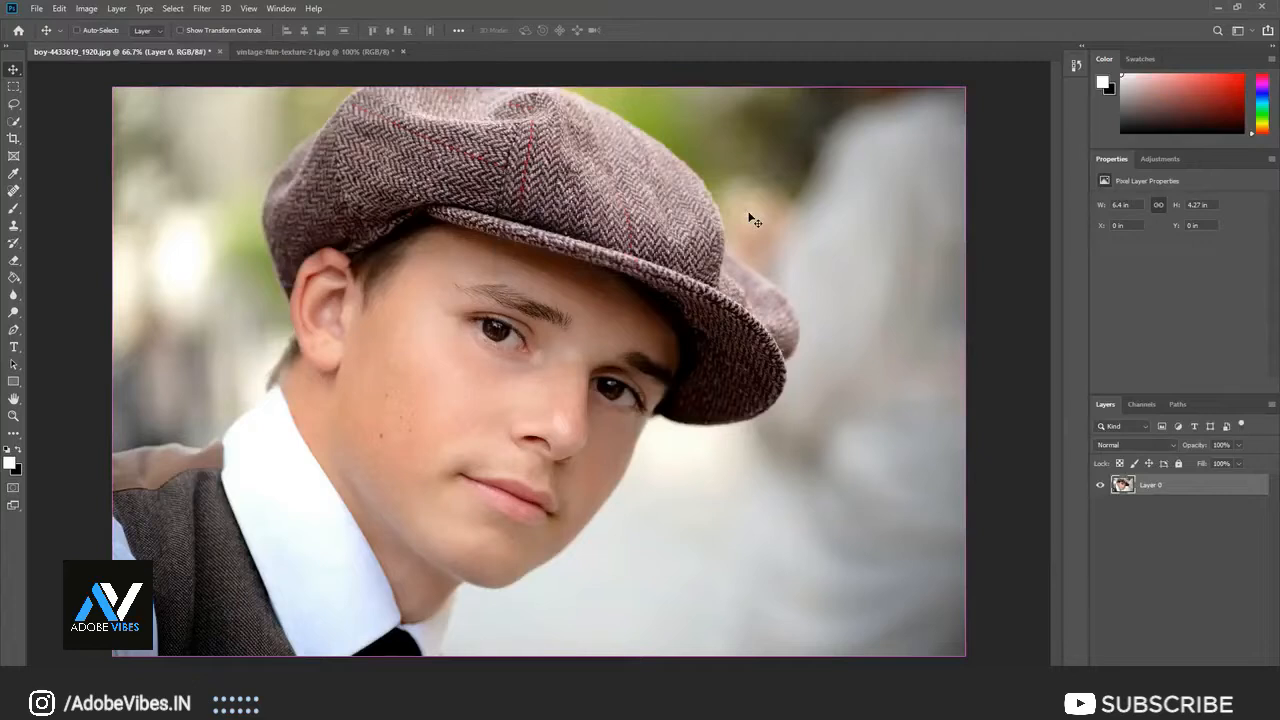
Step: Duplicate the portrait layer and apply a Gaussian Blur with a 5-pixel radius to the copy
{"action": "key", "text": "ctrl+j"}
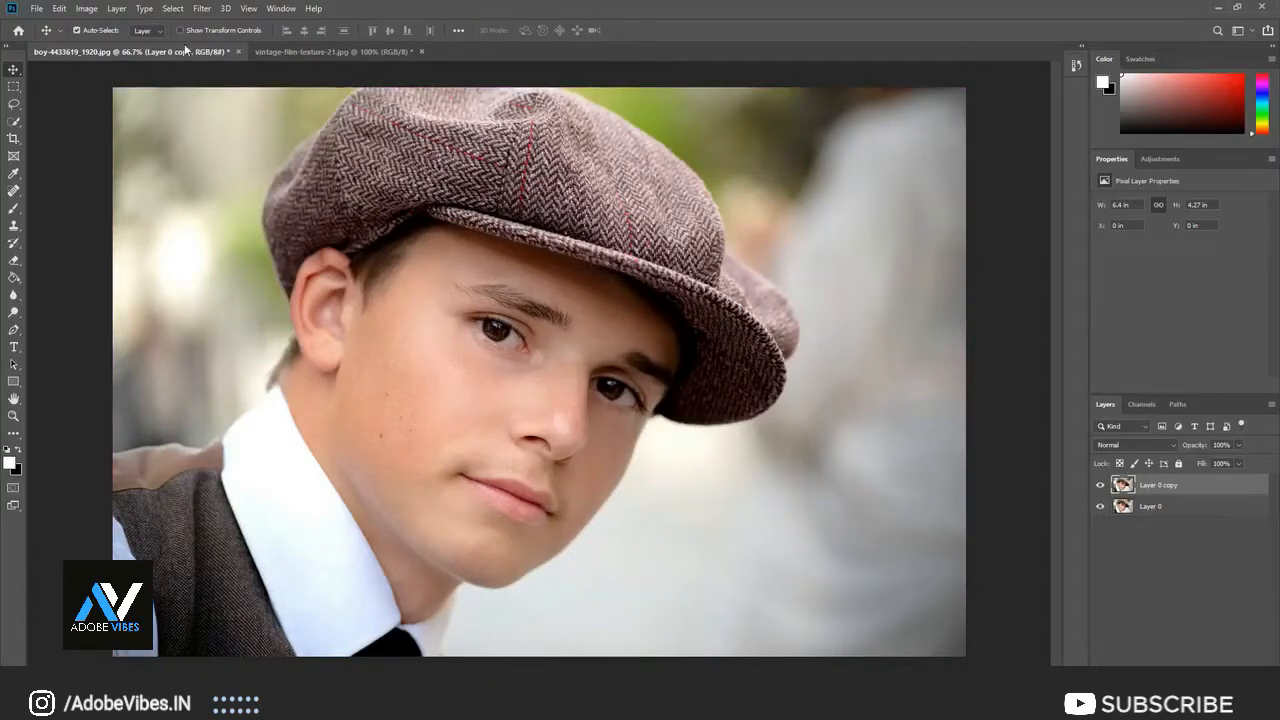
{"action": "left_click", "coordinate": [199, 9]}
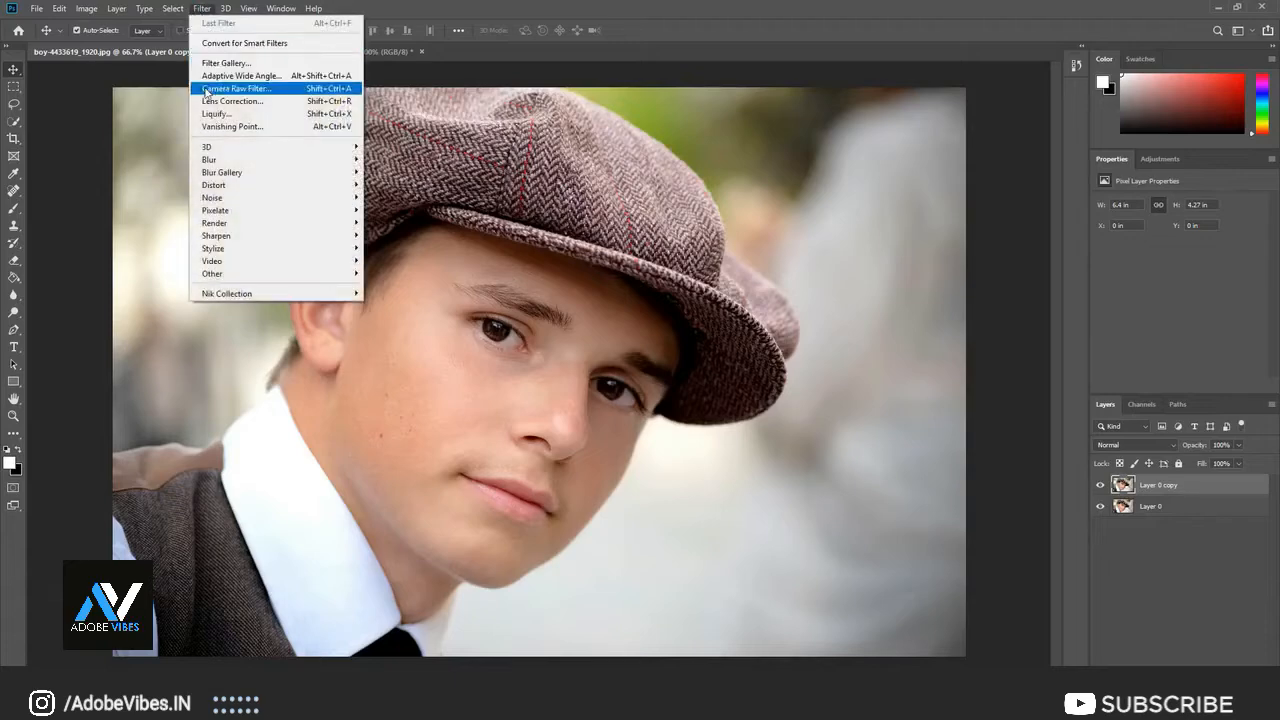
{"action": "mouse_move", "coordinate": [233, 150]}
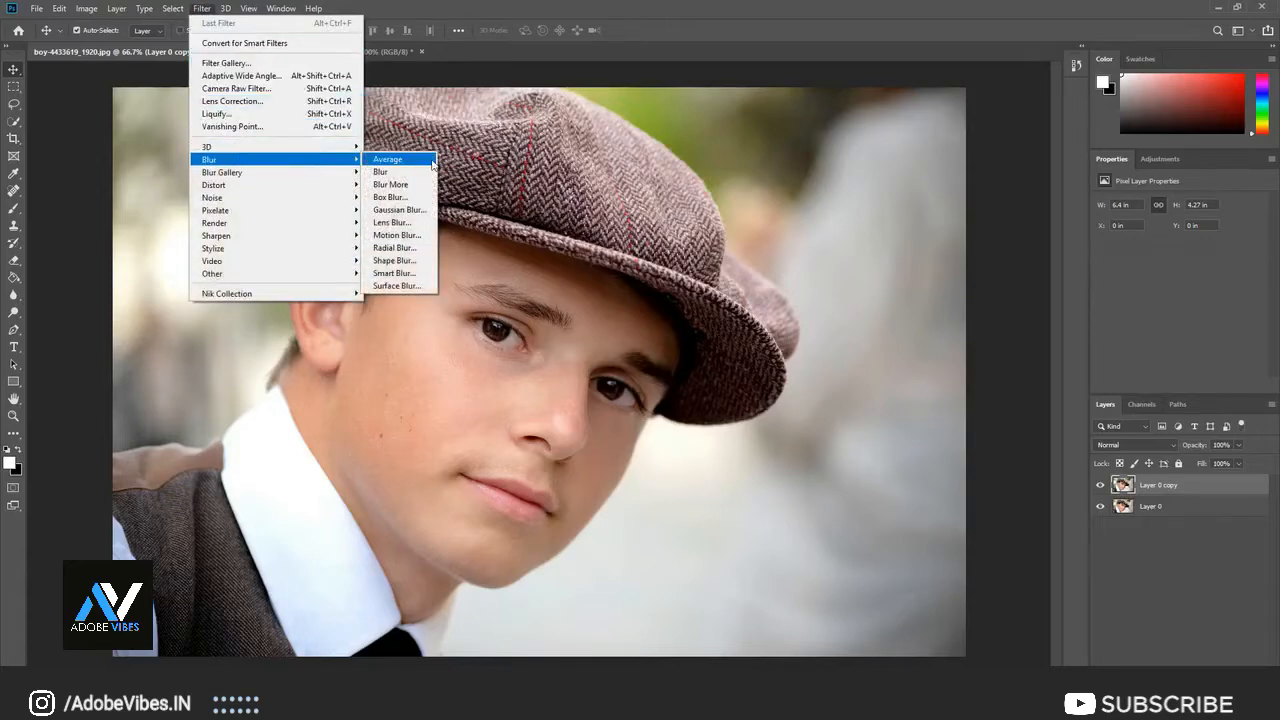
{"action": "left_click", "coordinate": [431, 210]}
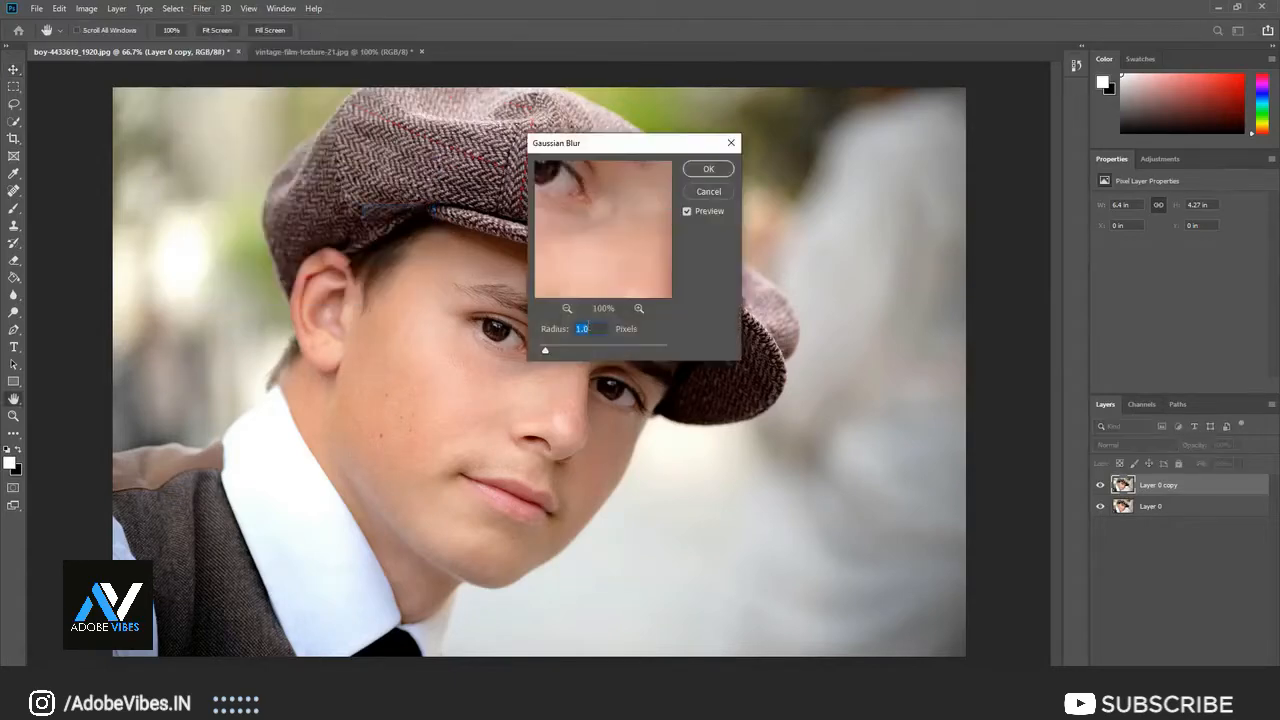
{"action": "type", "text": "5"}
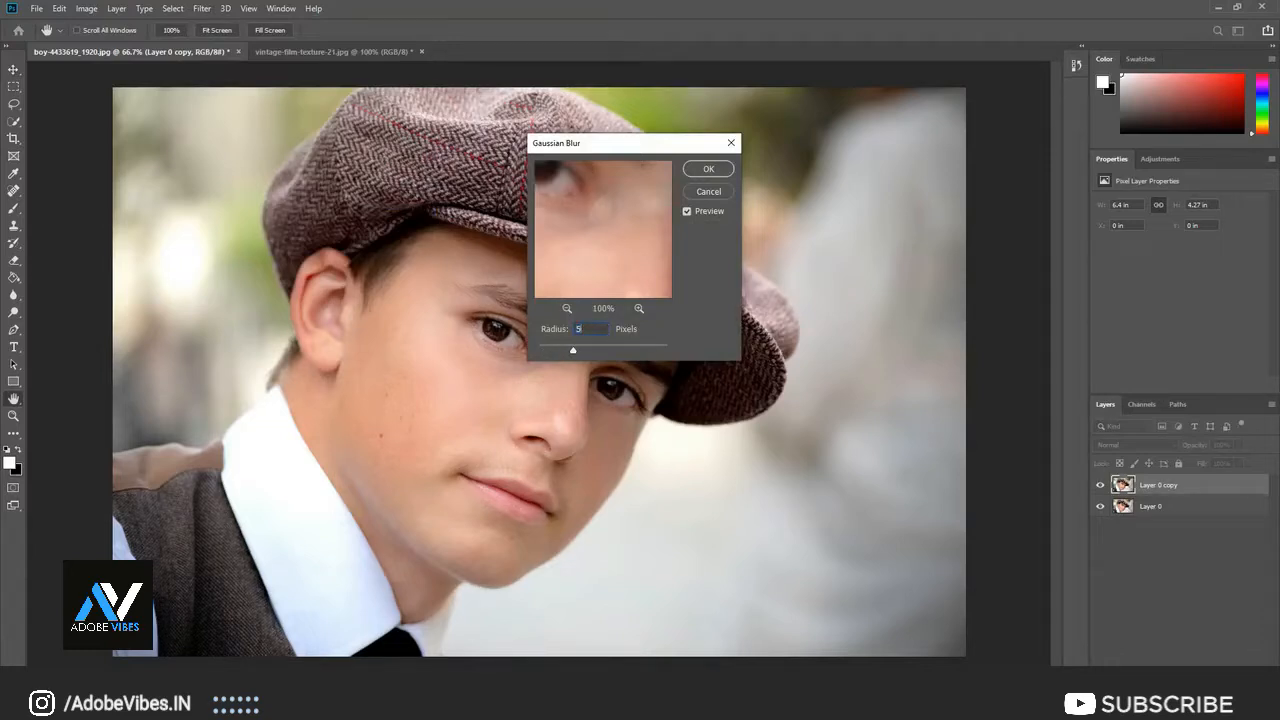
{"action": "left_click", "coordinate": [709, 169]}
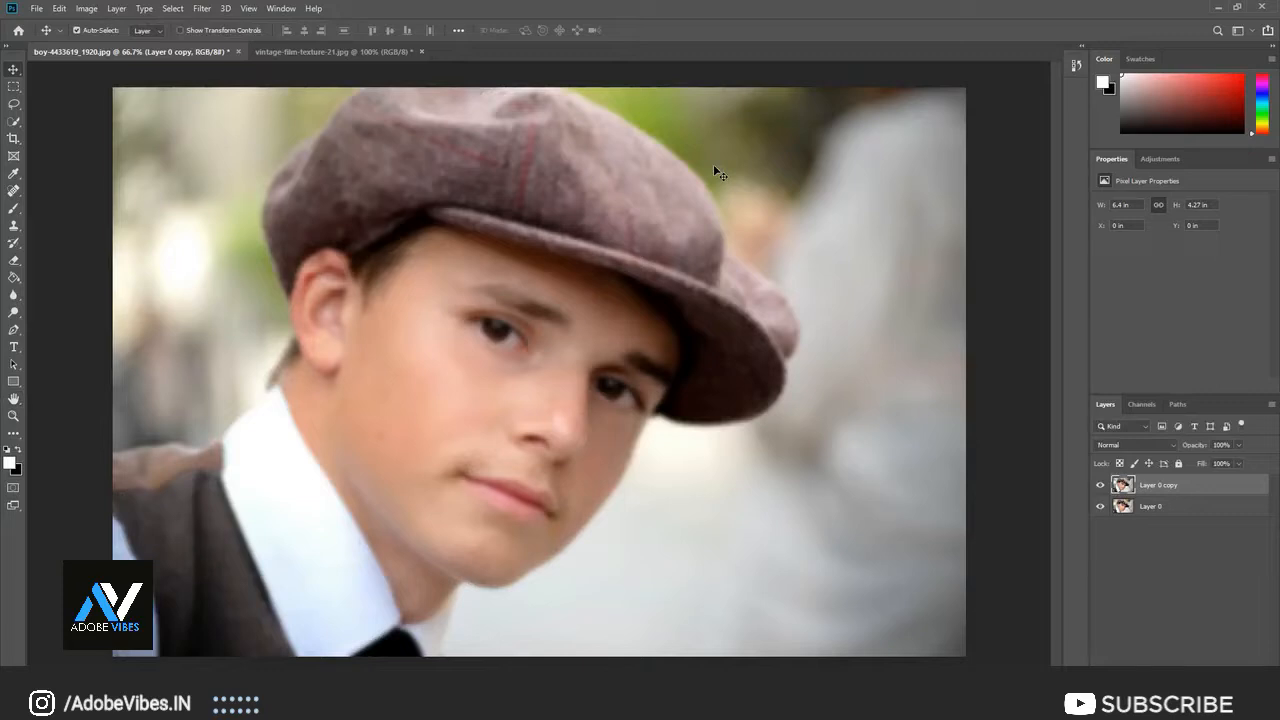
Step: Add a layer mask to the blurred copy and make the mask active for editing
{"action": "left_click", "coordinate": [1162, 672]}
{"action": "left_click", "coordinate": [1124, 486]}
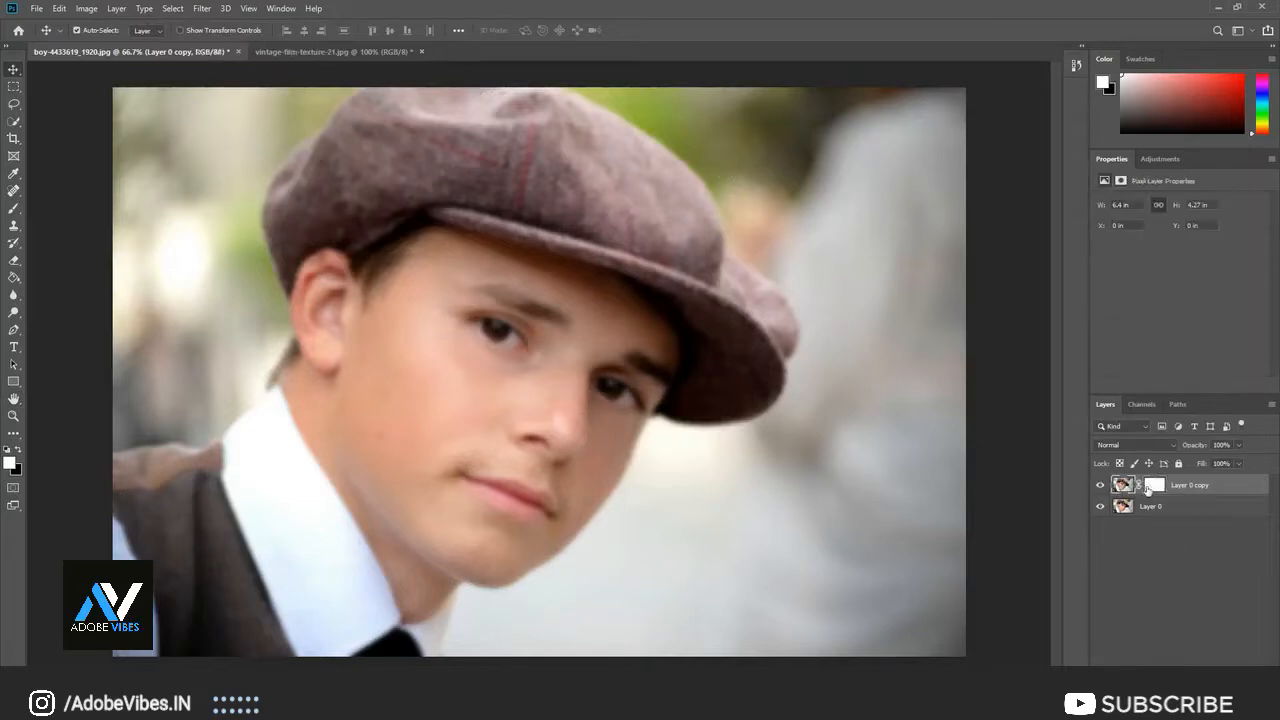
{"action": "left_click", "coordinate": [1151, 488]}
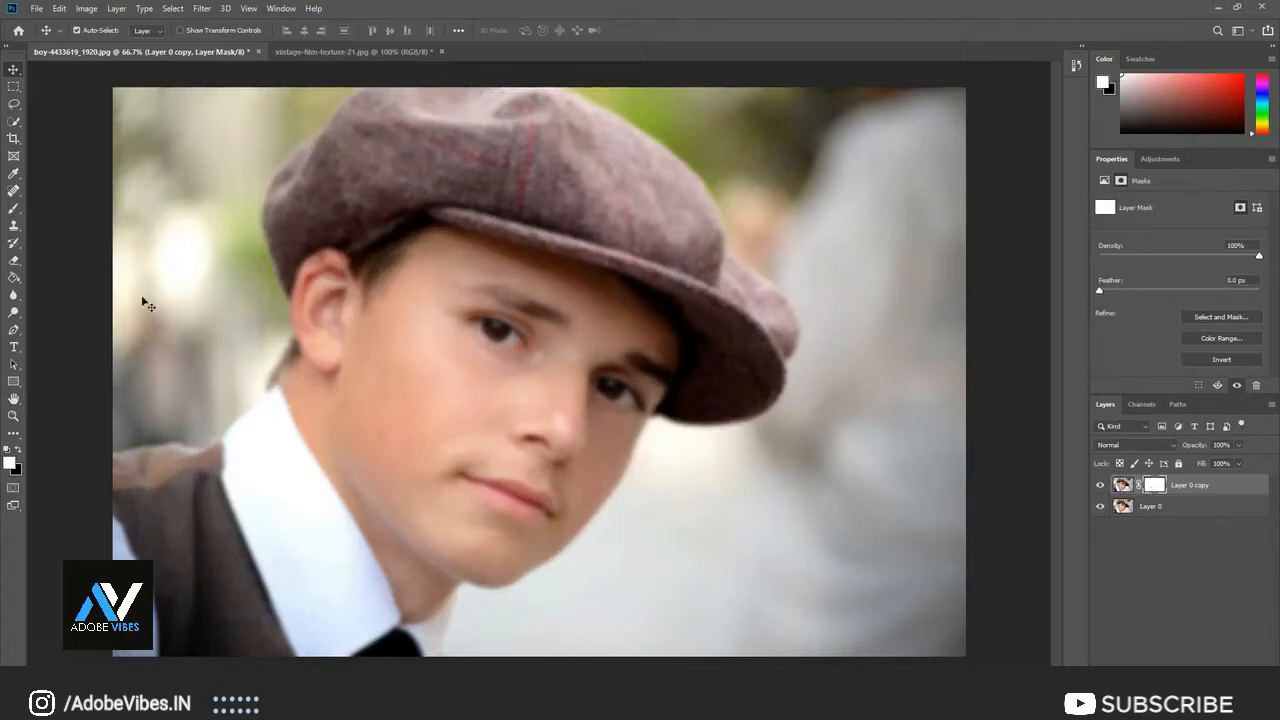
Step: Paint black over the face on the layer mask with a soft brush enlarged to 1400 px
{"action": "left_click", "coordinate": [14, 210]}
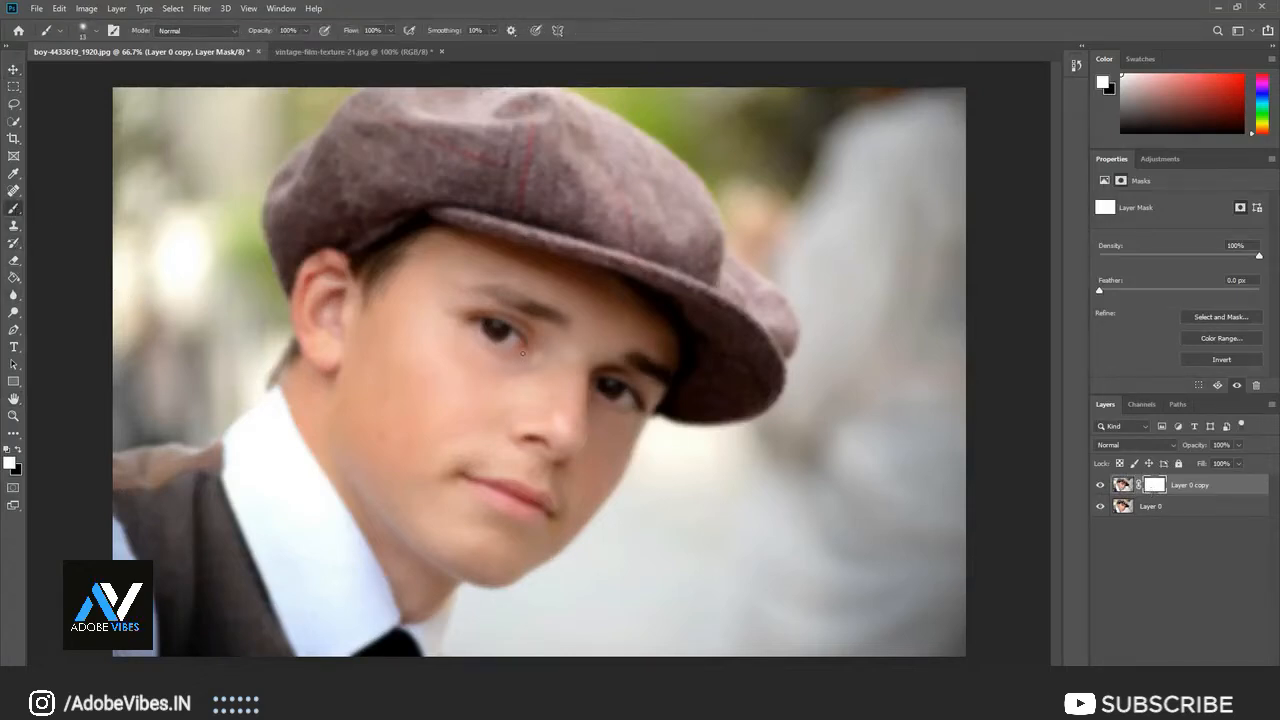
{"action": "key", "text": "]"}
{"action": "key", "text": "]"}
{"action": "key", "text": "]"}
{"action": "key", "text": "]"}
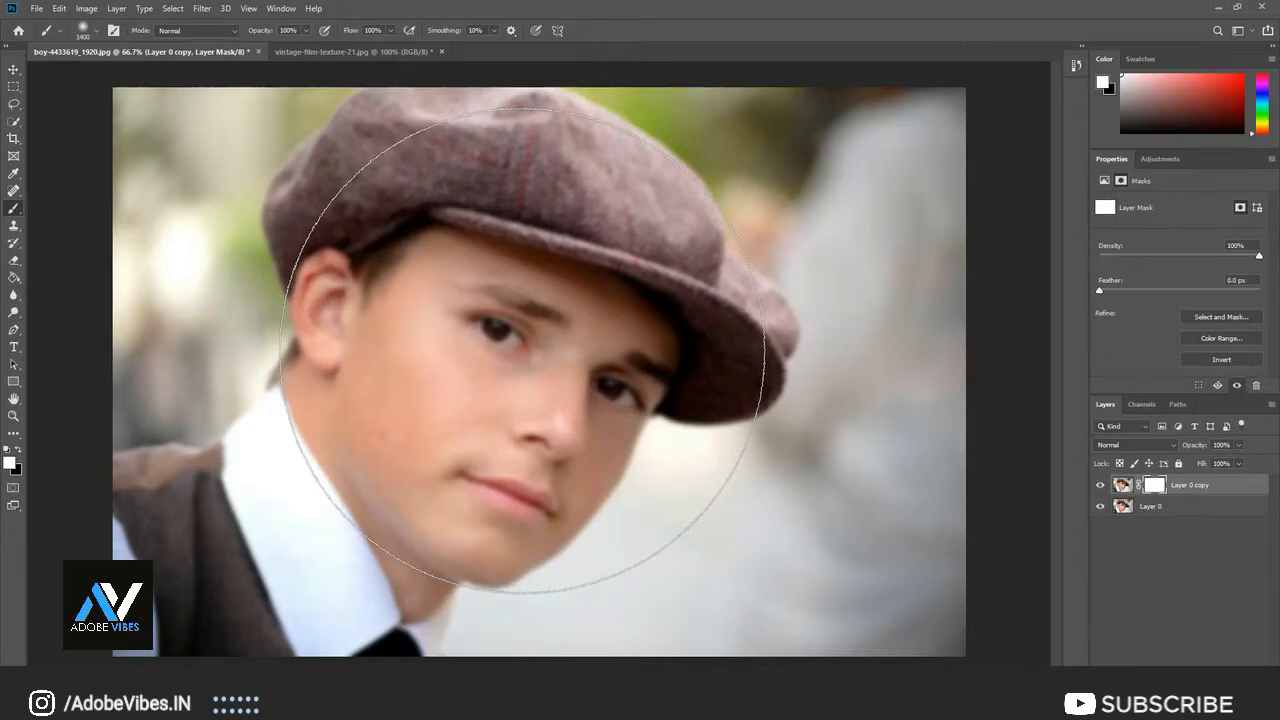
{"action": "left_click", "coordinate": [21, 452]}
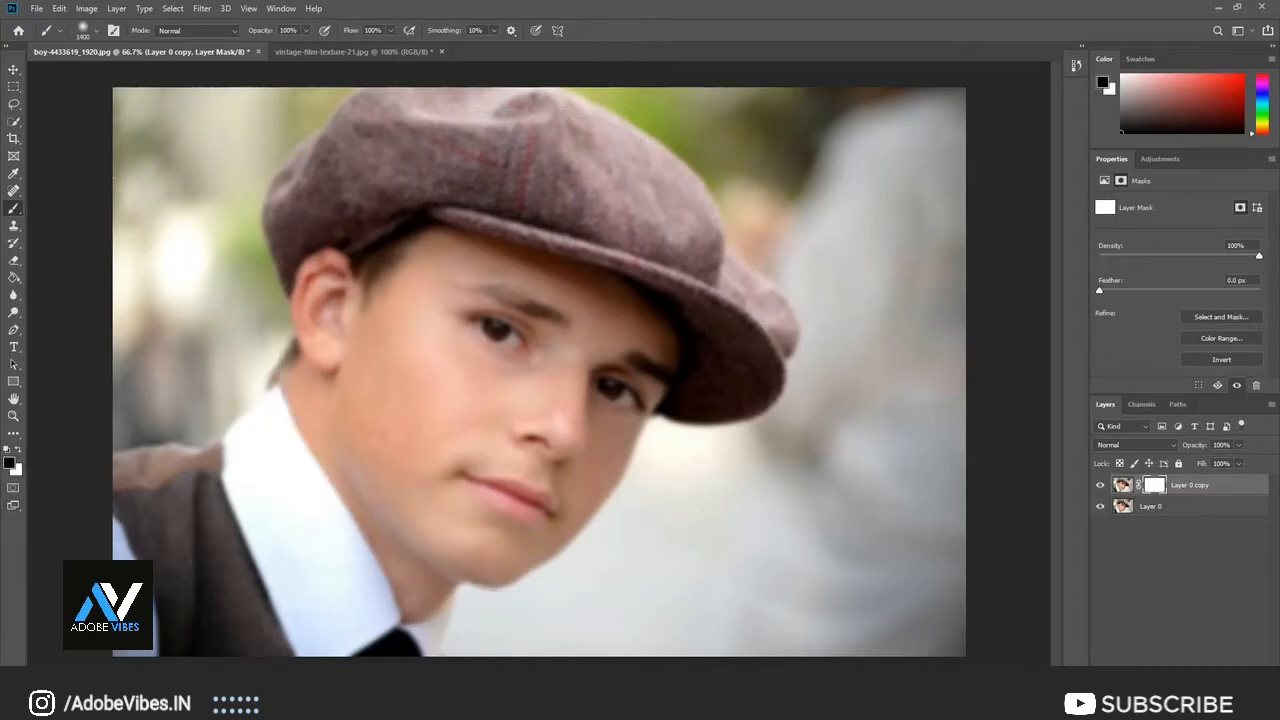
{"action": "left_click", "coordinate": [517, 365]}
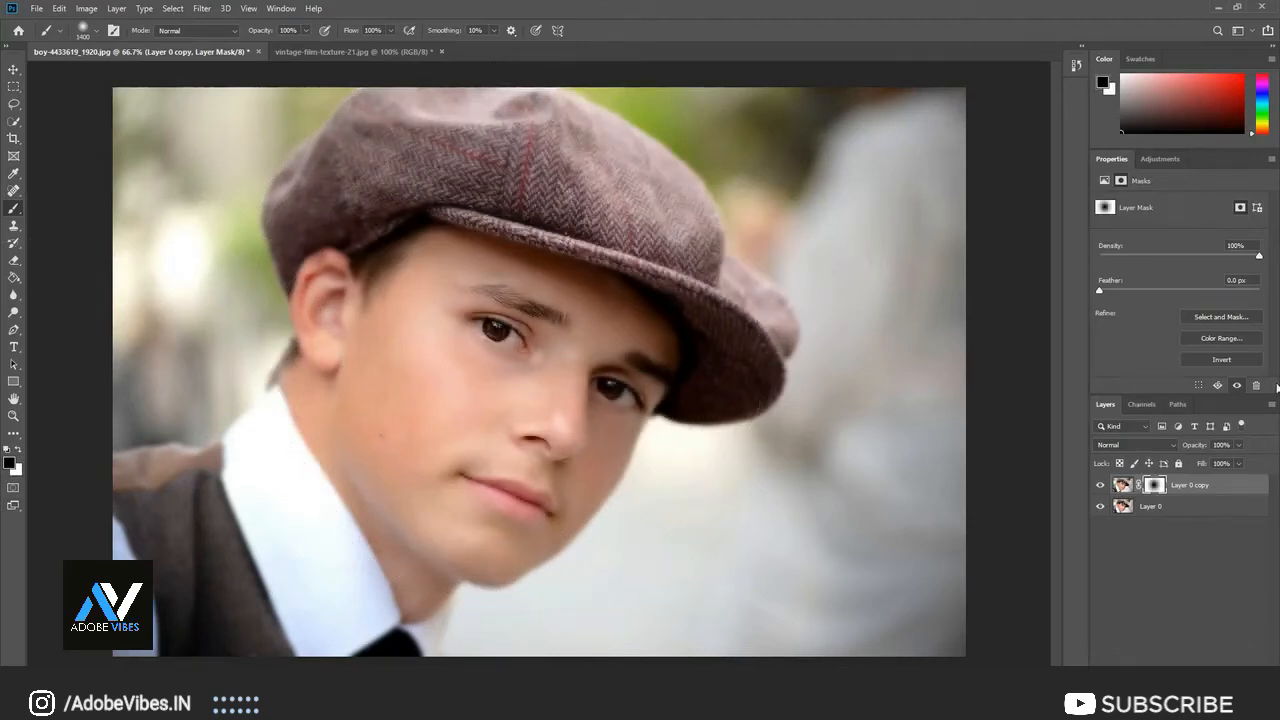
Step: Reduce the brush size to 125 px
{"action": "key", "text": "bracketleft"}
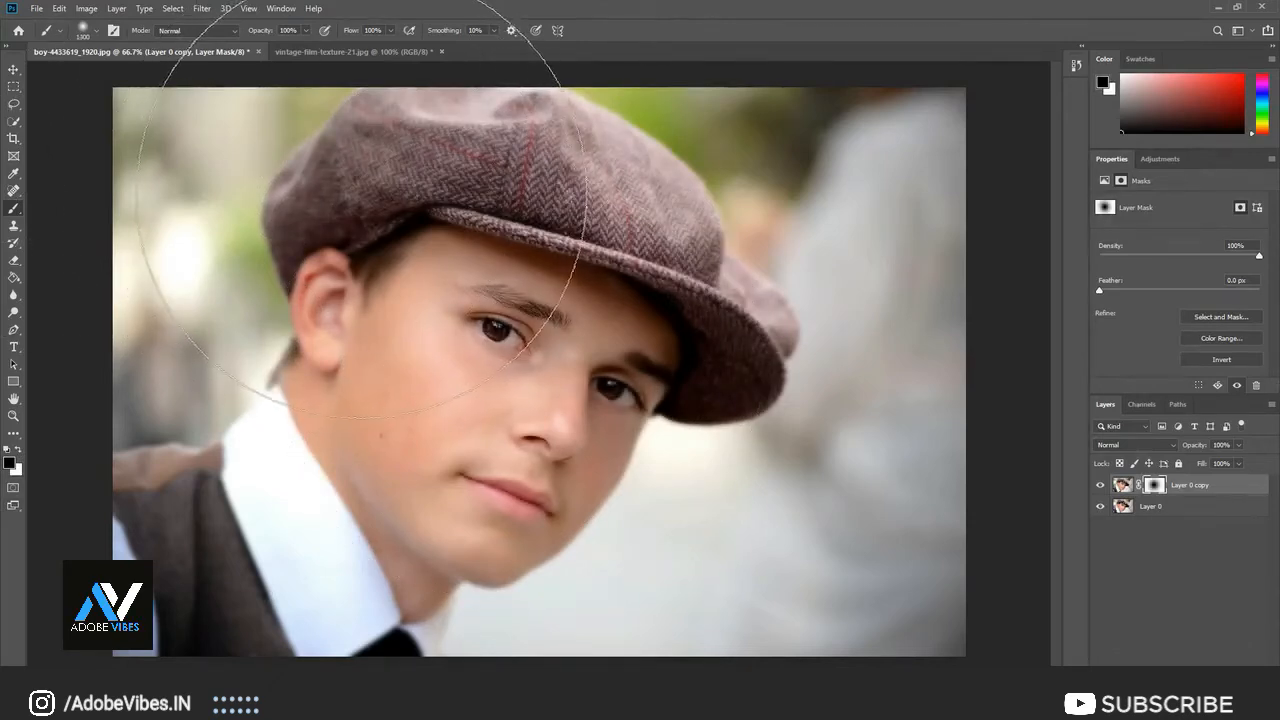
{"action": "key", "text": "bracketleft"}
{"action": "key", "text": "bracketleft"}
{"action": "key", "text": "bracketleft"}
{"action": "key", "text": "bracketleft"}
{"action": "key", "text": "bracketleft"}
{"action": "key", "text": "bracketleft"}
{"action": "key", "text": "bracketleft"}
{"action": "key", "text": "bracketleft"}
{"action": "key", "text": "bracketleft"}
{"action": "key", "text": "bracketleft"}
{"action": "key", "text": "bracketleft"}
{"action": "key", "text": "bracketleft"}
{"action": "key", "text": "bracketleft"}
{"action": "key", "text": "bracketleft"}
{"action": "key", "text": "bracketleft"}
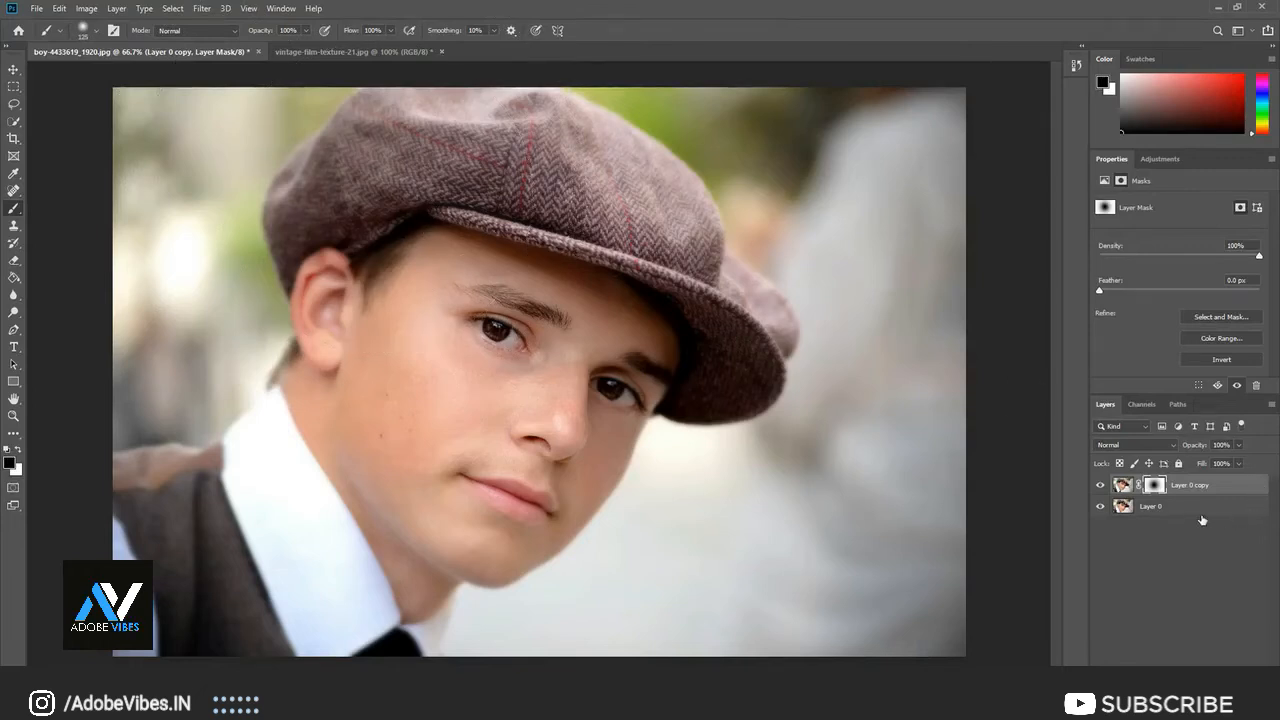
Step: Select the original layer and its masked copy and convert them together into one smart object
{"action": "left_click", "coordinate": [1182, 510]}
{"action": "left_click", "coordinate": [1194, 488], "text": "shift"}
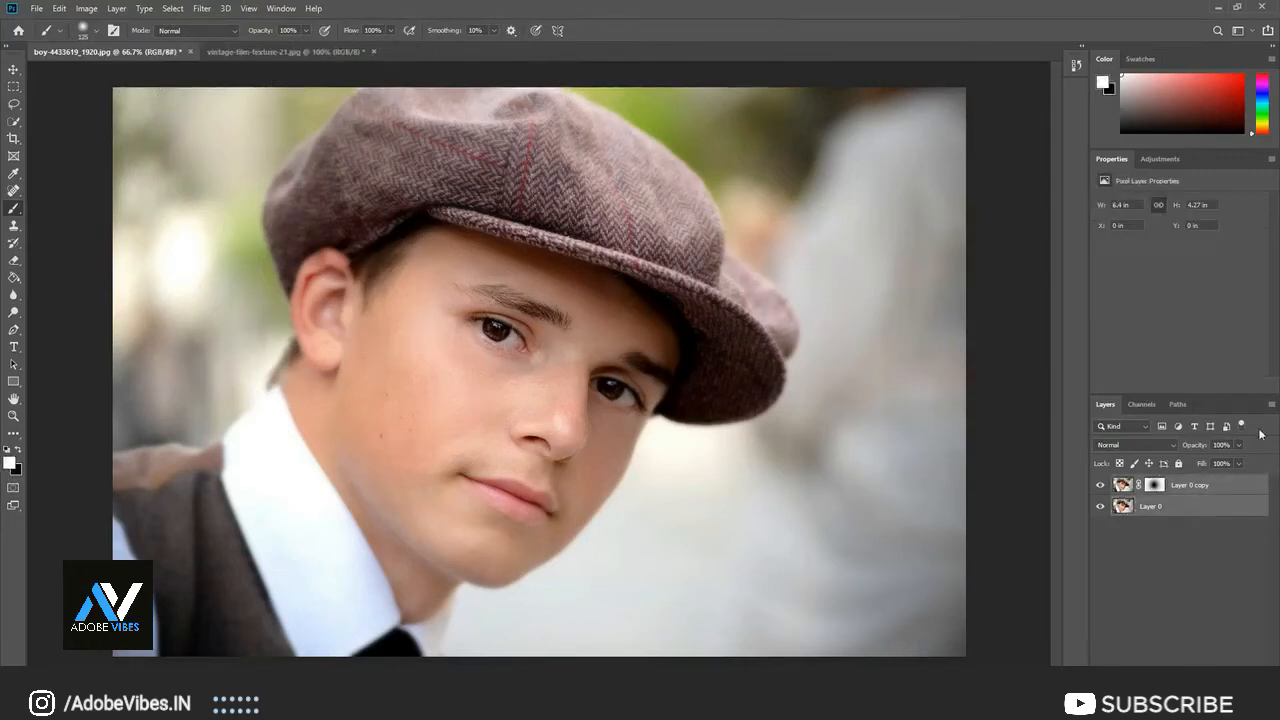
{"action": "left_click", "coordinate": [1273, 406]}
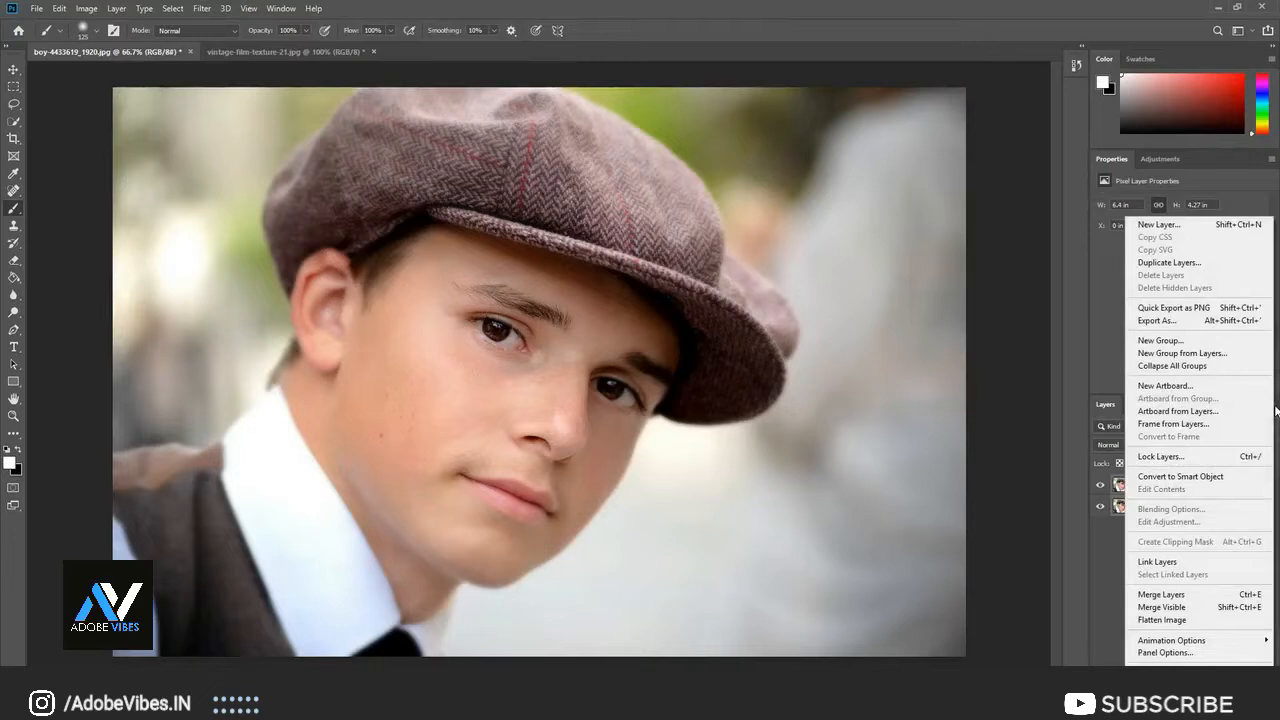
{"action": "left_click", "coordinate": [1215, 474]}
Step: Open the smart object's contents to check the layers inside, and close that document again
{"action": "double_click", "coordinate": [1126, 488]}
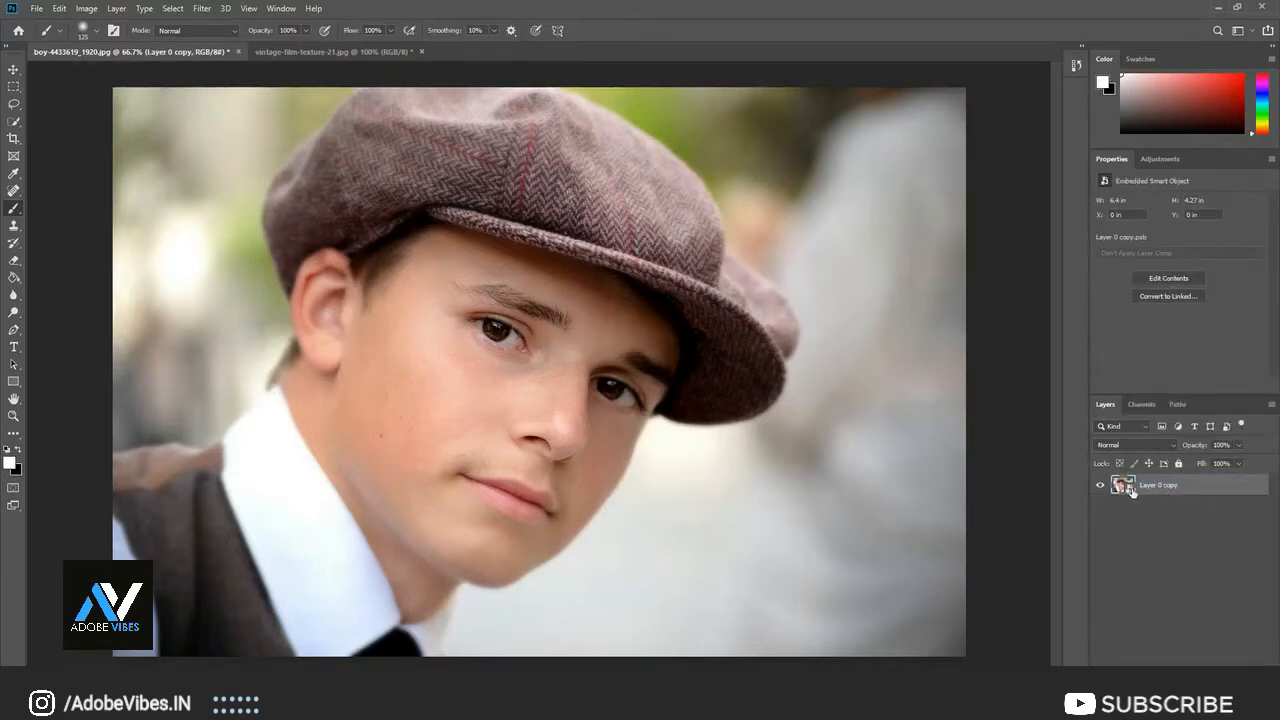
{"action": "left_click", "coordinate": [651, 272]}
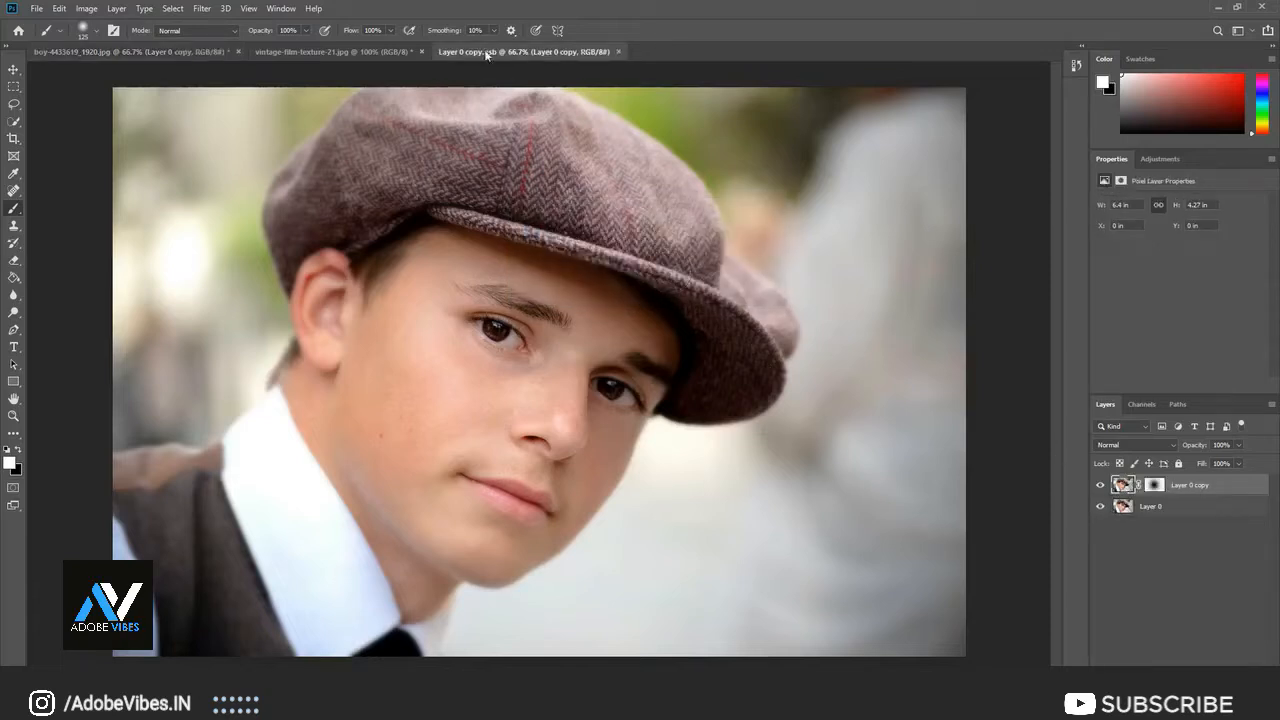
{"action": "left_click", "coordinate": [618, 51]}
Step: Open the Camera Raw Filter on the smart object and set the grain to amount 80, size 10 and roughness 60
{"action": "key", "text": "v"}
{"action": "left_click", "coordinate": [199, 9]}
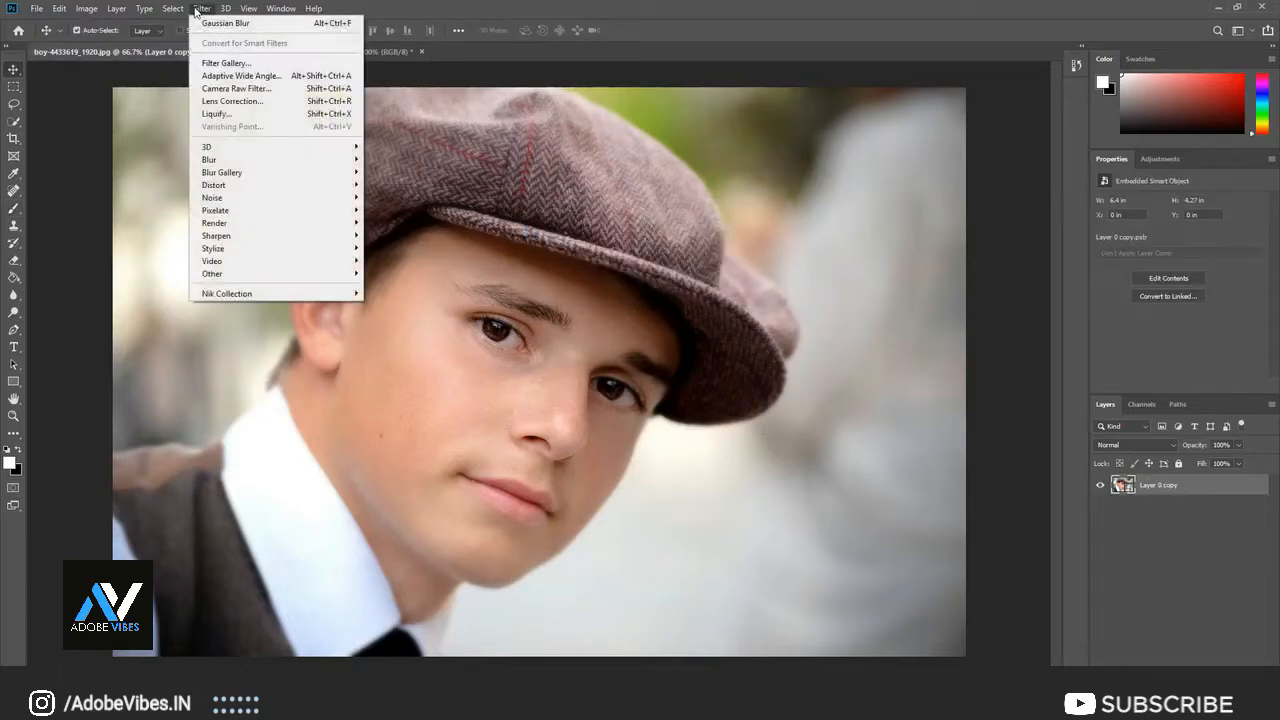
{"action": "left_click", "coordinate": [239, 96]}
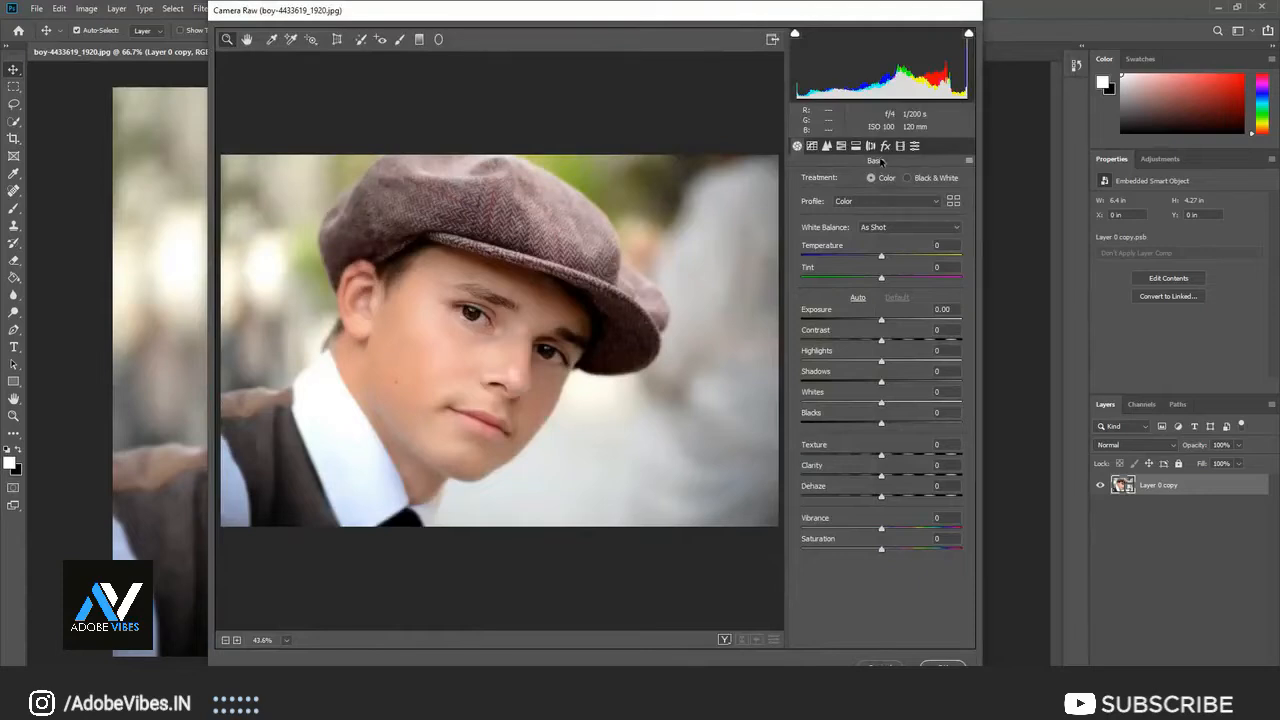
{"action": "left_click", "coordinate": [886, 146]}
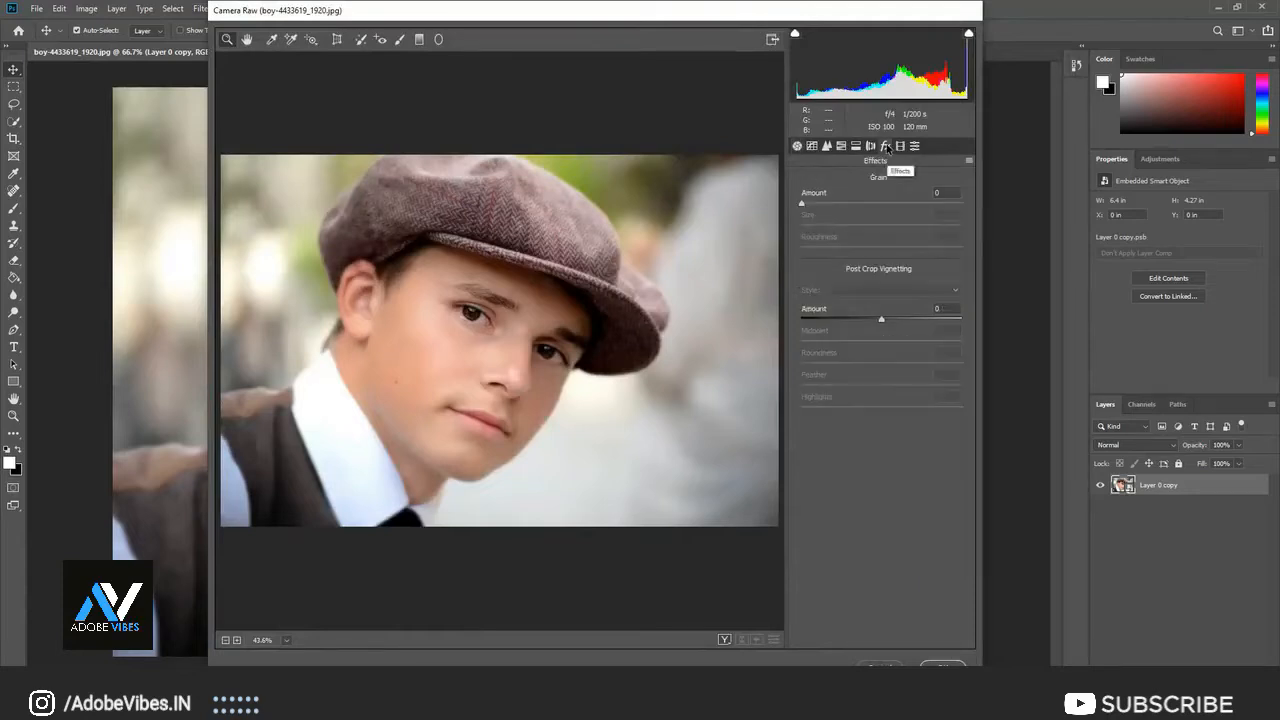
{"action": "left_click", "coordinate": [944, 191]}
{"action": "type", "text": "8"}
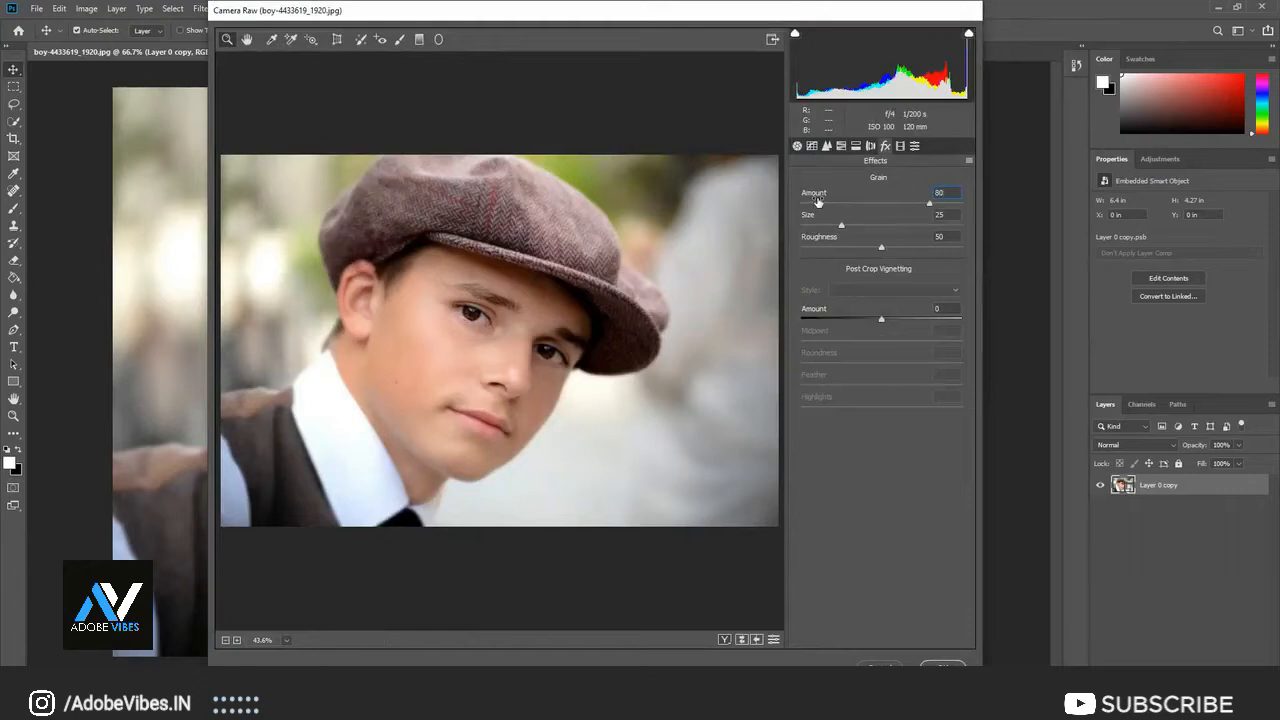
{"action": "key", "text": "Tab"}
{"action": "left_click", "coordinate": [935, 236]}
{"action": "key", "text": "Return"}
Step: Set the post-crop vignetting to amount -100, midpoint 45, feather 100 and highlights 100
{"action": "left_click_drag", "start_coordinate": [947, 308], "coordinate": [795, 305]}
{"action": "type", "text": "-100"}
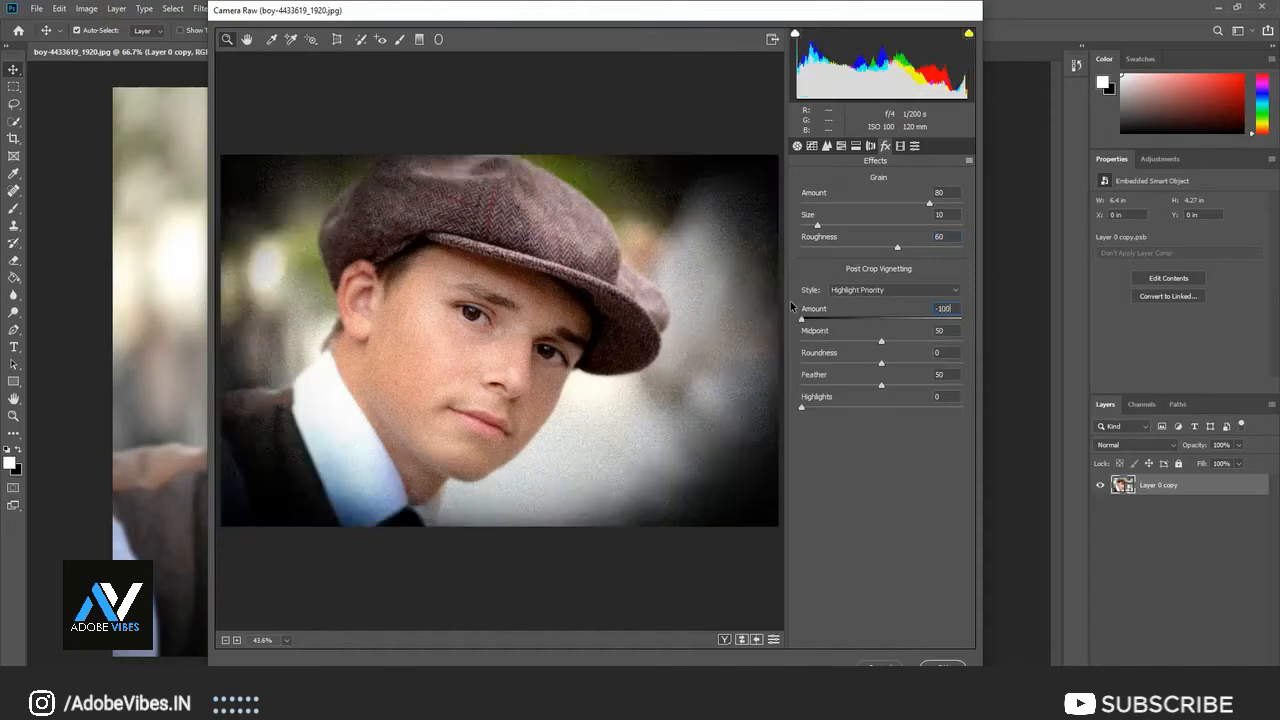
{"action": "key", "text": "Tab"}
{"action": "type", "text": "45"}
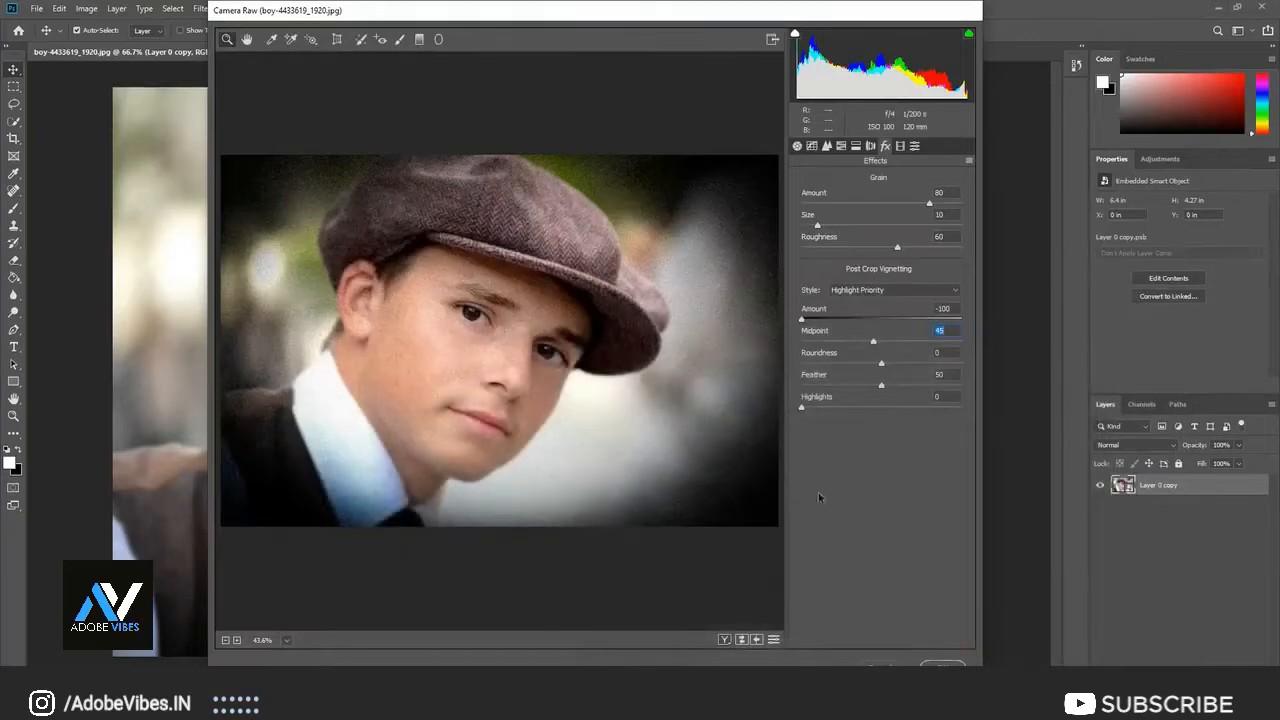
{"action": "type", "text": "100"}
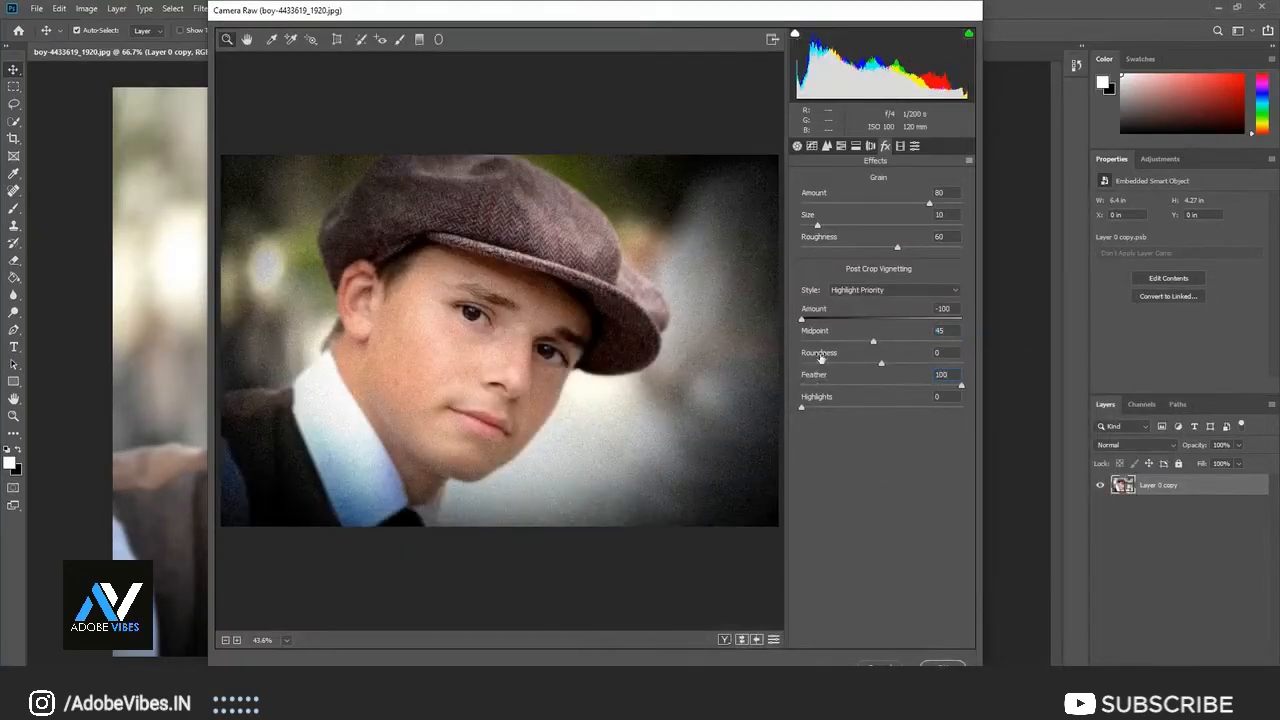
{"action": "left_click_drag", "start_coordinate": [960, 398], "coordinate": [922, 402]}
{"action": "type", "text": "100"}
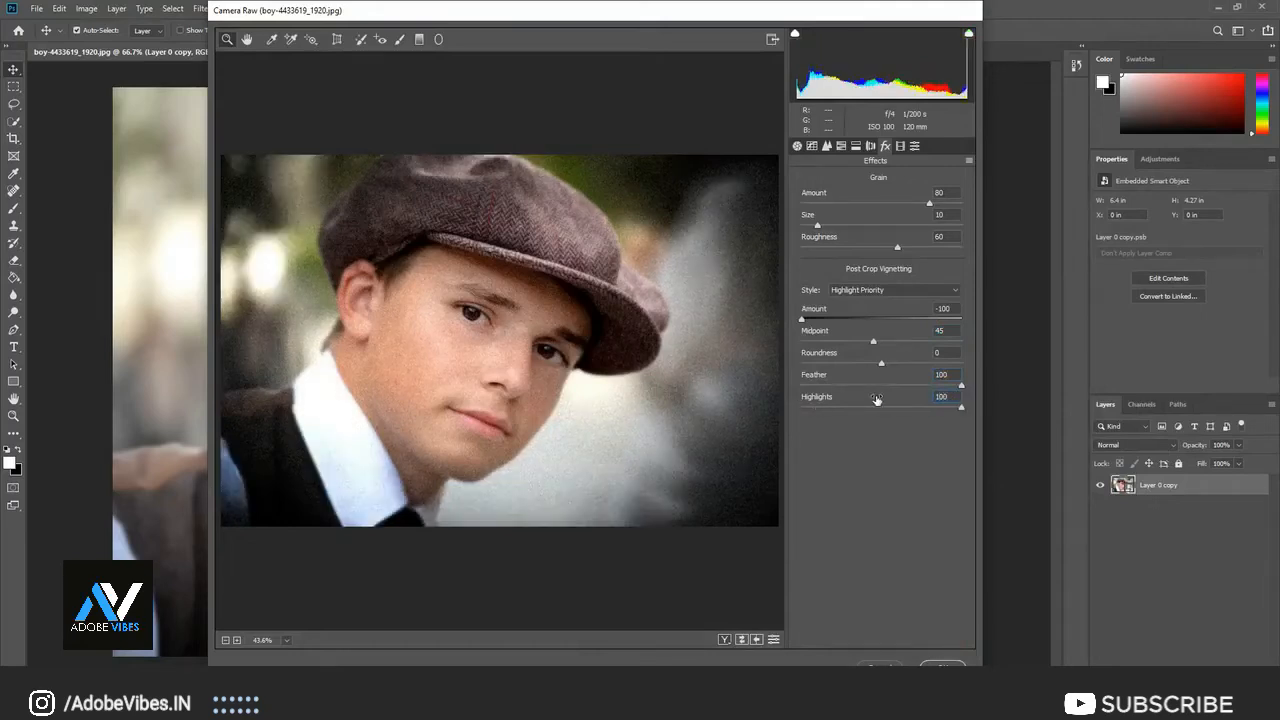
{"action": "key", "text": "Return"}
Step: Examine the grain on the face at close range and apply the Camera Raw Filter
{"action": "left_click", "coordinate": [545, 339]}
{"action": "left_click", "coordinate": [391, 340]}
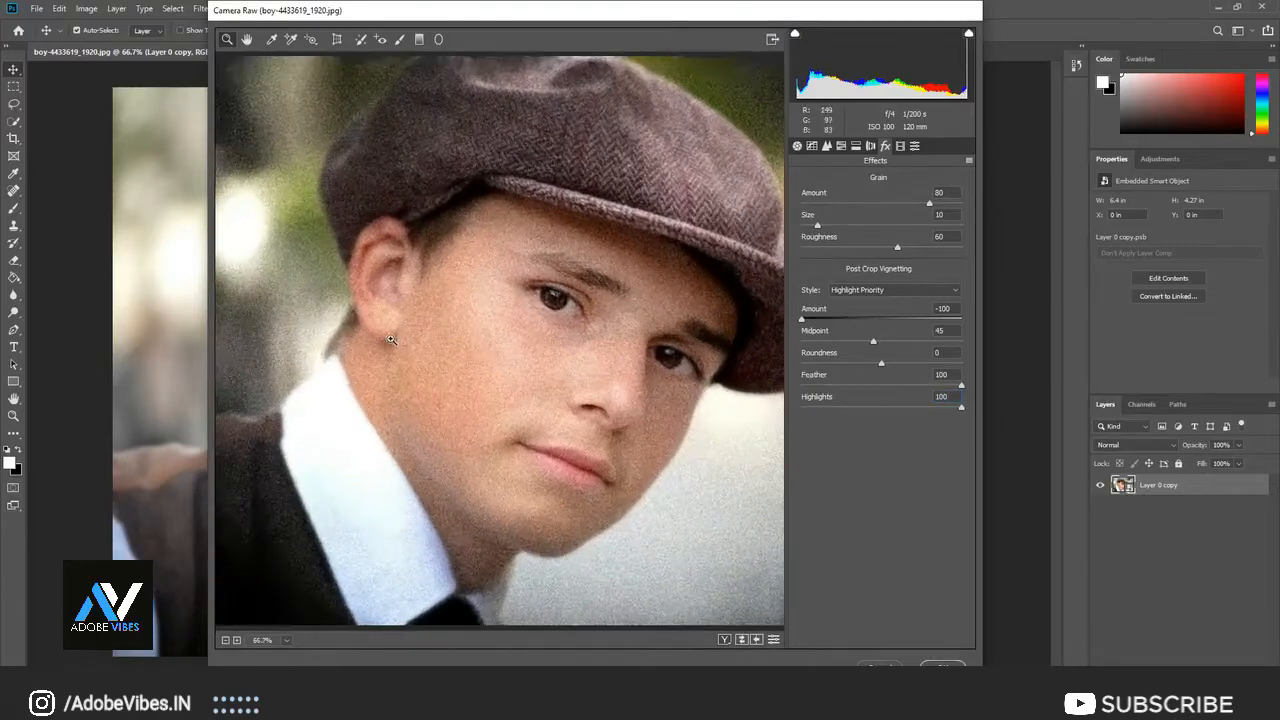
{"action": "left_click", "coordinate": [466, 326]}
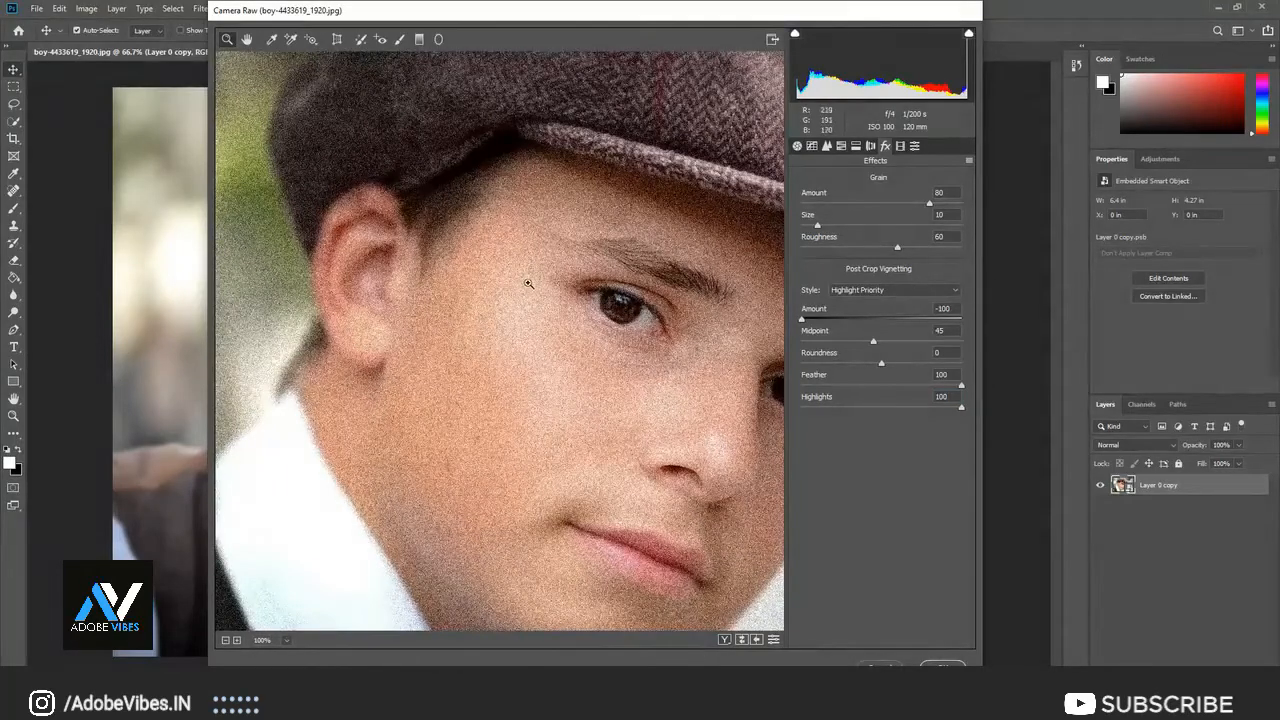
{"action": "scroll", "coordinate": [578, 340], "scroll_direction": "down", "scroll_amount": 2}
{"action": "scroll", "coordinate": [578, 340], "scroll_direction": "up", "scroll_amount": 2}
{"action": "left_click", "coordinate": [237, 640]}
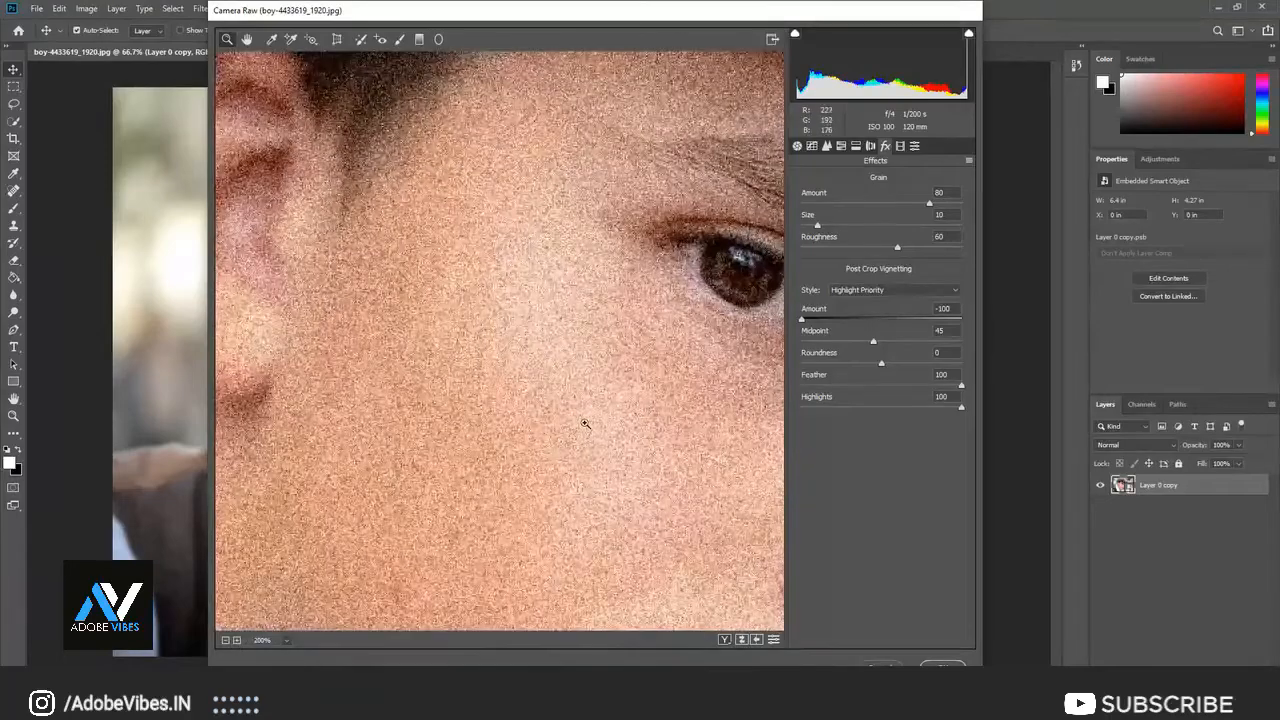
{"action": "left_click", "coordinate": [652, 378]}
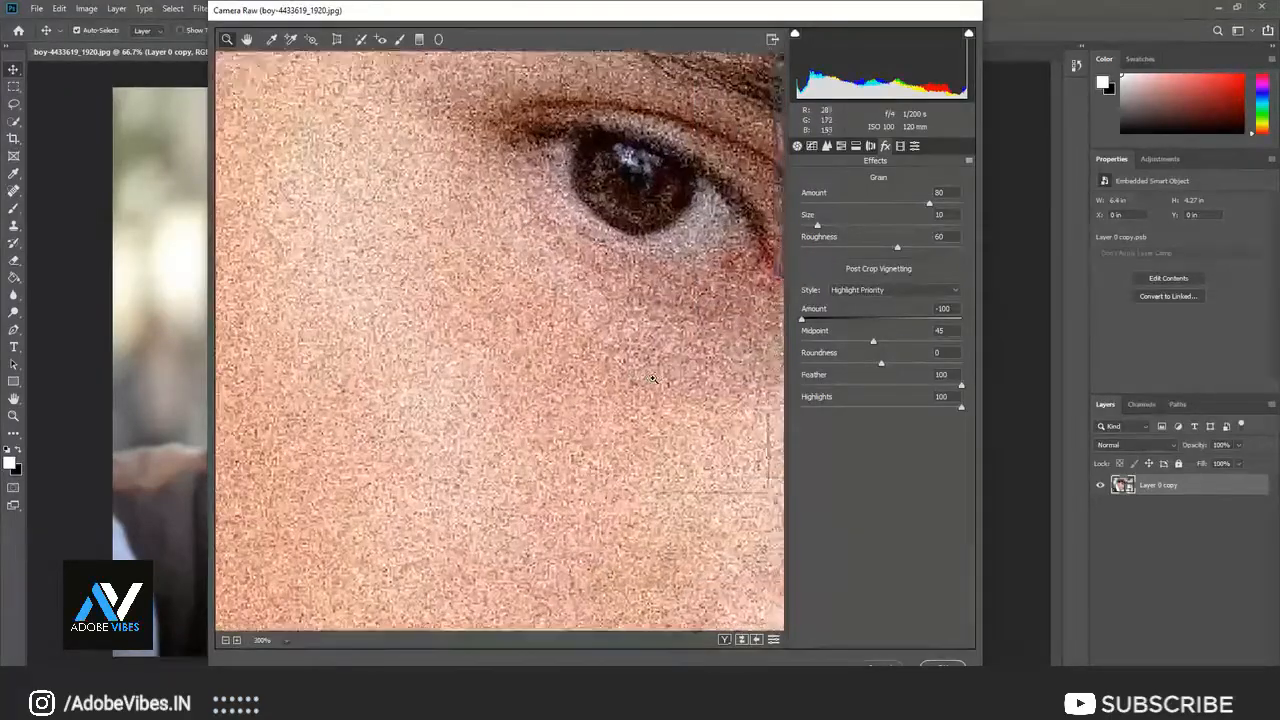
{"action": "right_click", "coordinate": [654, 380]}
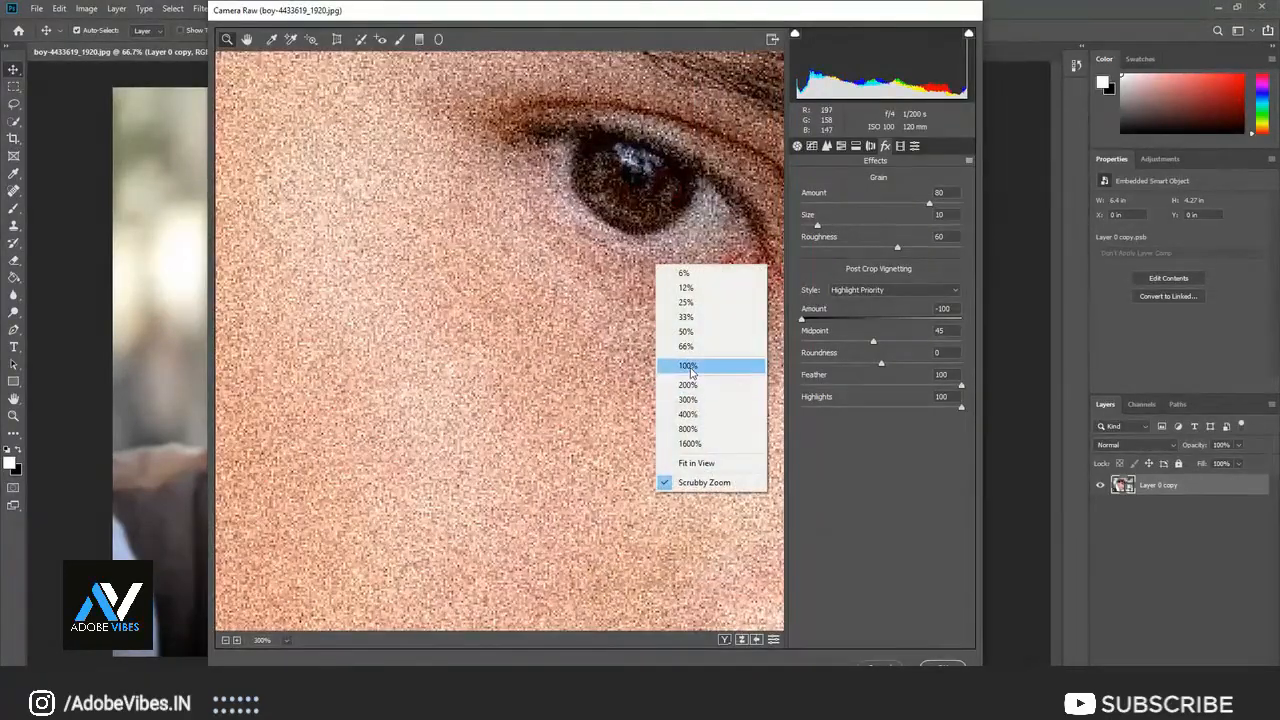
{"action": "left_click", "coordinate": [686, 366]}
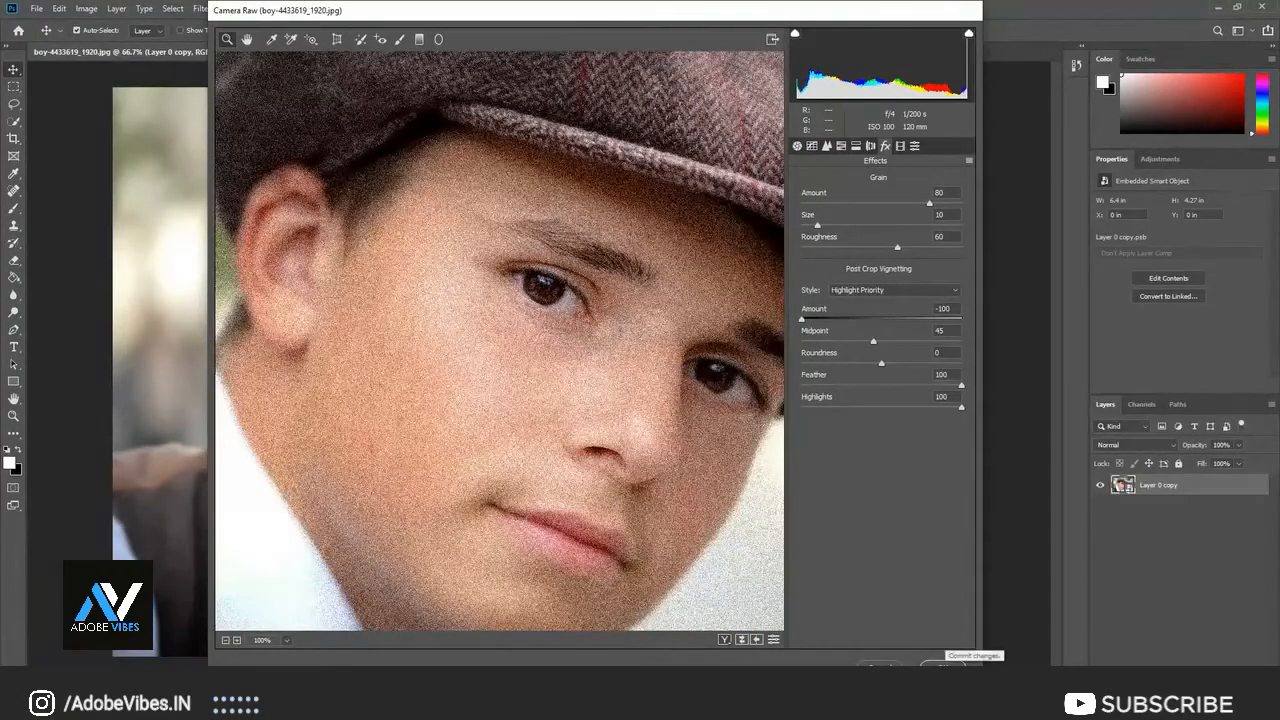
{"action": "left_click", "coordinate": [943, 666]}
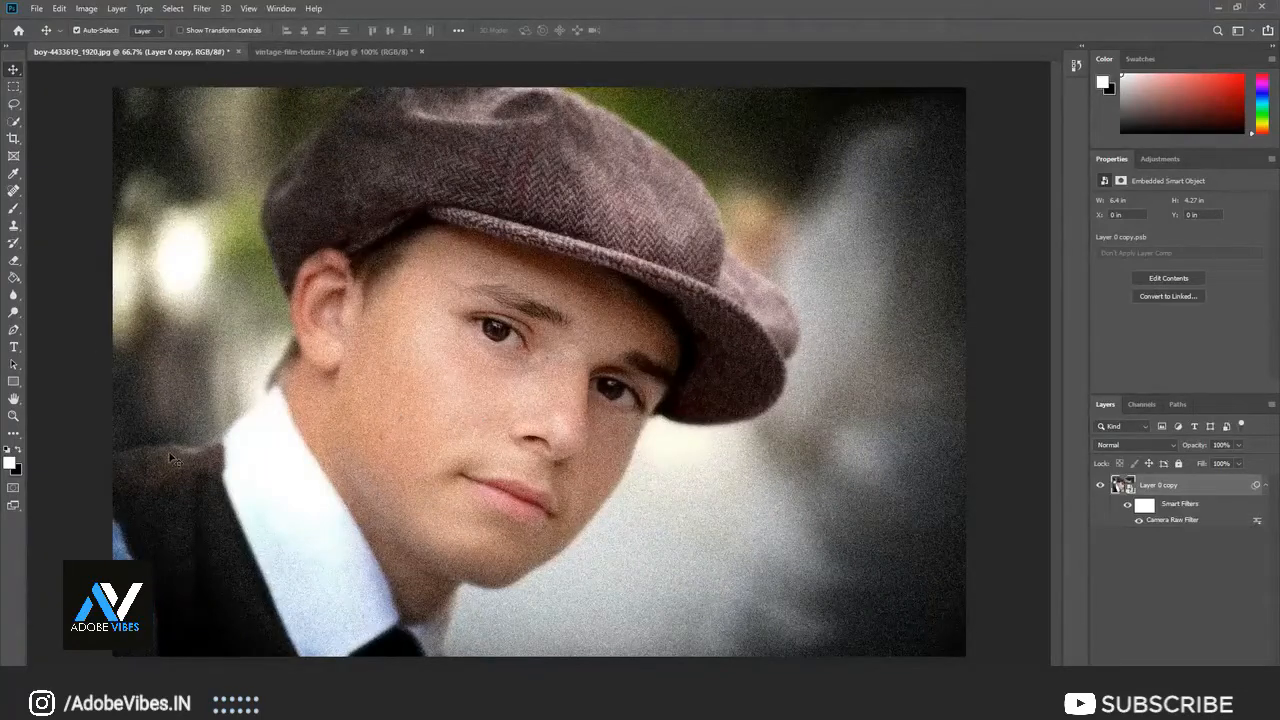
Step: Add a Vibrance adjustment layer above the smart object with vibrance -50 and saturation -48
{"action": "left_click", "coordinate": [1192, 672]}
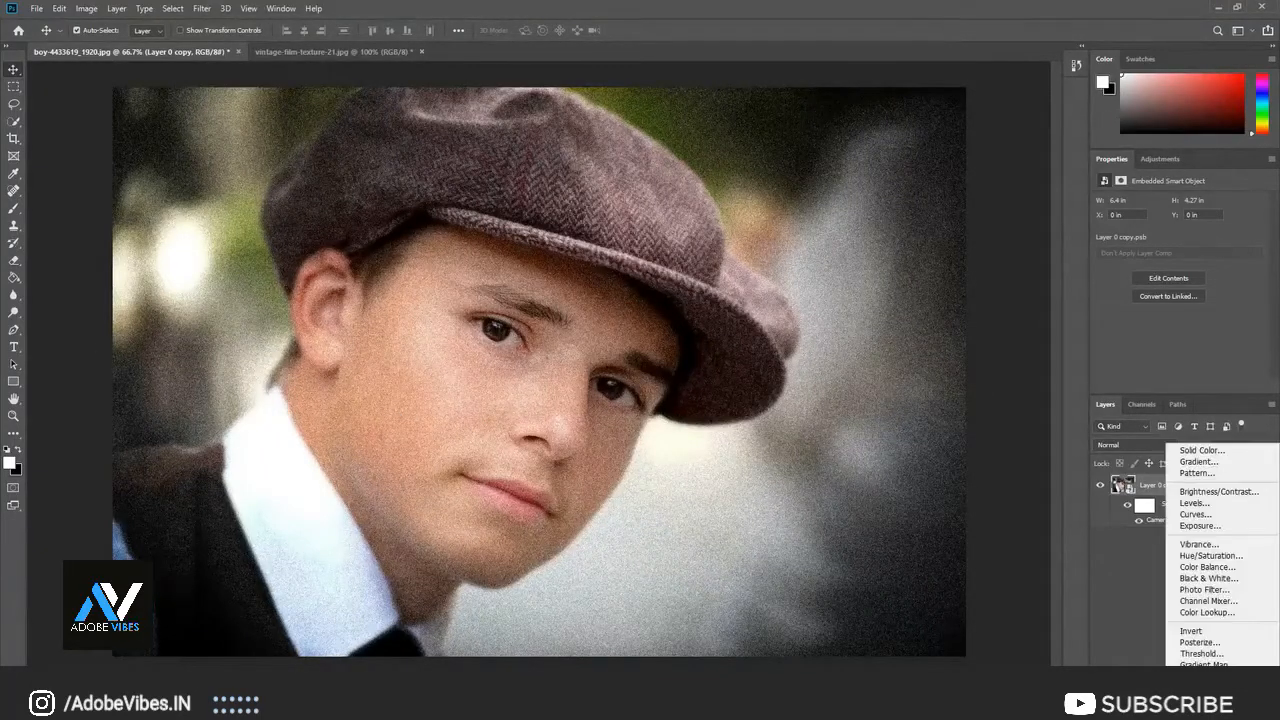
{"action": "left_click", "coordinate": [1198, 543]}
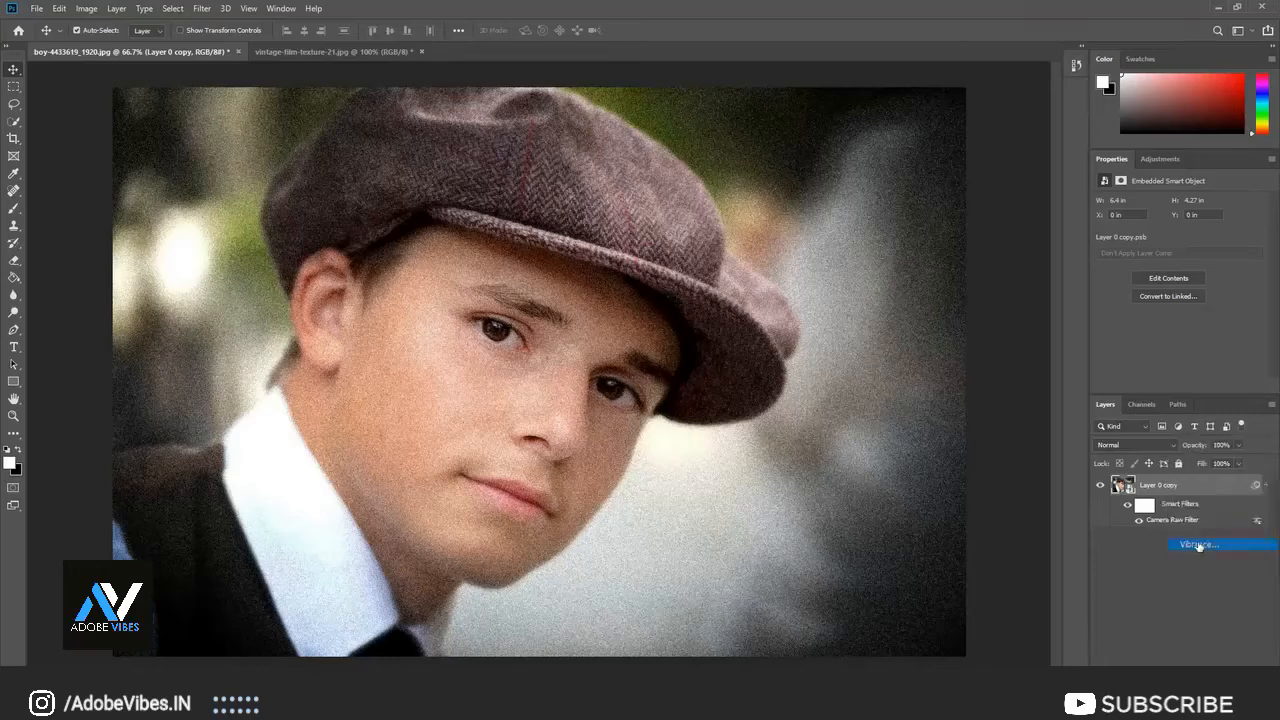
{"action": "double_click", "coordinate": [1180, 485]}
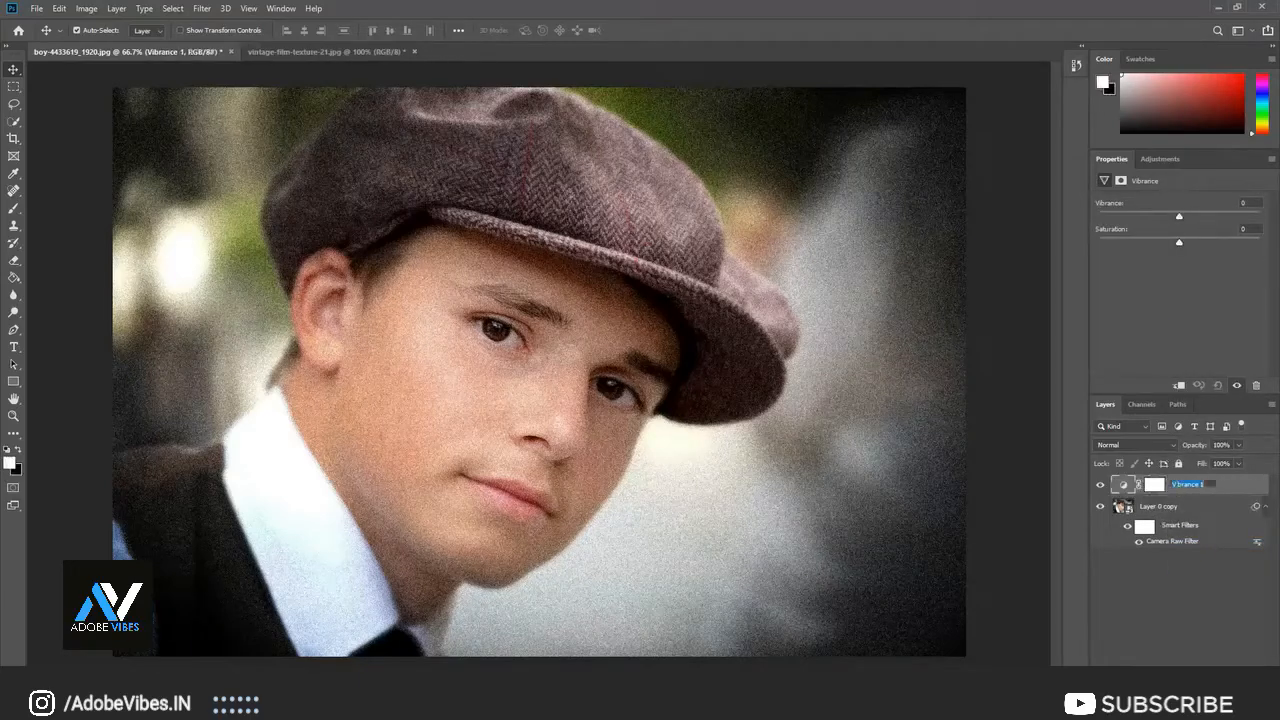
{"action": "left_click", "coordinate": [1152, 485]}
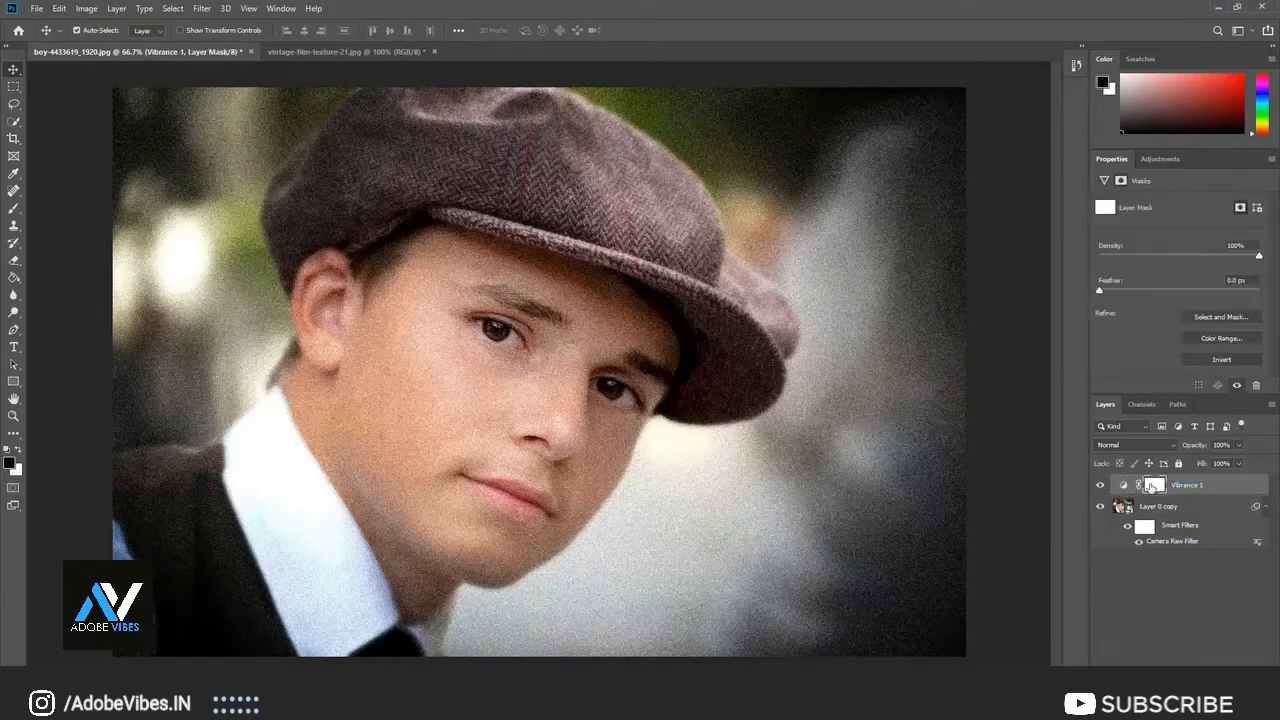
{"action": "left_click", "coordinate": [1104, 180]}
{"action": "left_click_drag", "start_coordinate": [1179, 214], "coordinate": [1141, 221]}
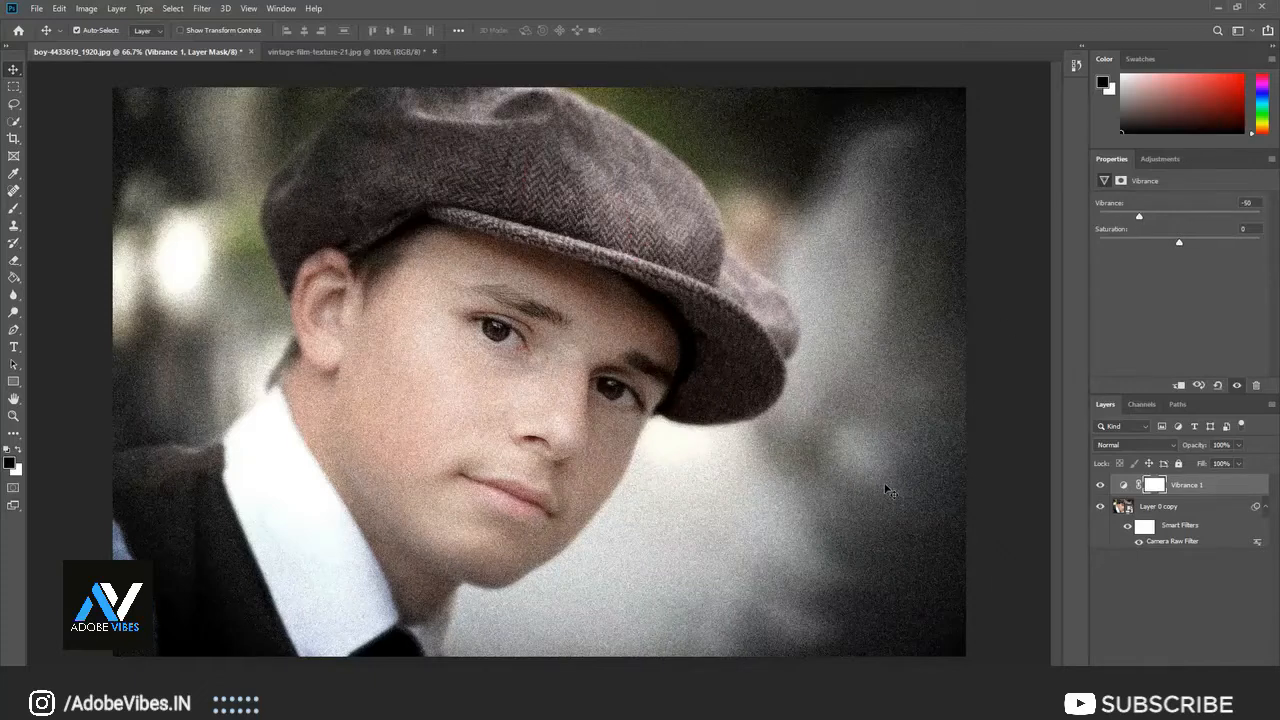
{"action": "left_click_drag", "start_coordinate": [1179, 245], "coordinate": [1139, 246]}
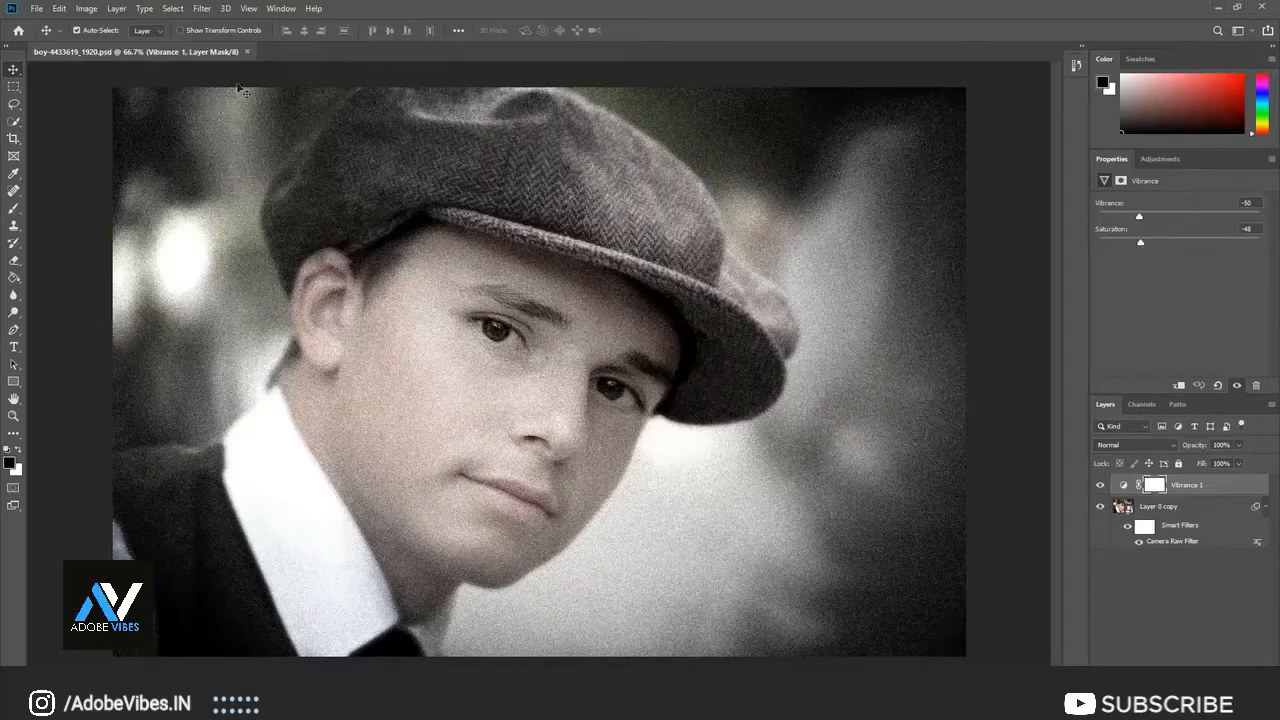
Step: Add a Black & White adjustment layer above the vibrance layer with reds and yellows both at 300
{"action": "left_click", "coordinate": [276, 10]}
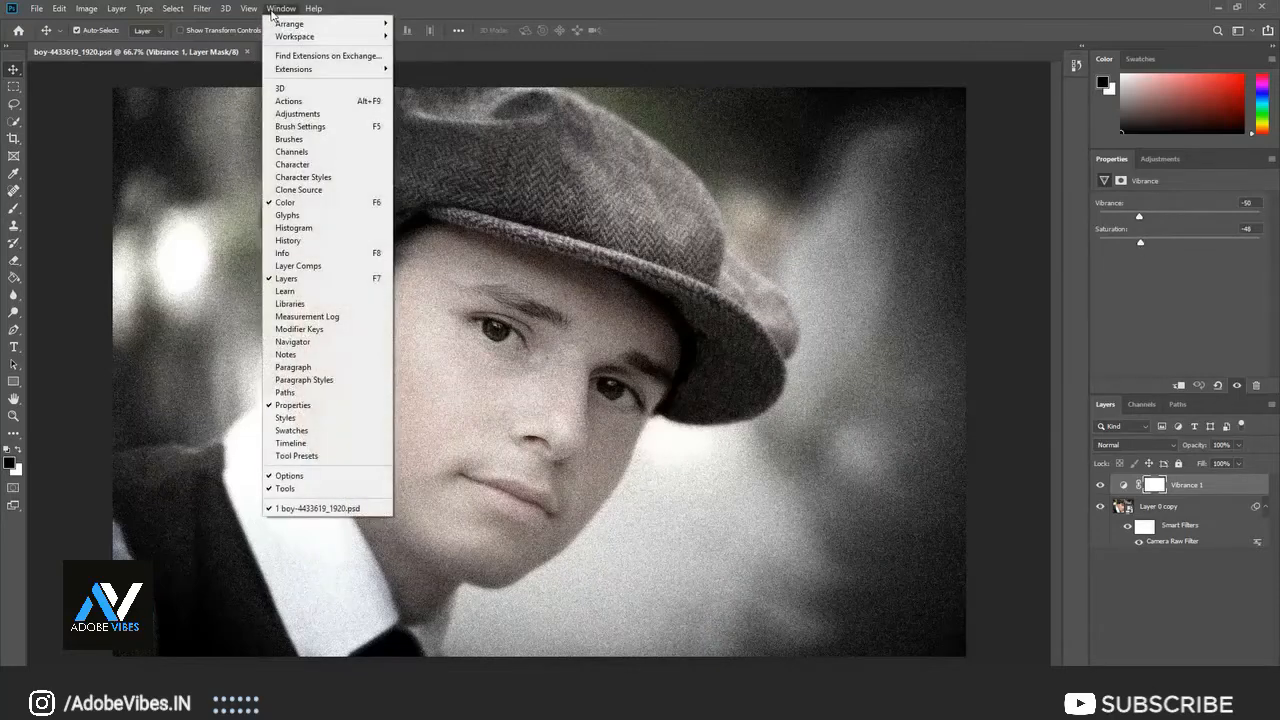
{"action": "left_click", "coordinate": [300, 115]}
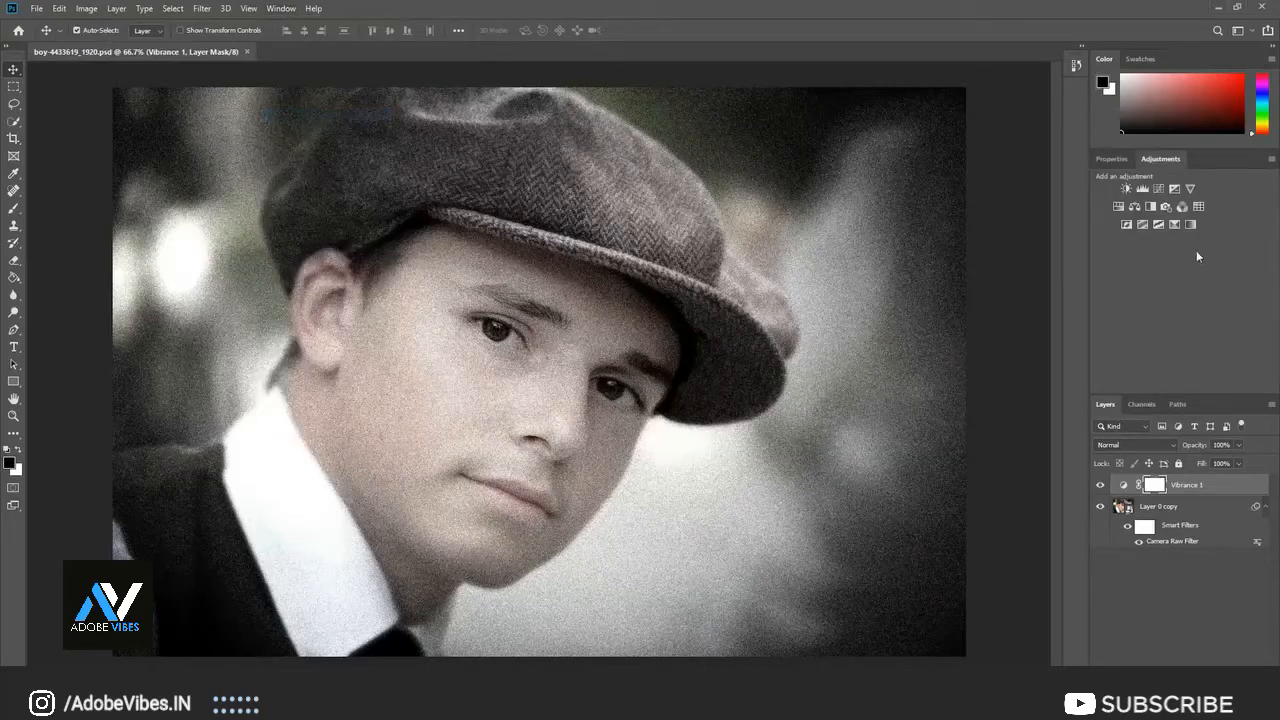
{"action": "left_click", "coordinate": [1151, 206]}
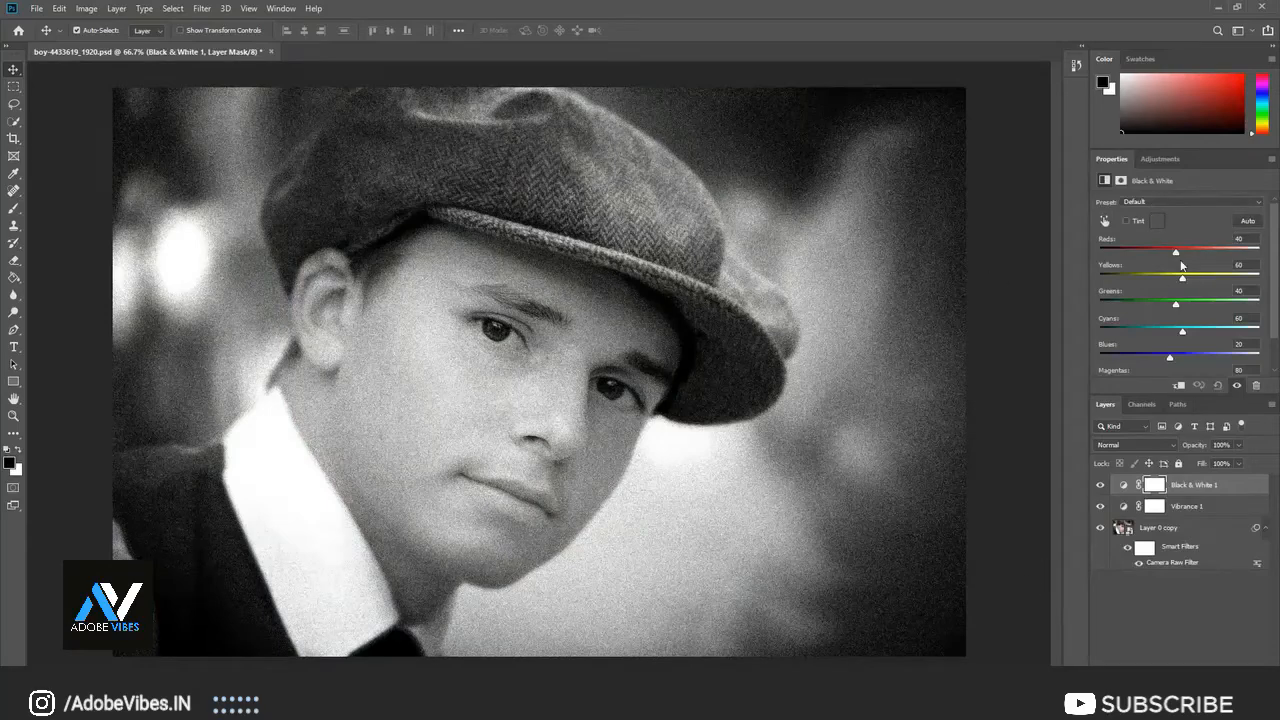
{"action": "left_click_drag", "start_coordinate": [1177, 252], "coordinate": [1259, 252]}
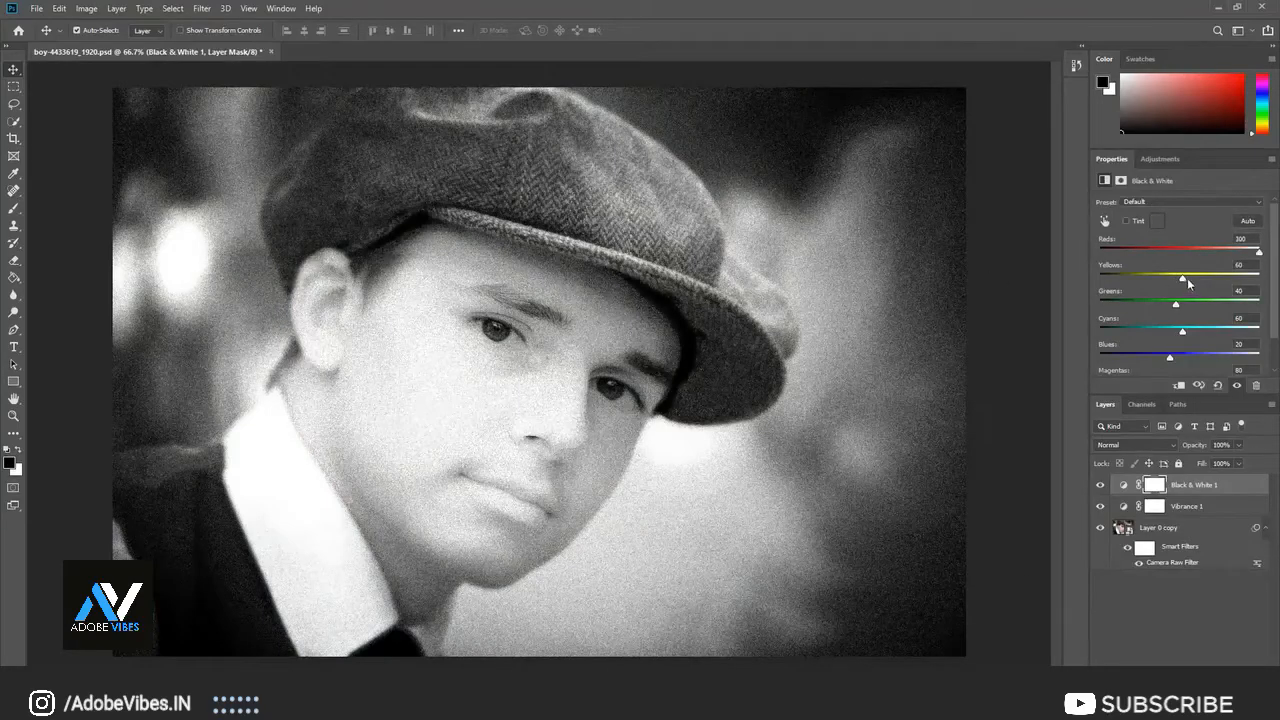
{"action": "left_click_drag", "start_coordinate": [1184, 278], "coordinate": [1259, 278]}
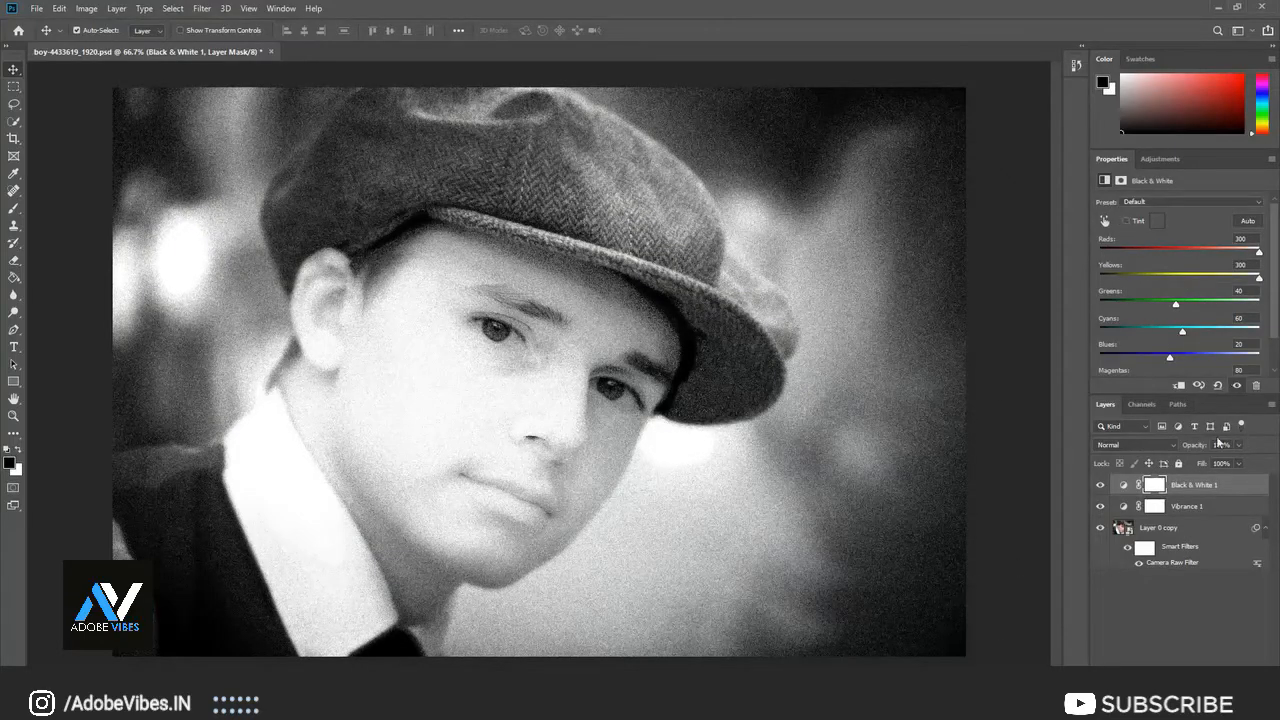
Step: Set the Black & White layer's blend mode to Difference at 15% opacity, then deselect it
{"action": "left_click", "coordinate": [1142, 446]}
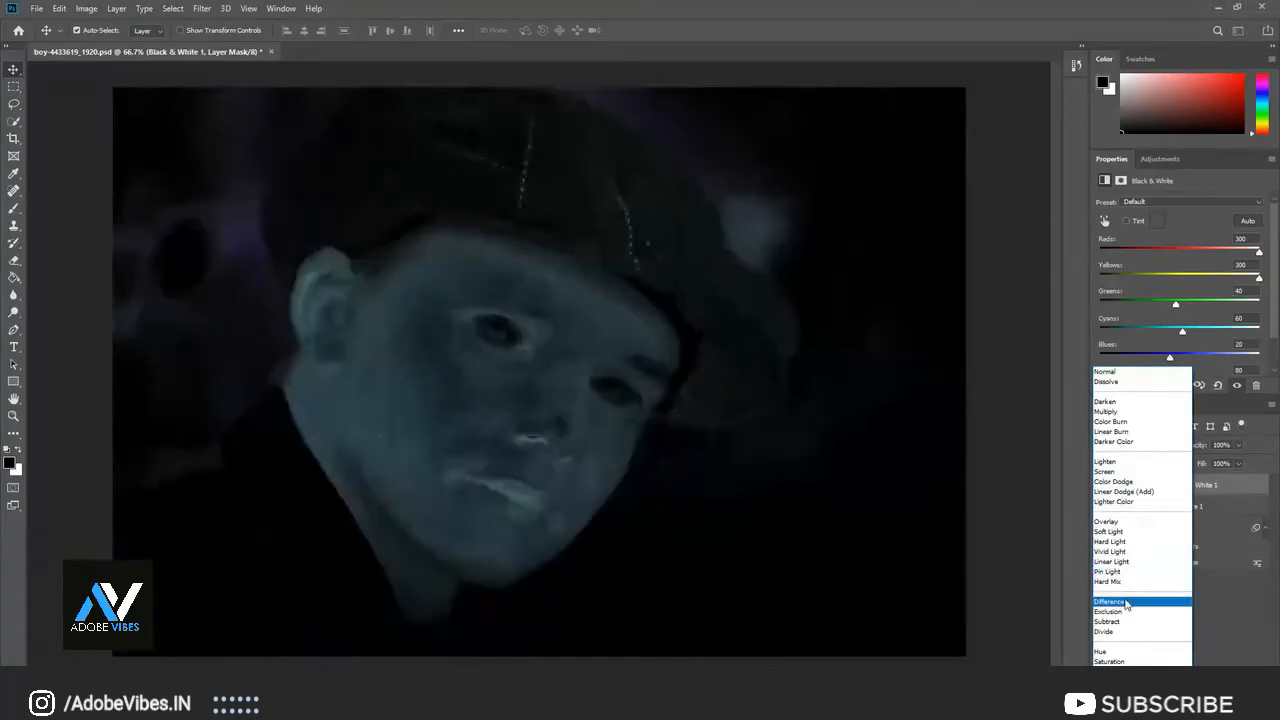
{"action": "left_click", "coordinate": [1125, 601]}
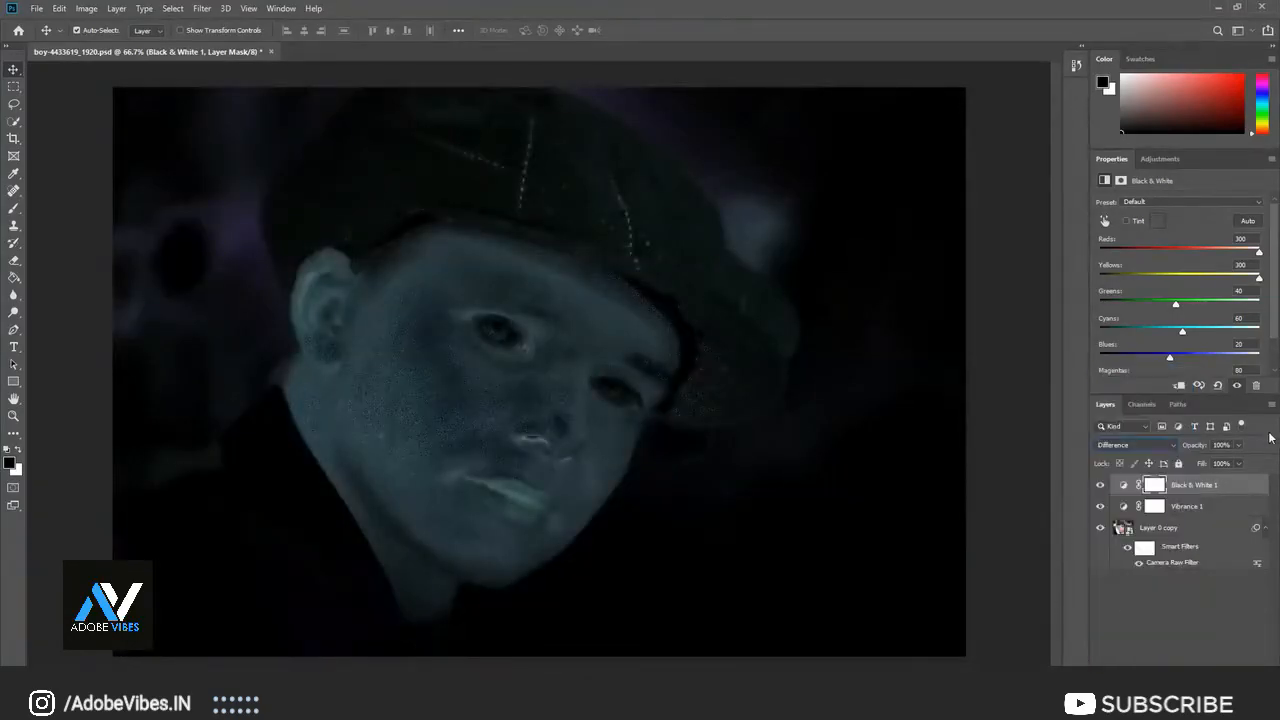
{"action": "left_click", "coordinate": [1239, 445]}
{"action": "left_click_drag", "start_coordinate": [1241, 463], "coordinate": [1192, 463]}
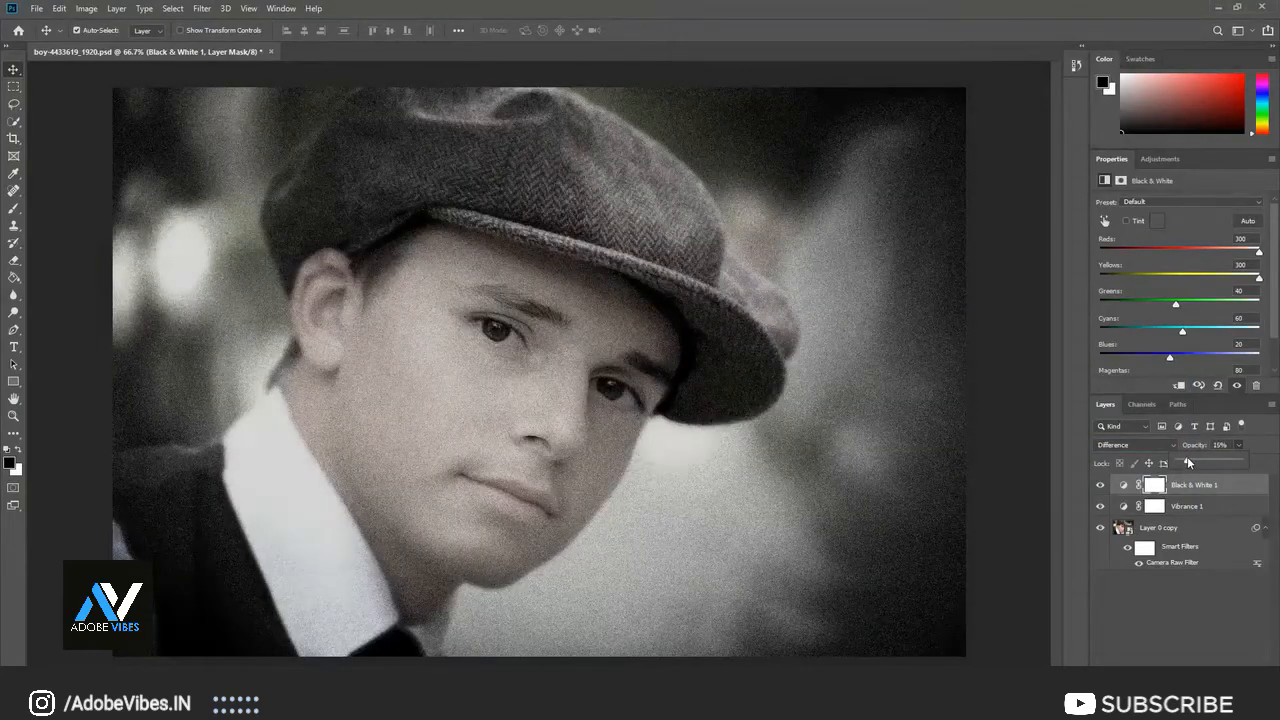
{"action": "left_click", "coordinate": [1168, 608]}
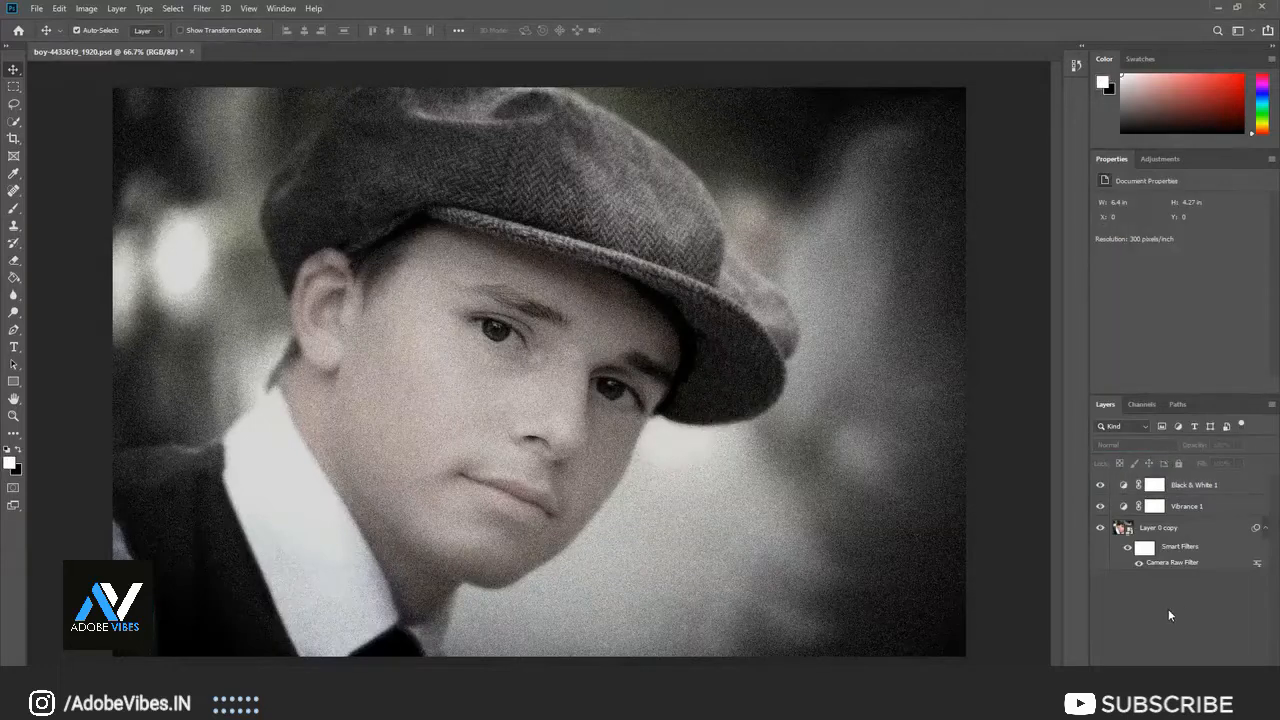
{"action": "left_click", "coordinate": [1199, 484]}
{"action": "left_click", "coordinate": [999, 572]}
Step: Open vintage-film-texture-21.jpg from the 02. YT Free ART folder and convert its Background into a regular layer
{"action": "left_click", "coordinate": [36, 8]}
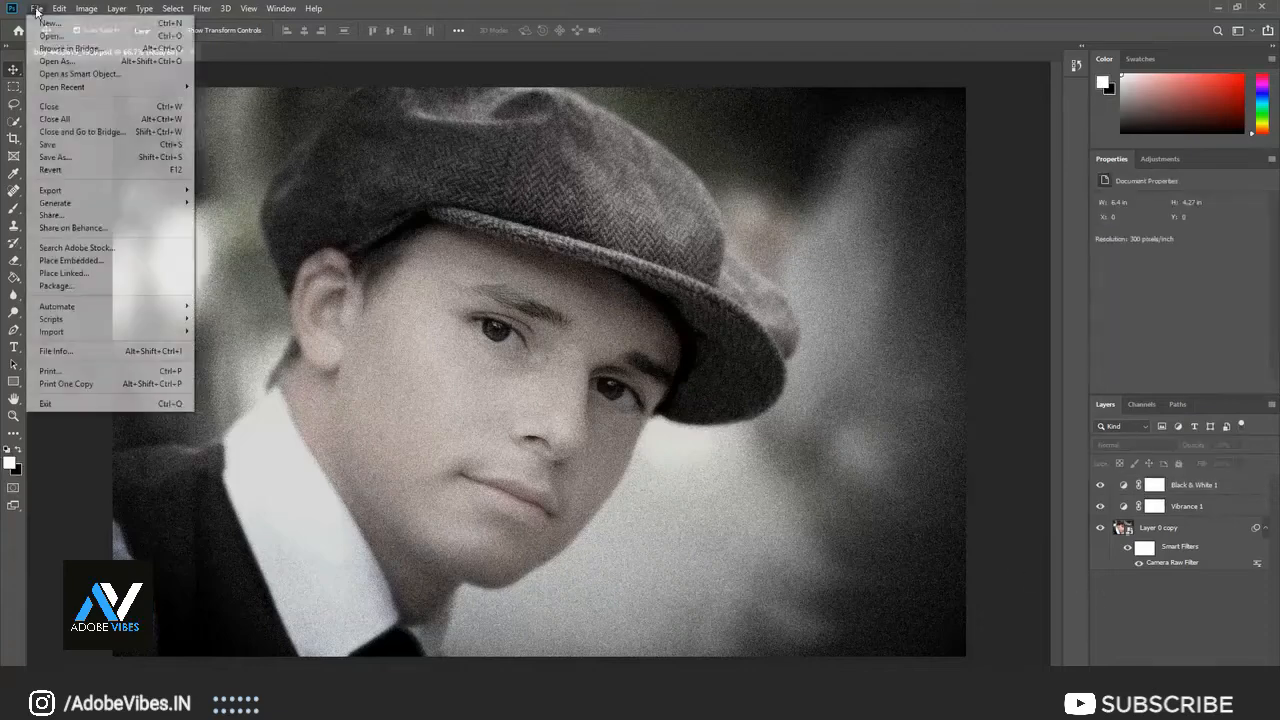
{"action": "left_click", "coordinate": [48, 35]}
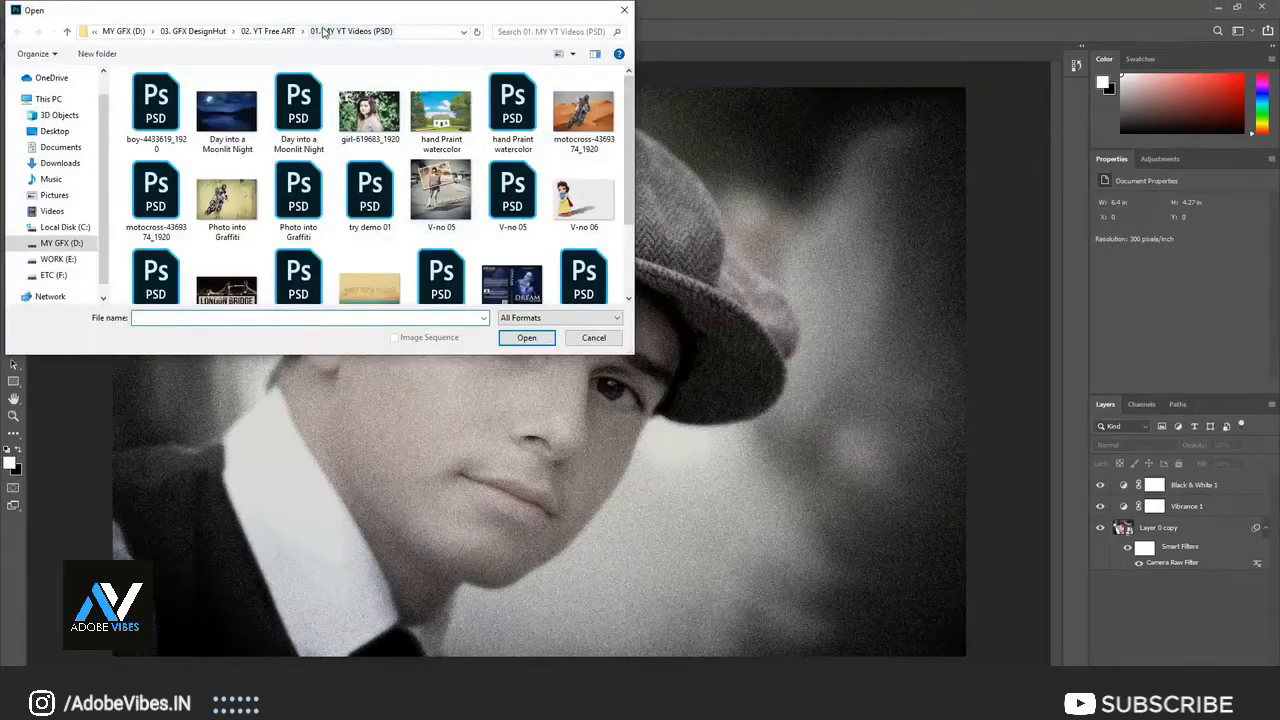
{"action": "left_click", "coordinate": [266, 33]}
{"action": "double_click", "coordinate": [376, 112]}
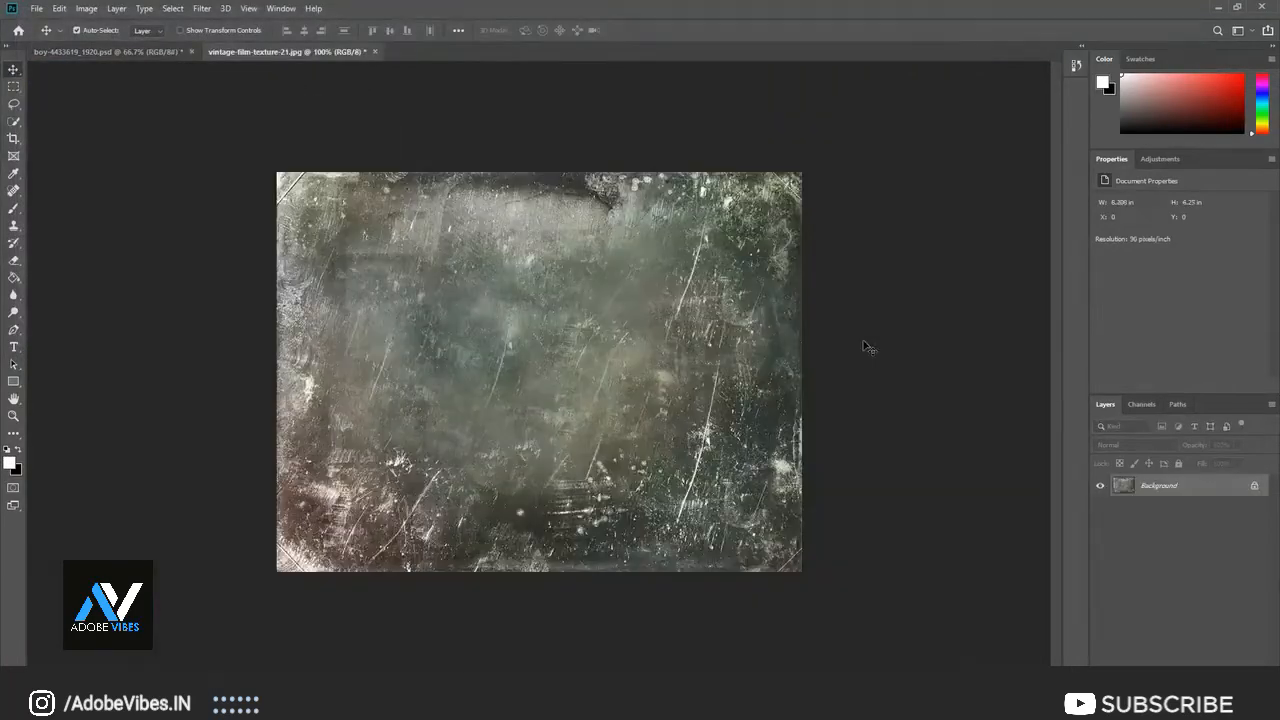
{"action": "double_click", "coordinate": [1229, 490]}
{"action": "left_click", "coordinate": [749, 211]}
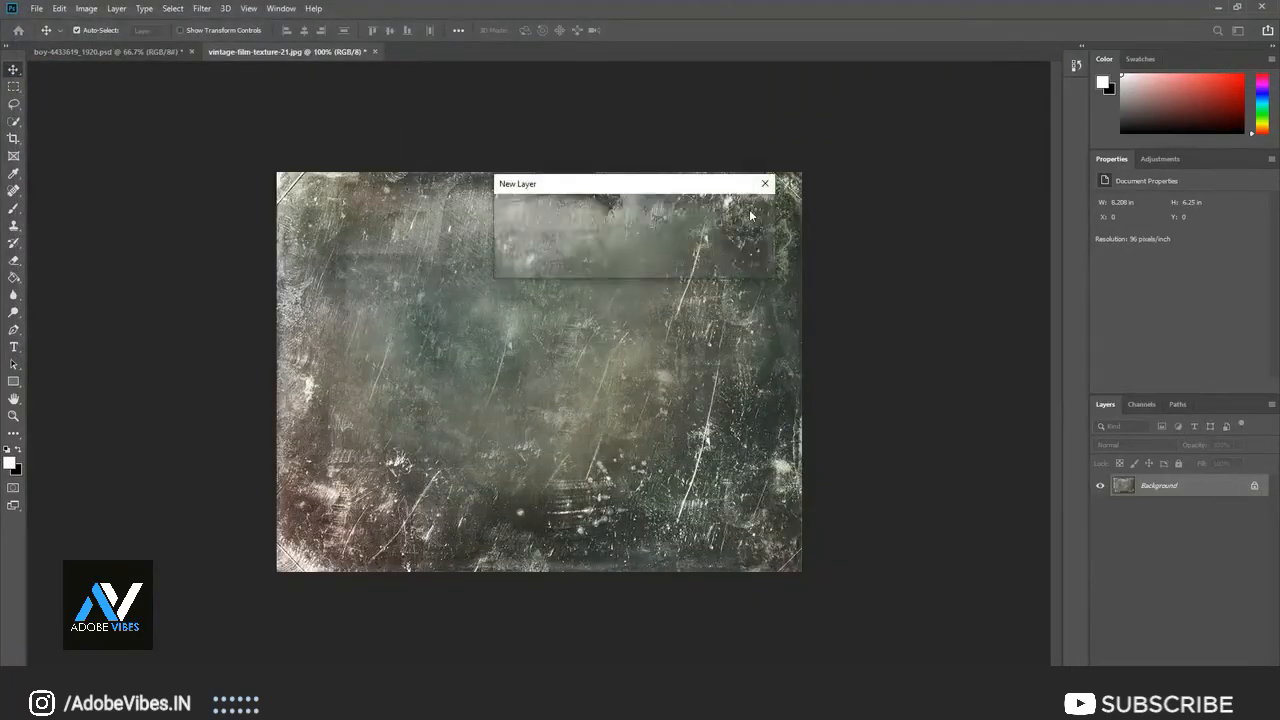
Step: Copy the film texture into the portrait document as the topmost layer and align it with the canvas's upper-left corner
{"action": "left_click", "coordinate": [125, 52]}
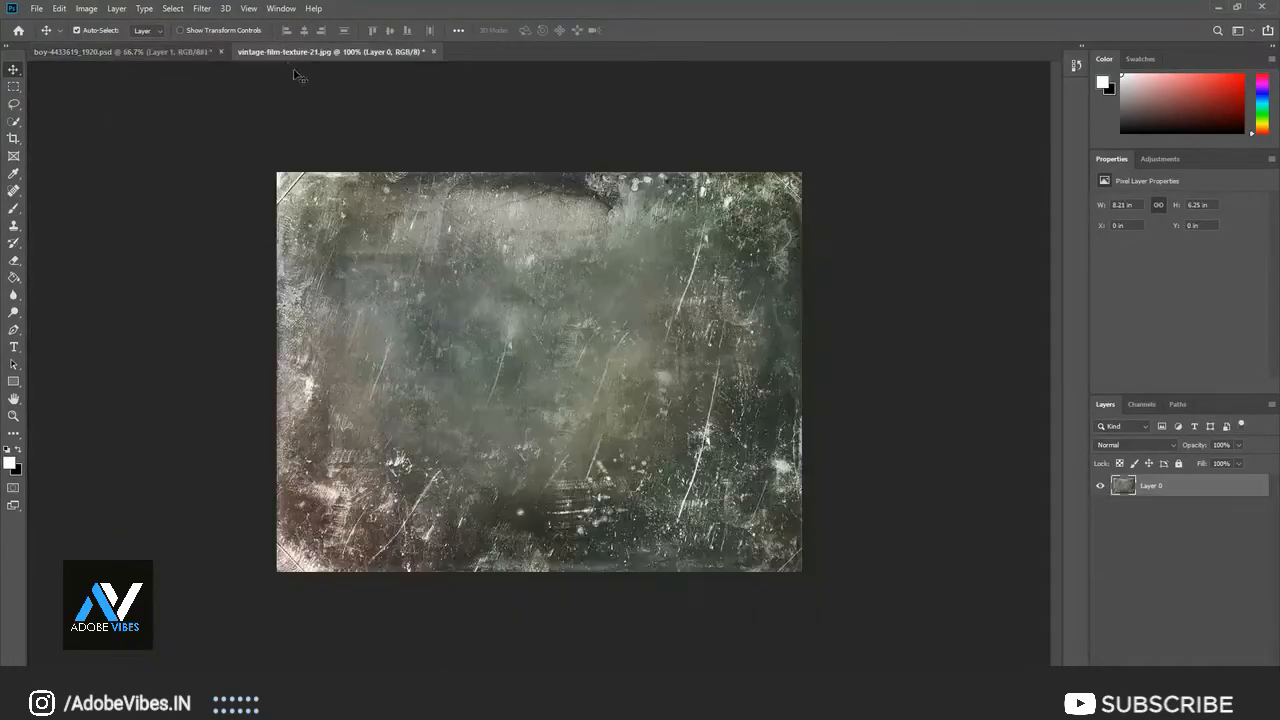
{"action": "left_click", "coordinate": [282, 52]}
{"action": "left_click_drag", "start_coordinate": [150, 95], "coordinate": [229, 202]}
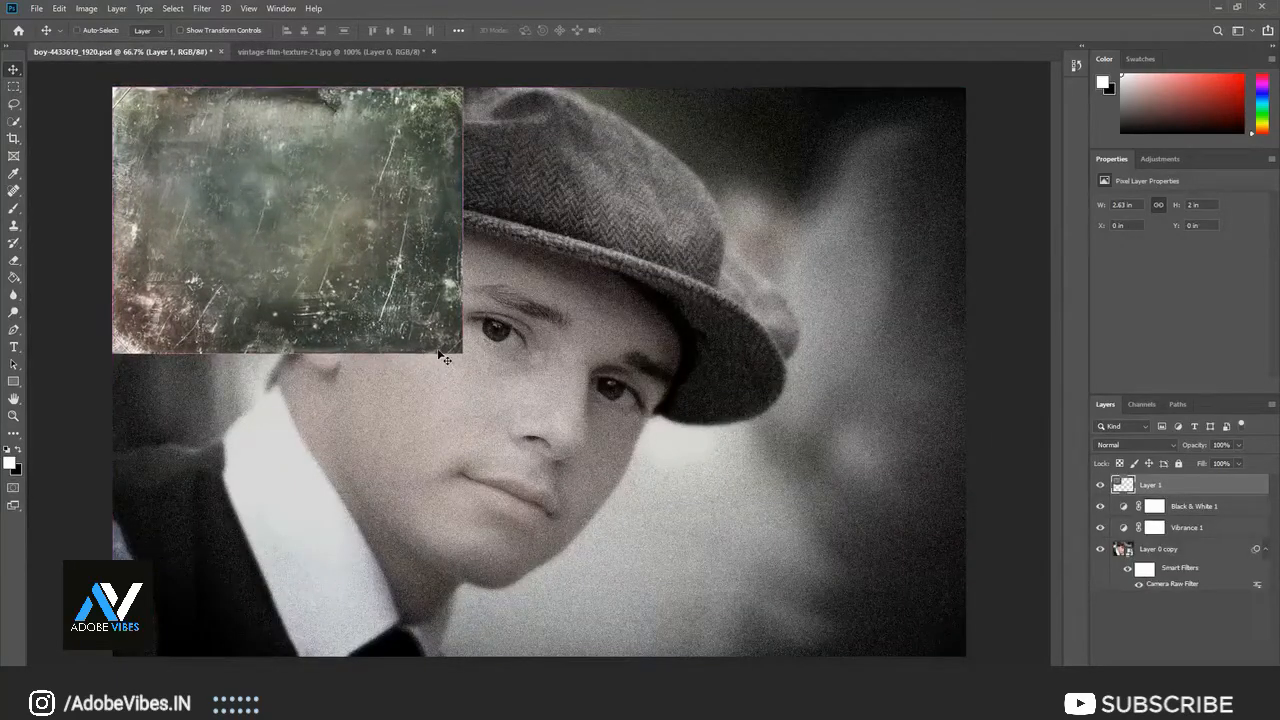
Step: Transform the film texture to cover the whole portrait and set its blend mode to Soft Light
{"action": "key", "text": "ctrl+minus"}
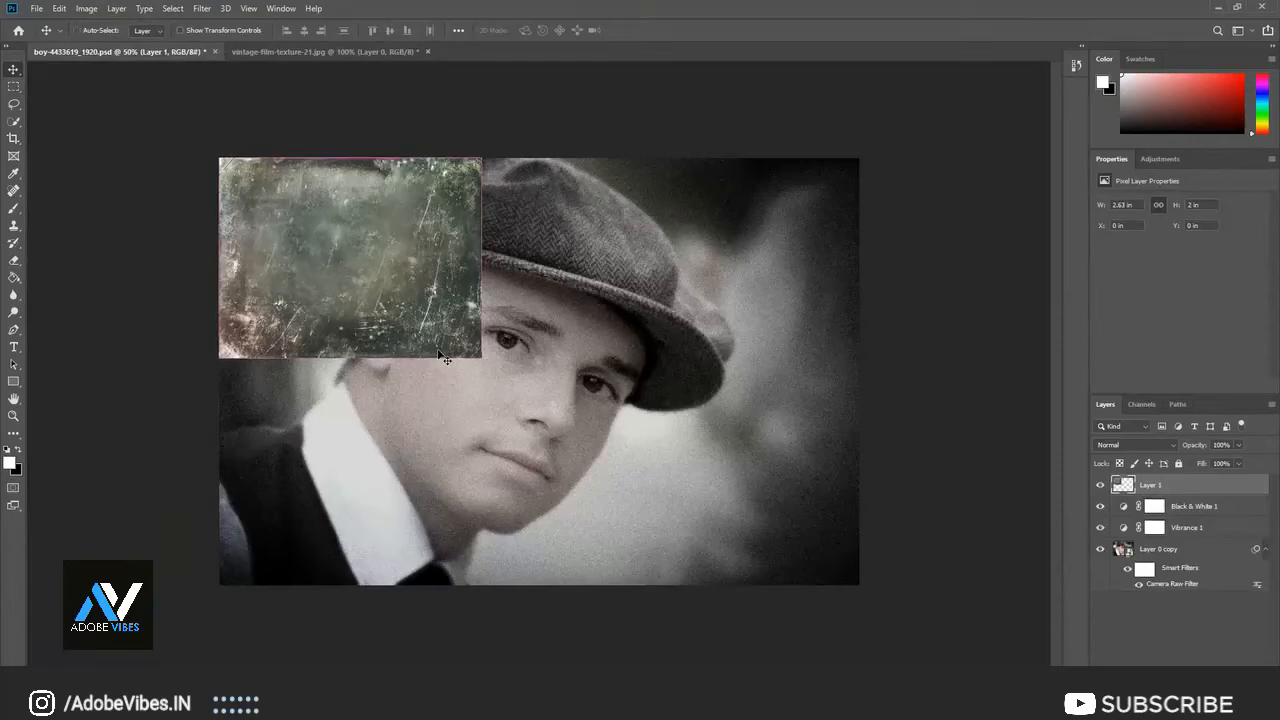
{"action": "key", "text": "ctrl+t"}
{"action": "left_click_drag", "start_coordinate": [482, 361], "coordinate": [784, 585]}
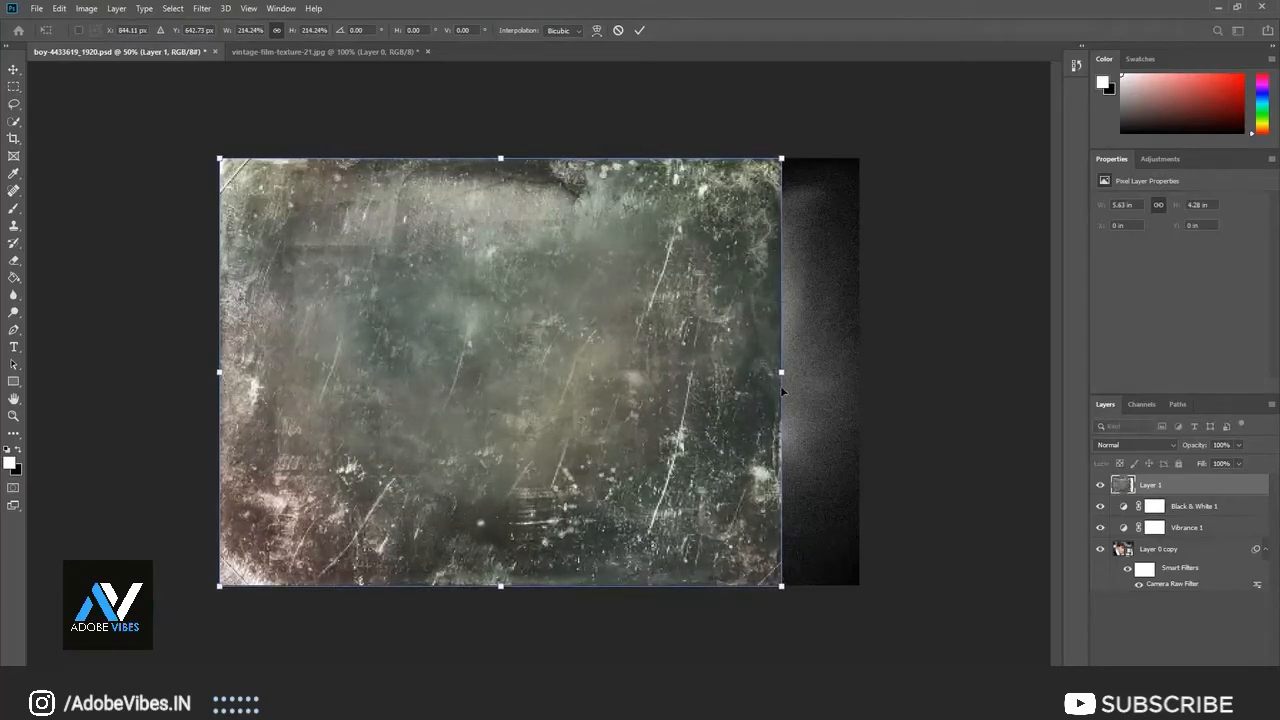
{"action": "left_click_drag", "start_coordinate": [781, 373], "coordinate": [858, 372]}
{"action": "left_click", "coordinate": [641, 31]}
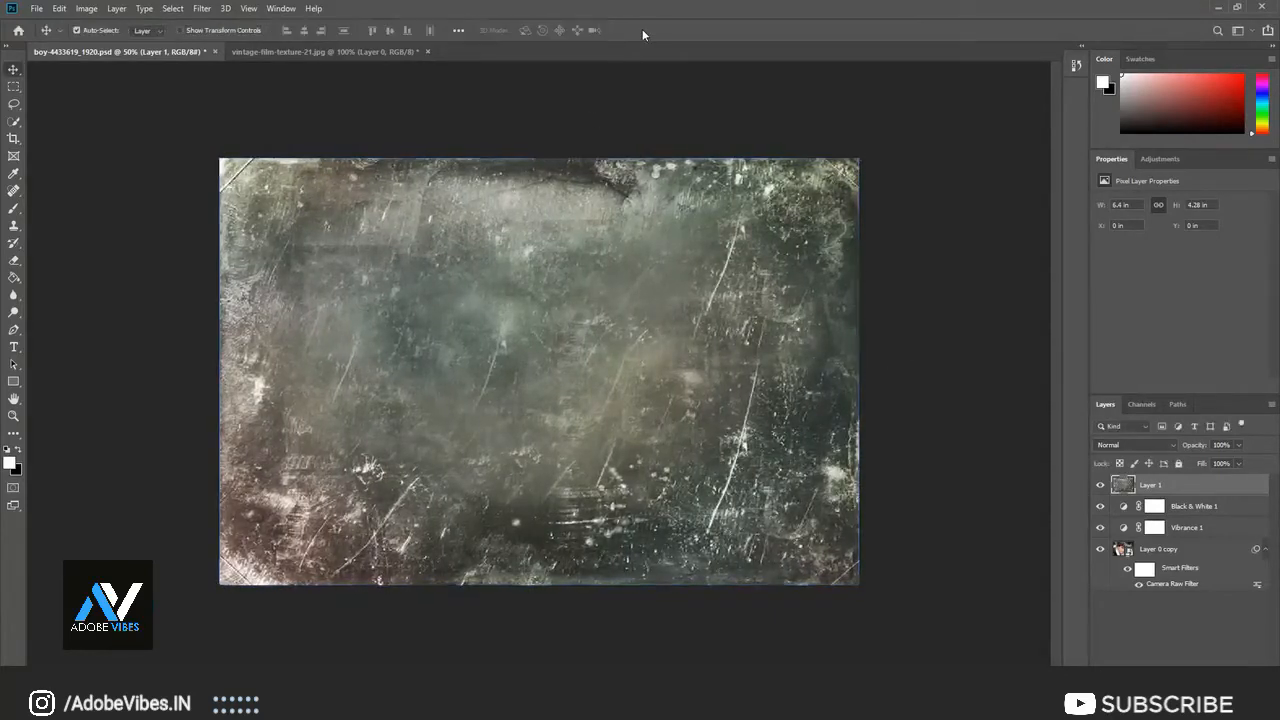
{"action": "left_click", "coordinate": [1118, 444]}
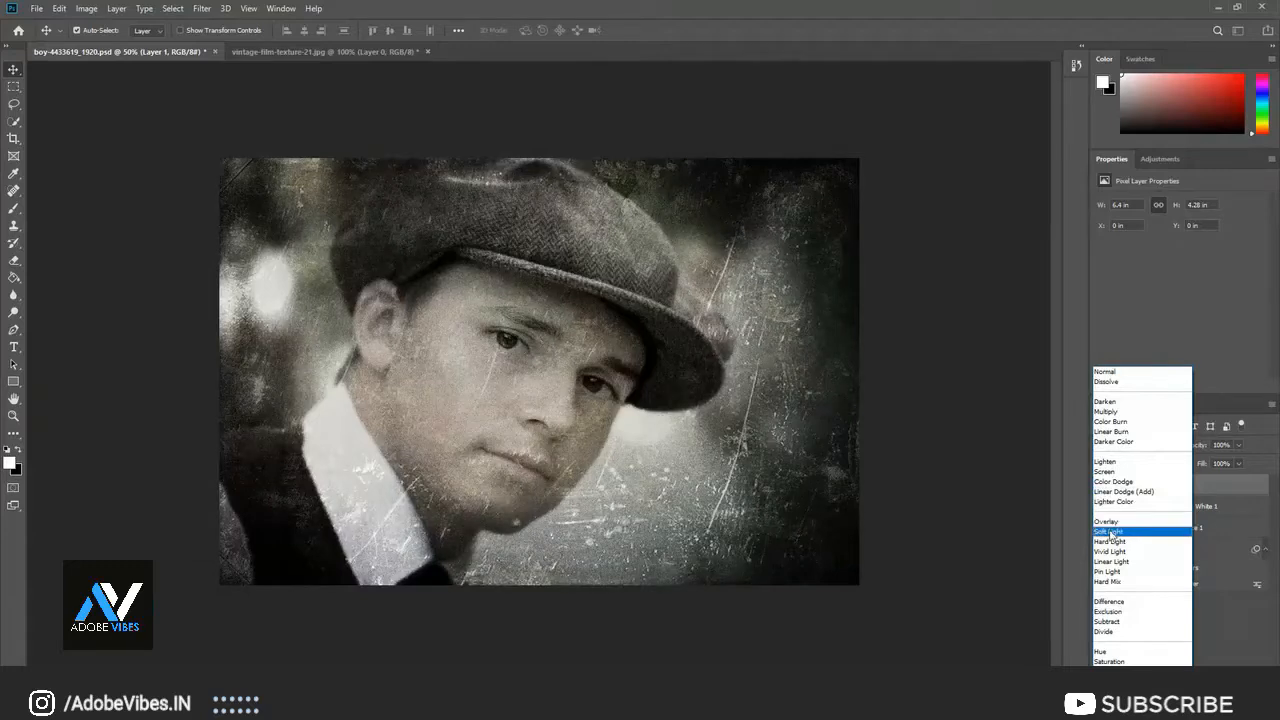
{"action": "left_click", "coordinate": [1110, 532]}
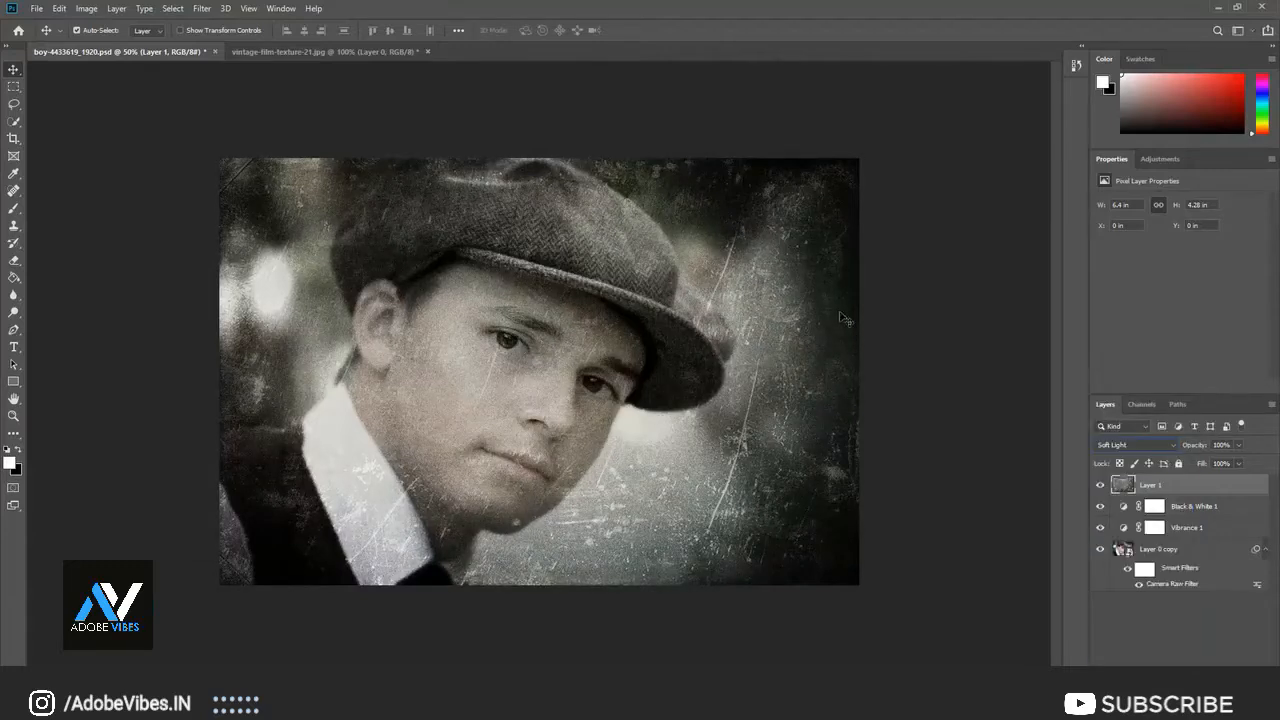
Step: Add a Color Balance adjustment layer above the texture with midtones at cyan-red +20 and yellow-blue -20
{"action": "left_click", "coordinate": [1183, 672]}
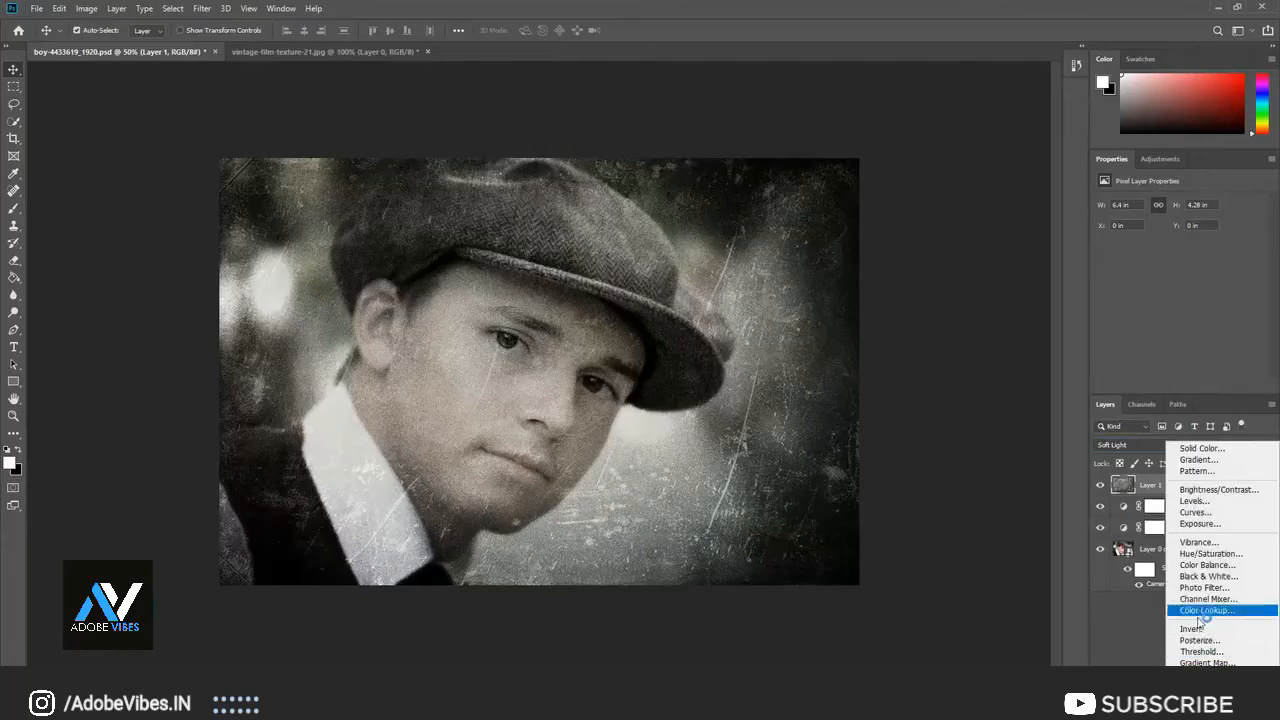
{"action": "left_click", "coordinate": [1204, 566]}
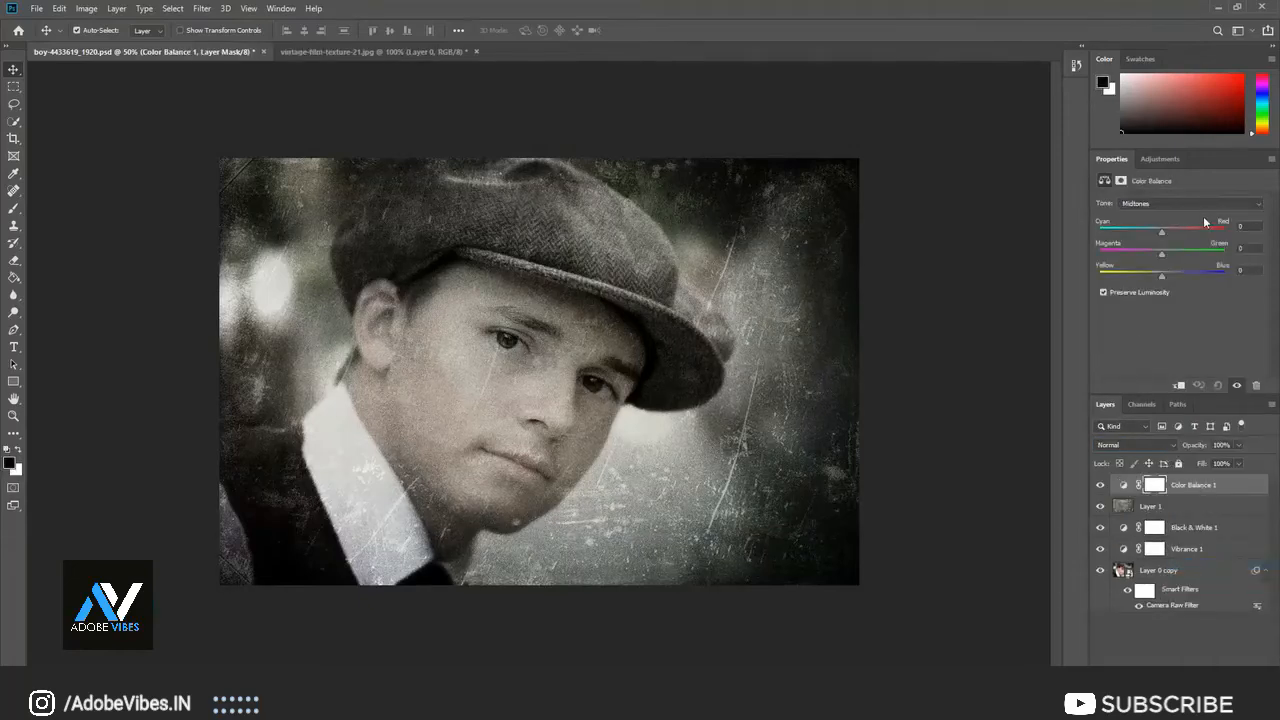
{"action": "left_click", "coordinate": [1249, 225]}
{"action": "type", "text": "20"}
{"action": "key", "text": "Return"}
{"action": "key", "text": "Tab"}
{"action": "key", "text": "Tab"}
{"action": "type", "text": "-20"}
{"action": "left_click", "coordinate": [1176, 572], "text": "shift"}
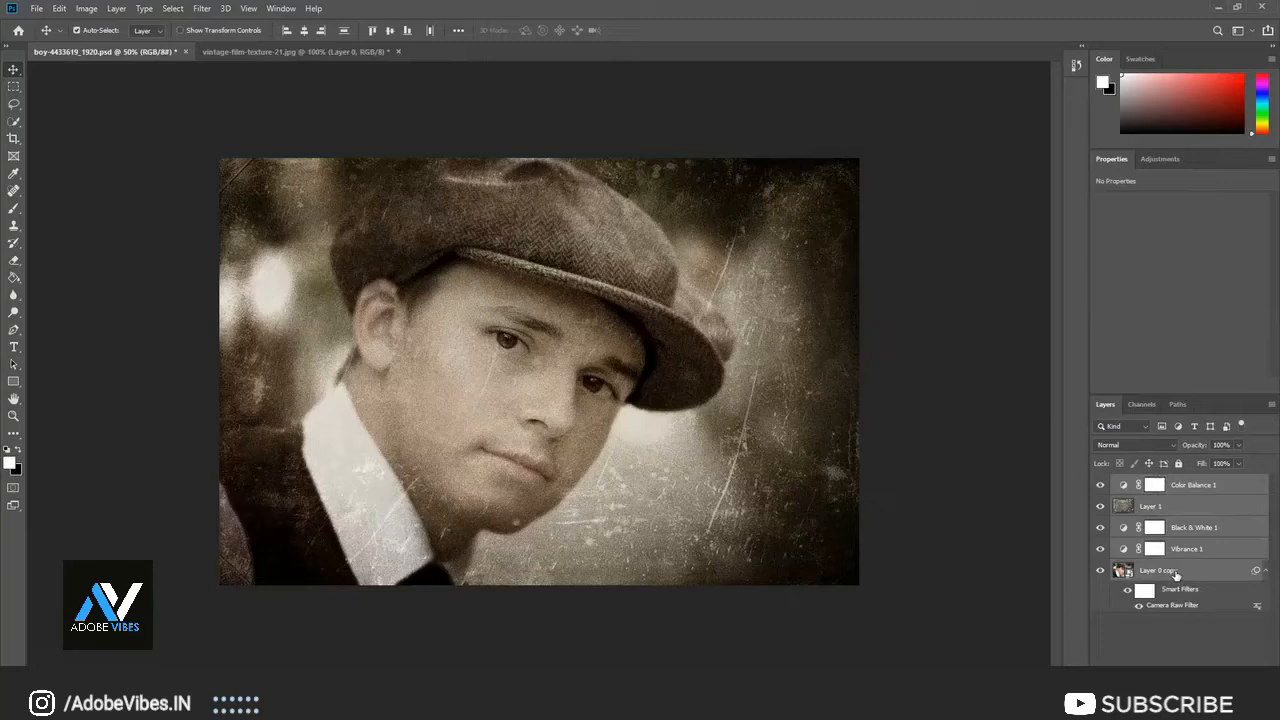
{"action": "left_click", "coordinate": [1197, 487]}
Step: Add a Color Lookup adjustment layer on top, float its settings over the canvas and load the 2Strip.look 3DLUT
{"action": "left_click", "coordinate": [1203, 678]}
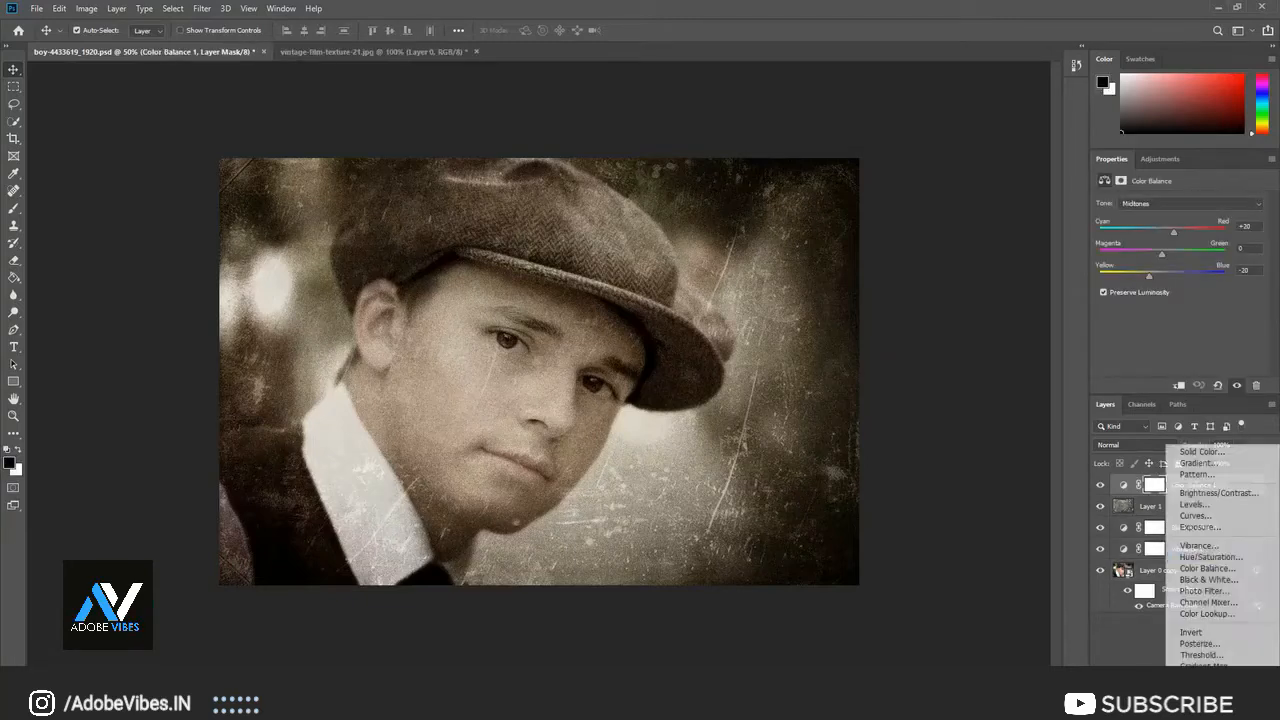
{"action": "left_click", "coordinate": [1226, 614]}
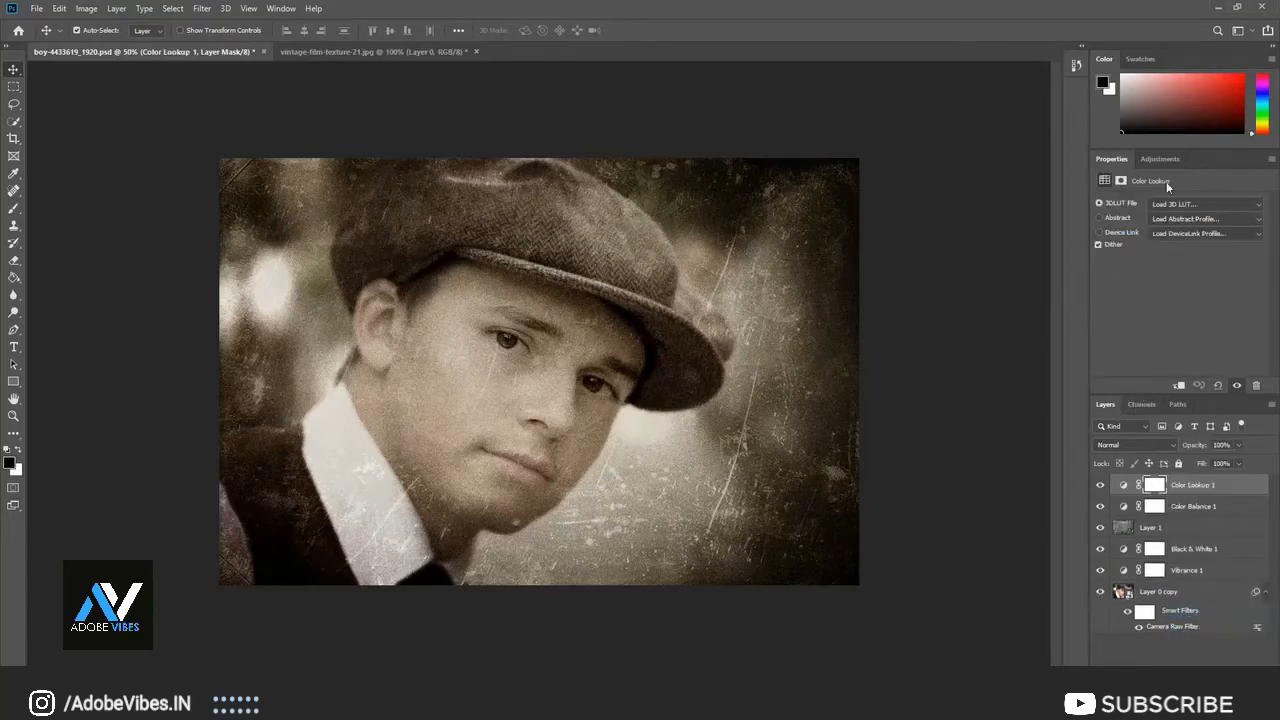
{"action": "left_click_drag", "start_coordinate": [1194, 160], "coordinate": [880, 137]}
{"action": "left_click", "coordinate": [875, 163]}
{"action": "left_click", "coordinate": [880, 175]}
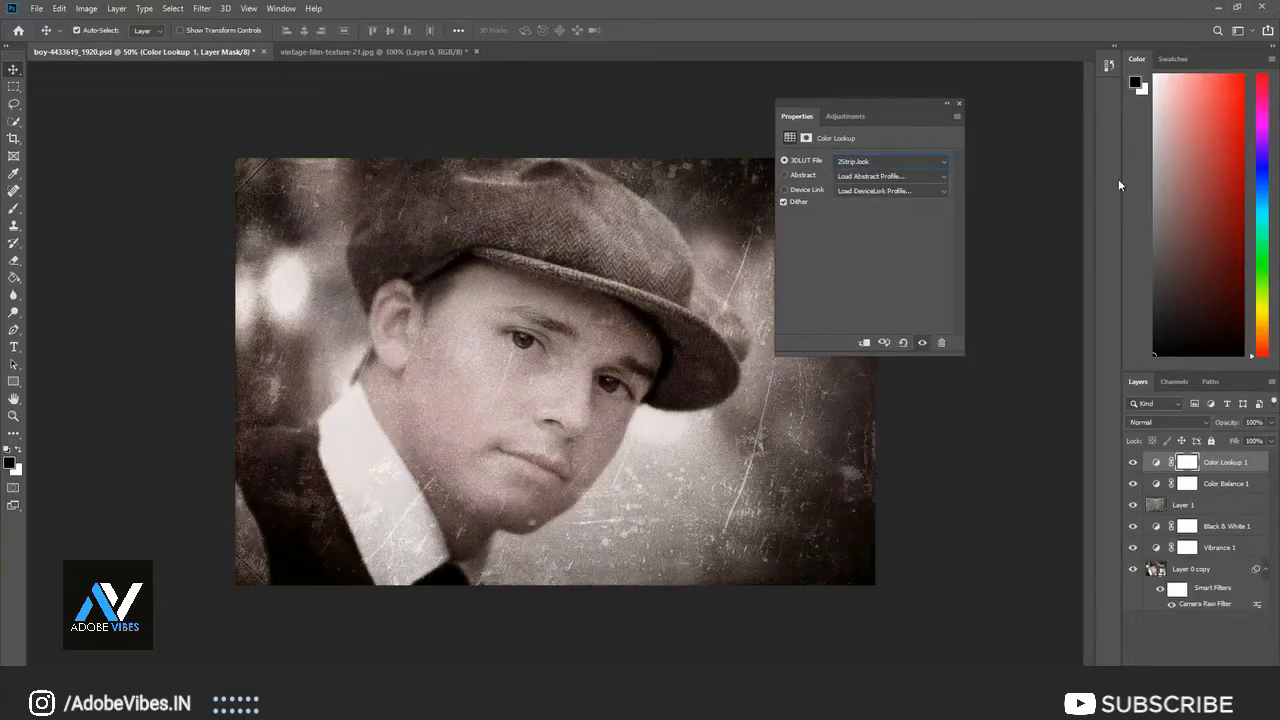
Step: Try the Color Lookup adjustment's 3DLUT looks in list order, from 2Strip.look through to TensionGreen.3DL
{"action": "key", "text": "Down"}
{"action": "key", "text": "Down"}
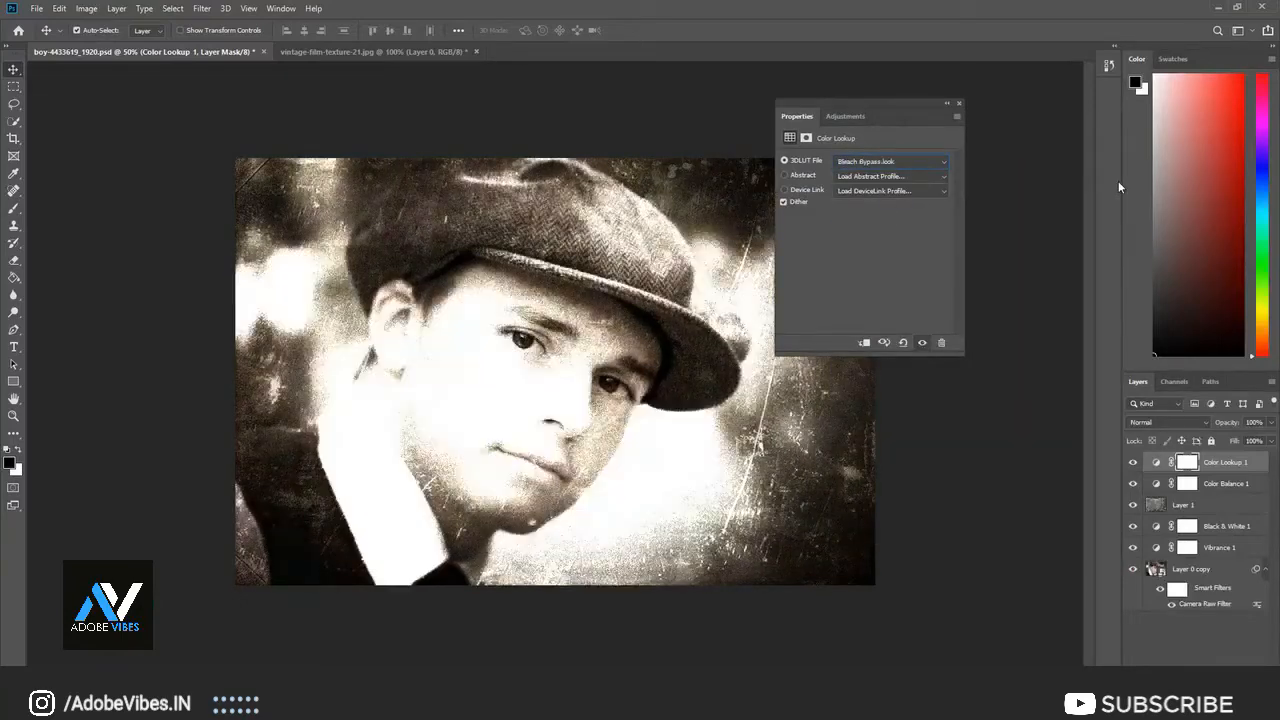
{"action": "key", "text": "Down"}
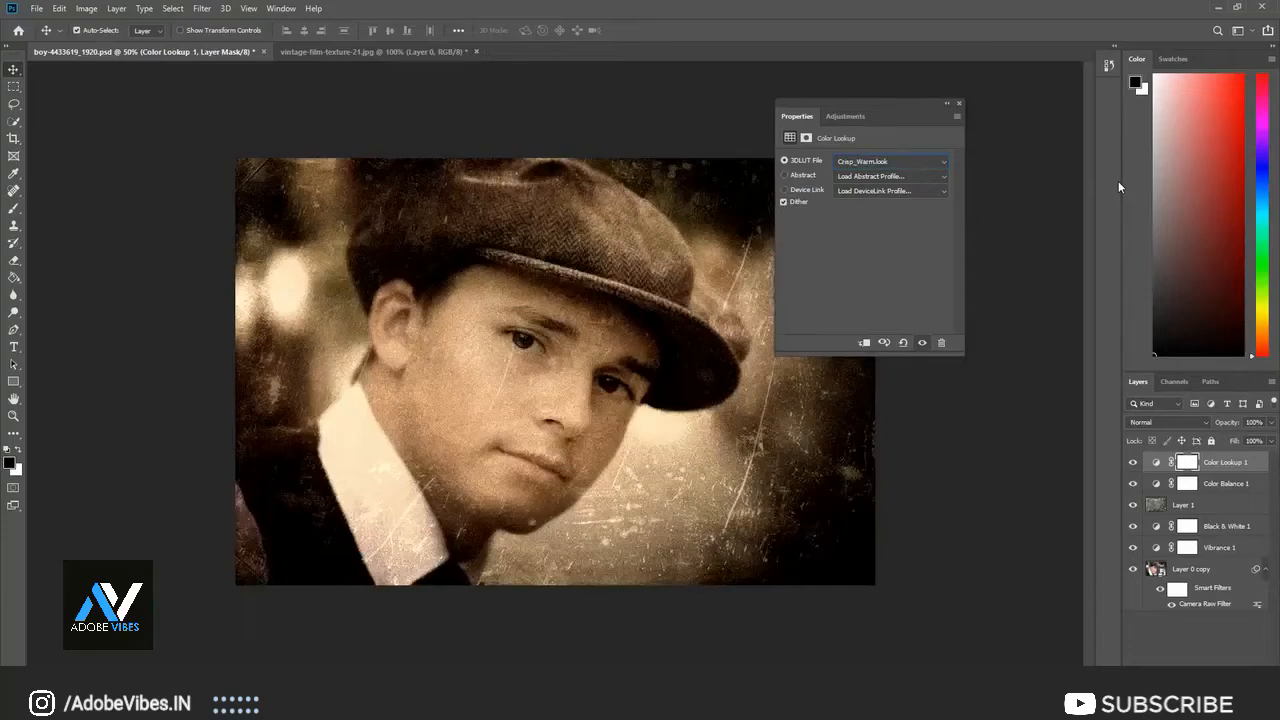
{"action": "key", "text": "Down"}
{"action": "key", "text": "Down"}
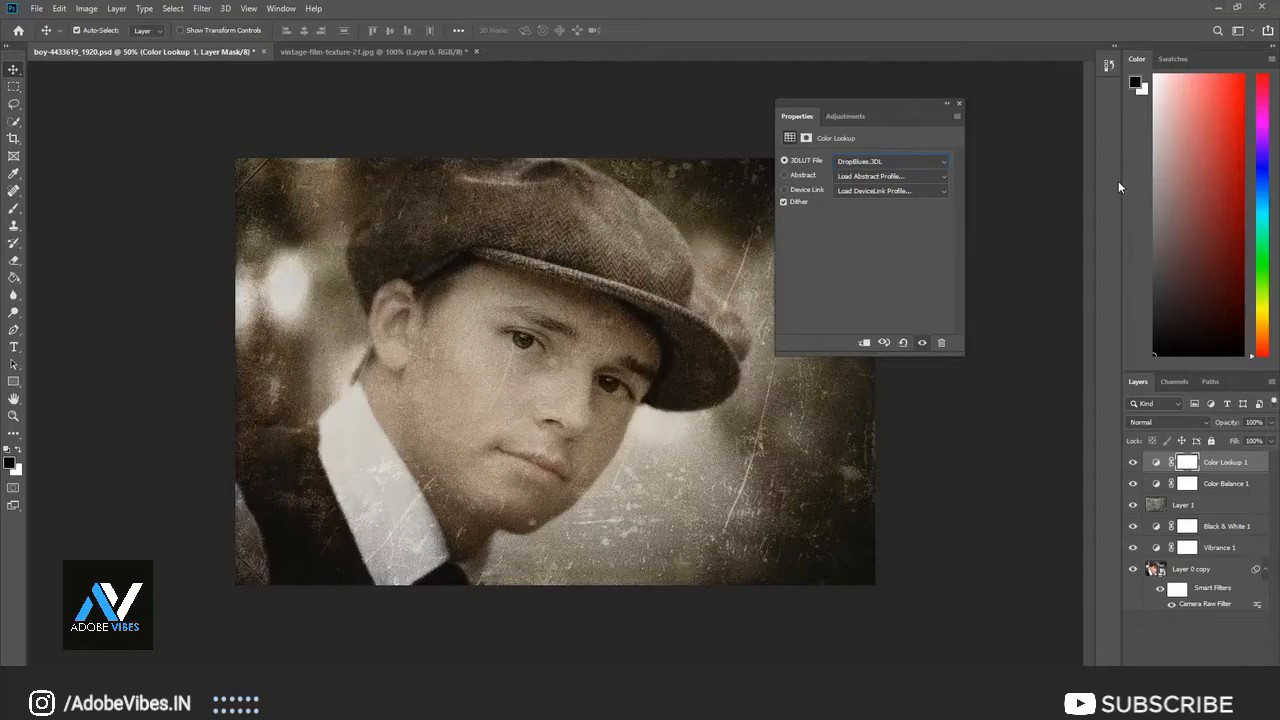
{"action": "key", "text": "Down"}
{"action": "key", "text": "Down"}
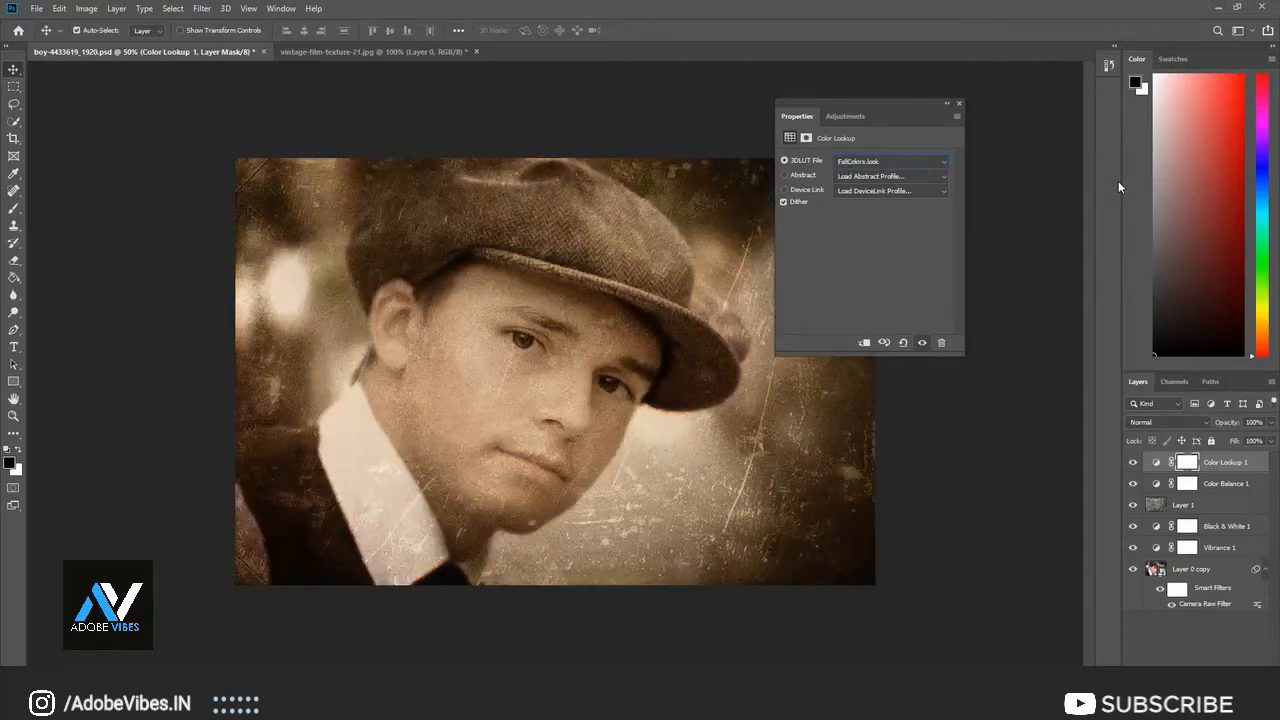
{"action": "key", "text": "Down"}
{"action": "key", "text": "Down"}
{"action": "key", "text": "Down"}
{"action": "key", "text": "Down"}
{"action": "key", "text": "Down"}
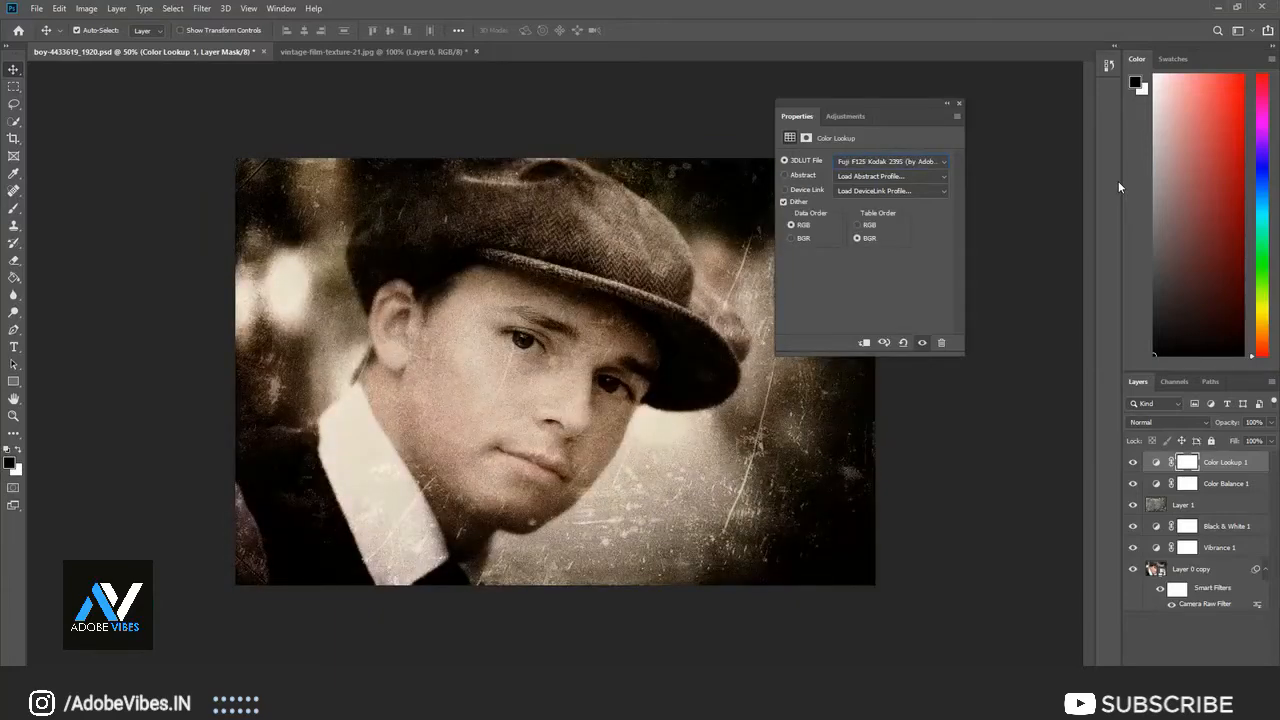
{"action": "key", "text": "Down"}
{"action": "key", "text": "Down"}
{"action": "key", "text": "Down"}
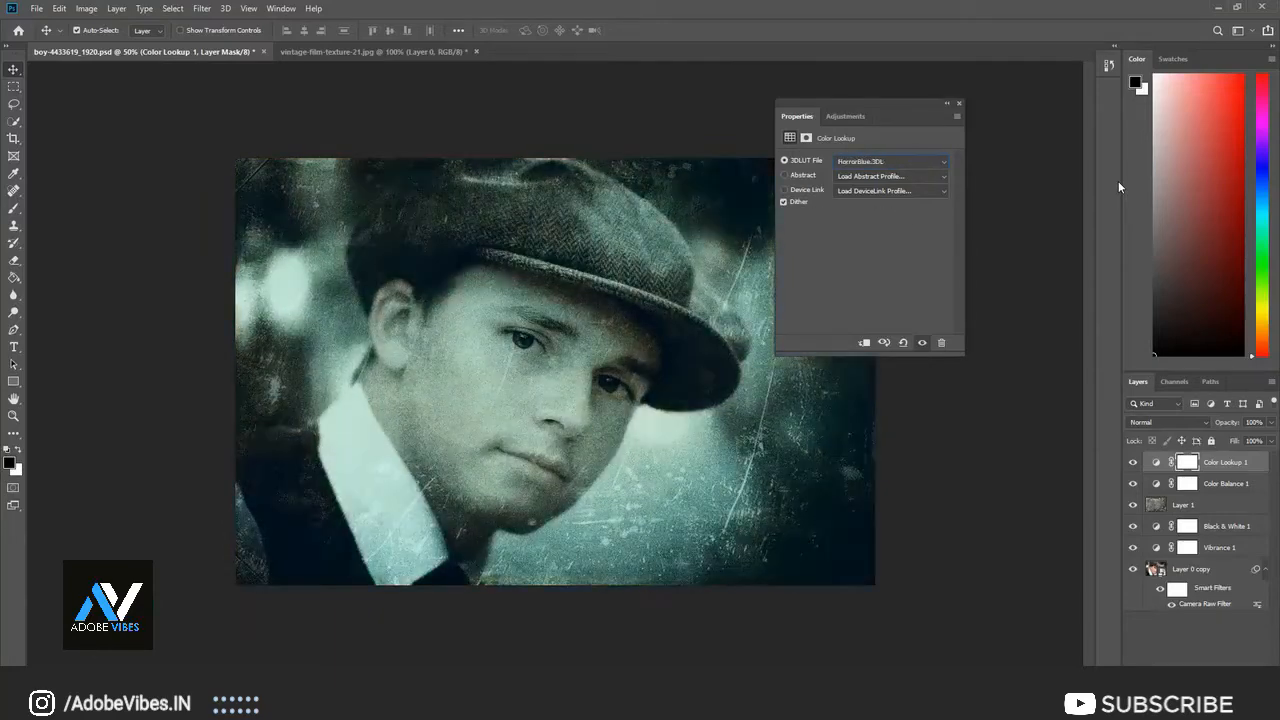
{"action": "key", "text": "Down"}
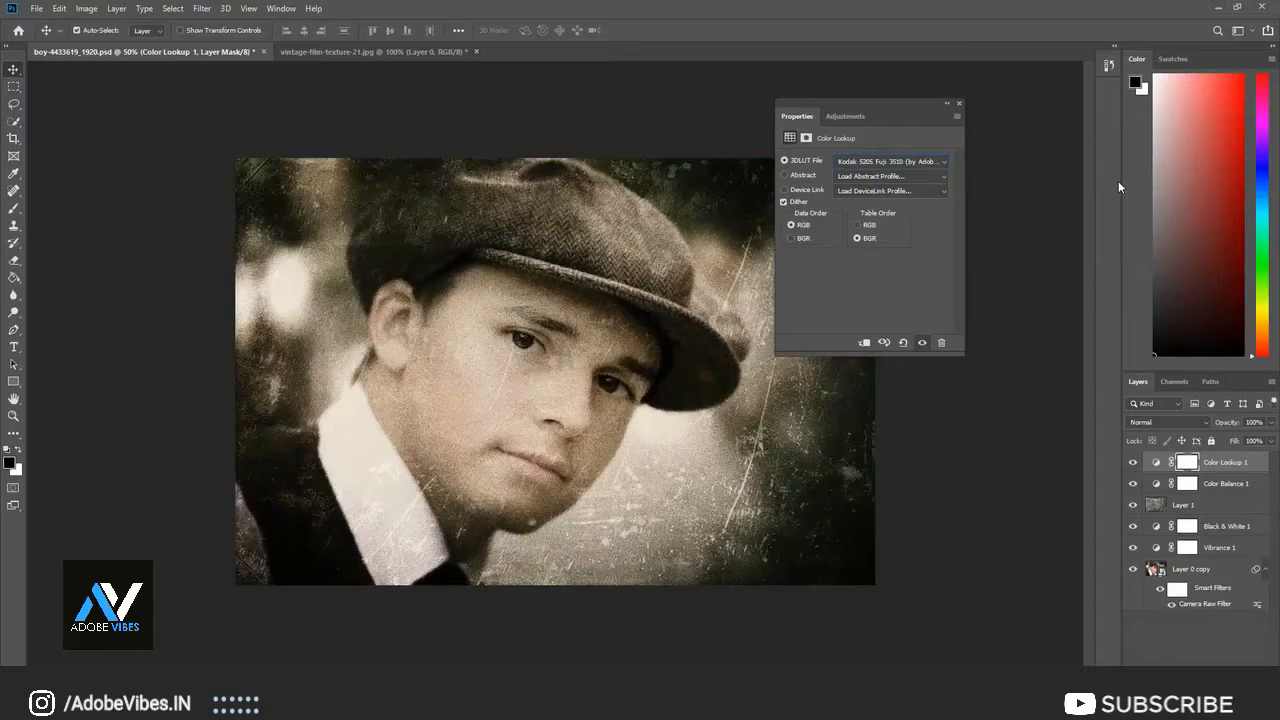
{"action": "key", "text": "Down"}
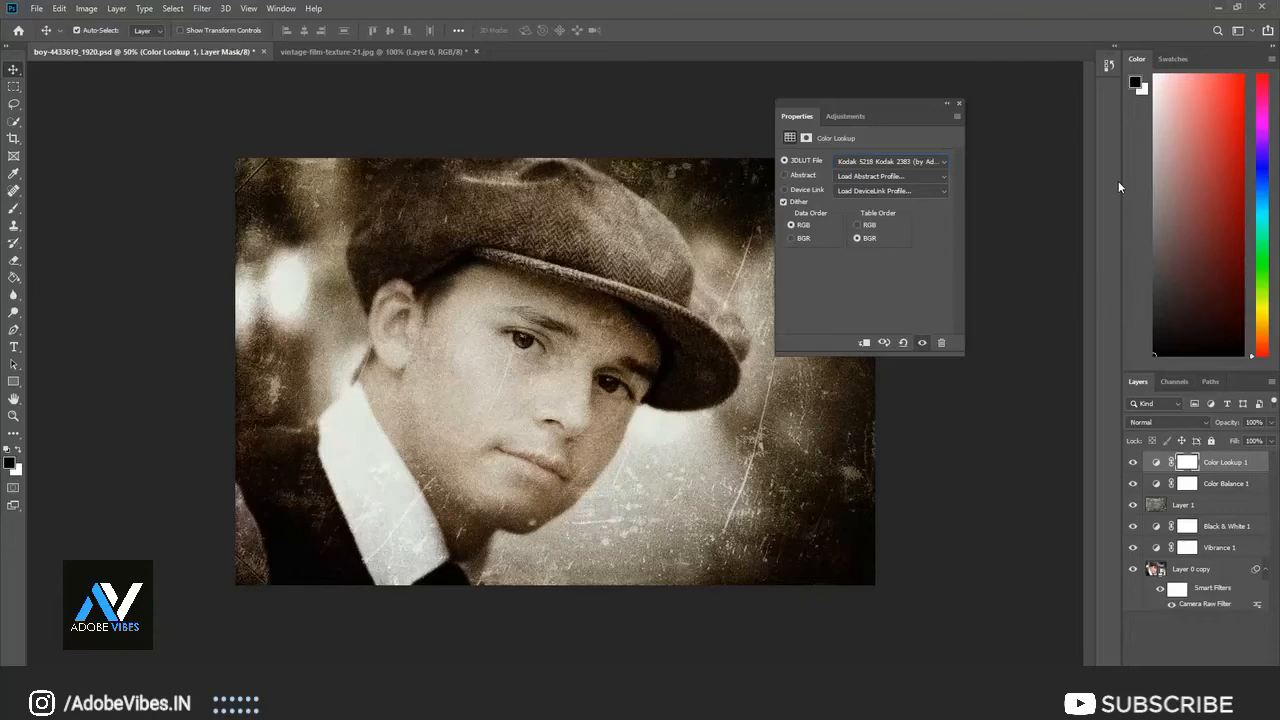
{"action": "key", "text": "Down"}
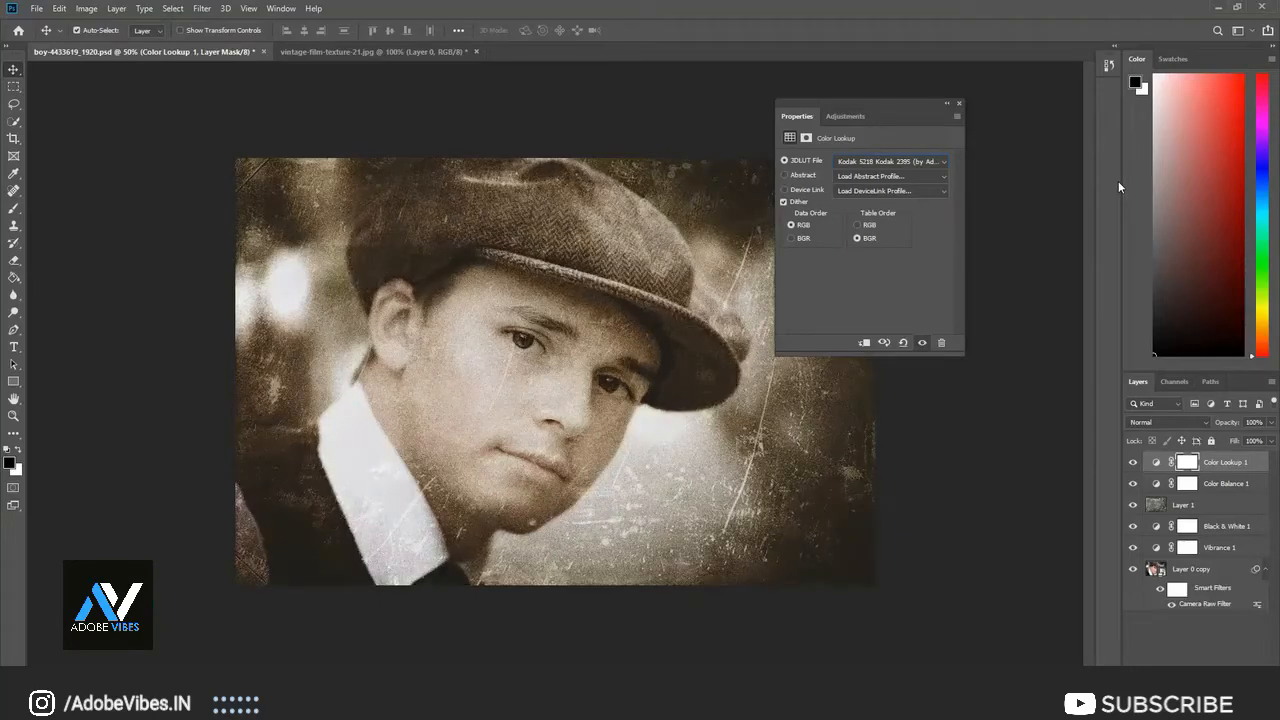
{"action": "key", "text": "Down"}
{"action": "key", "text": "Down"}
{"action": "key", "text": "Down"}
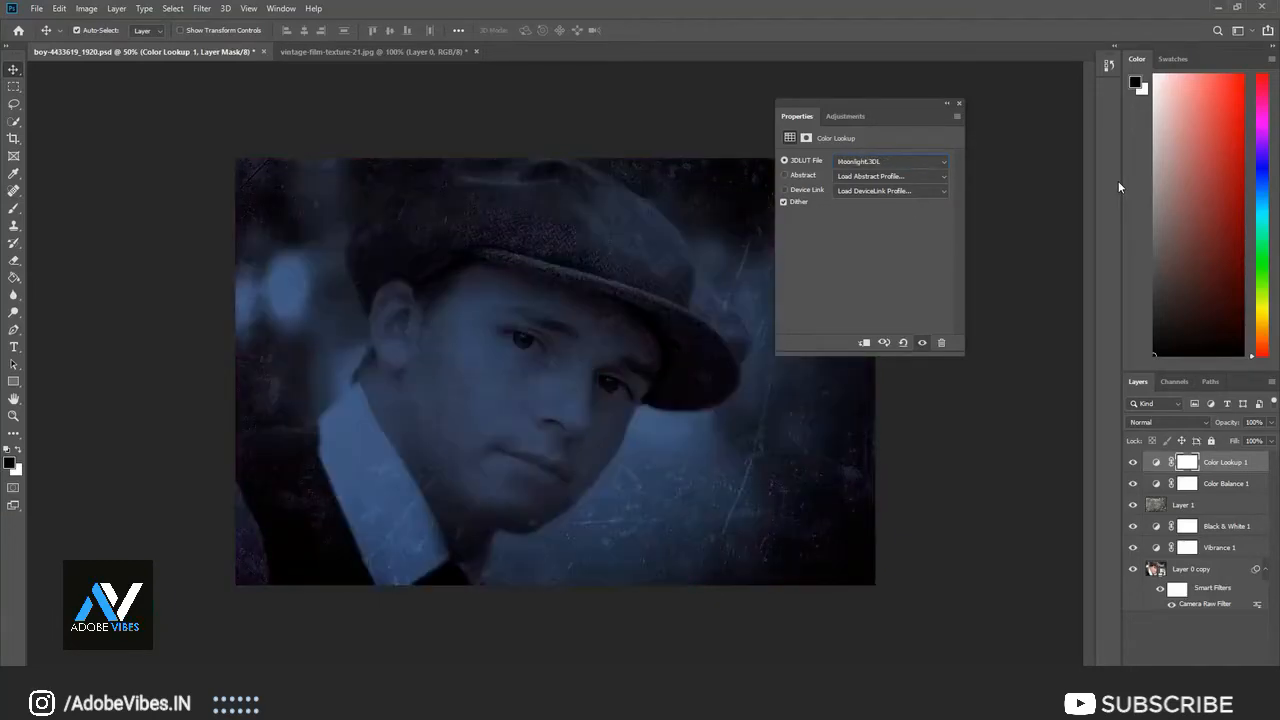
{"action": "key", "text": "Down"}
{"action": "key", "text": "Down"}
{"action": "key", "text": "Down"}
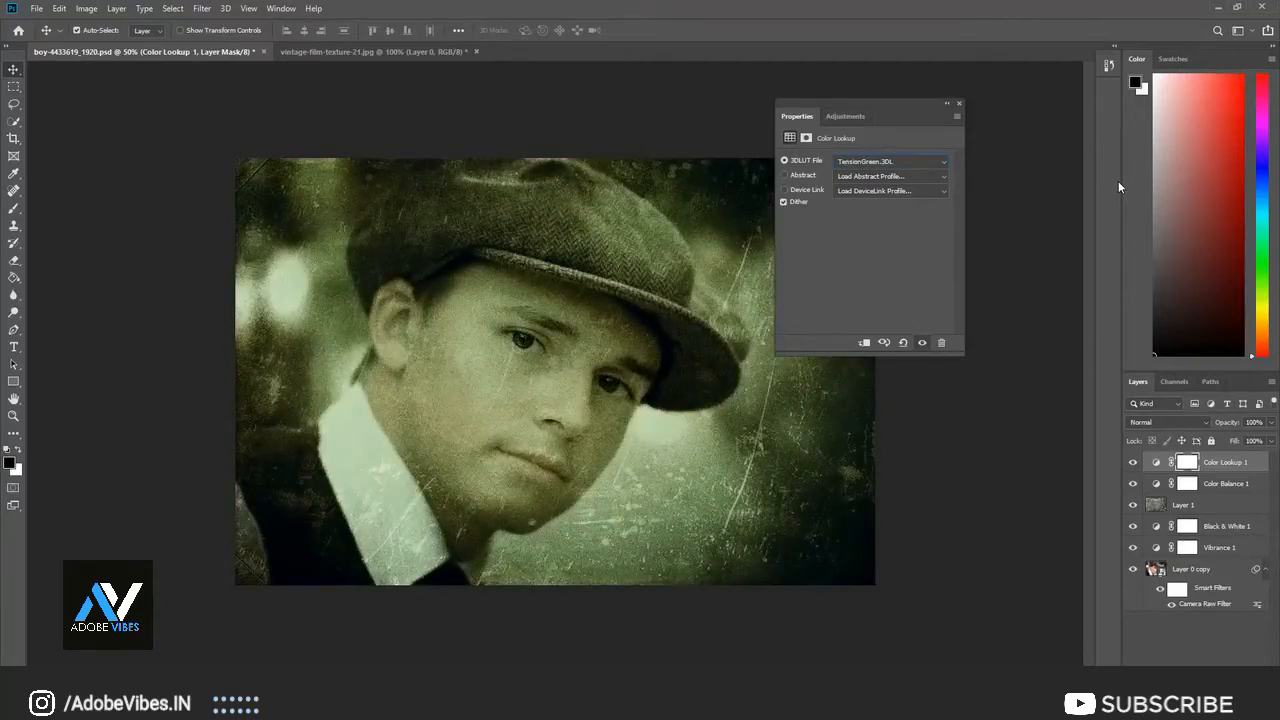
Step: Compare the 3DLUT looks again in reverse order, from TensionGreen.3DL back to 2Strip.look
{"action": "key", "text": "Up"}
{"action": "key", "text": "Up"}
{"action": "key", "text": "Up"}
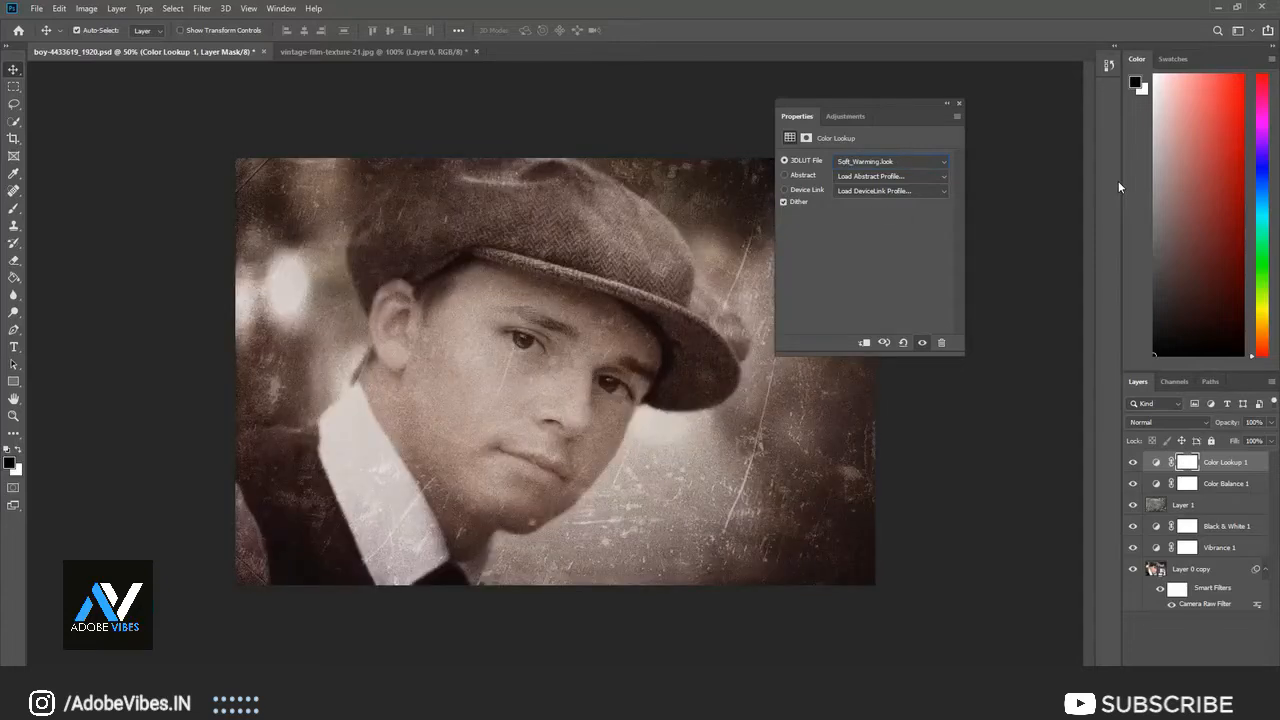
{"action": "key", "text": "Up"}
{"action": "key", "text": "Up"}
{"action": "key", "text": "Up"}
{"action": "key", "text": "Up"}
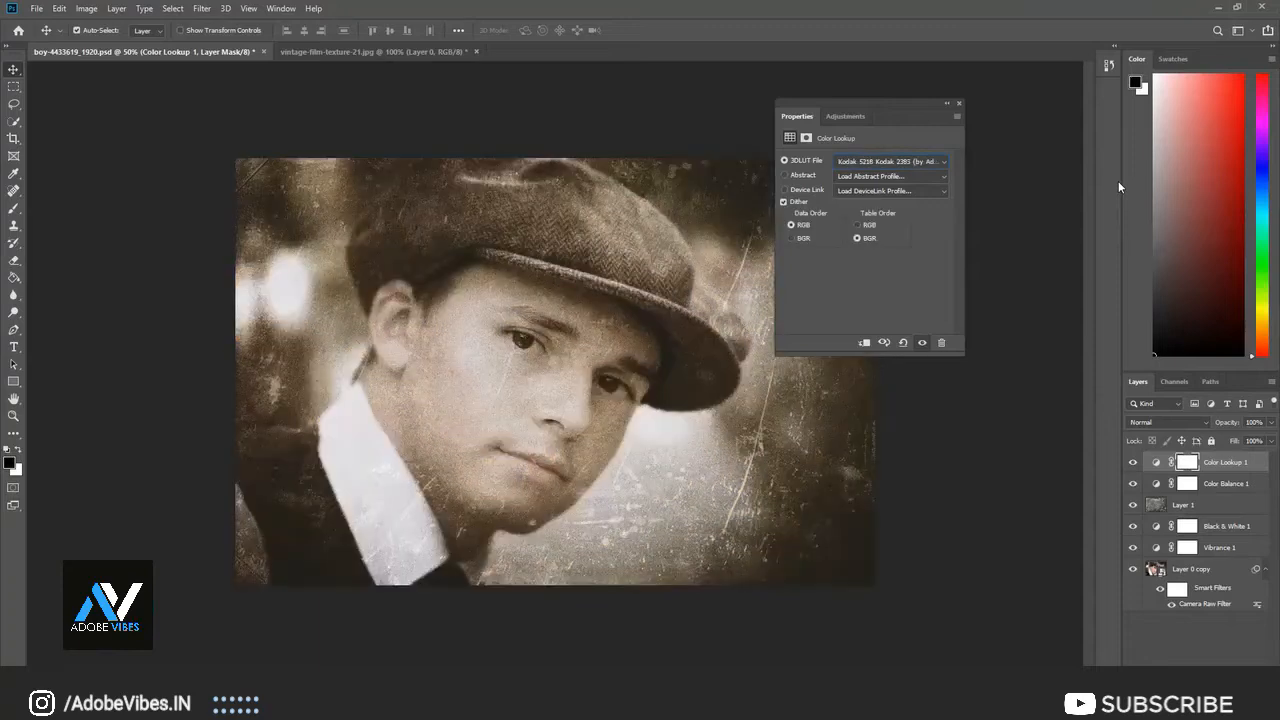
{"action": "key", "text": "Up"}
{"action": "key", "text": "Up"}
{"action": "key", "text": "Up"}
{"action": "key", "text": "Up"}
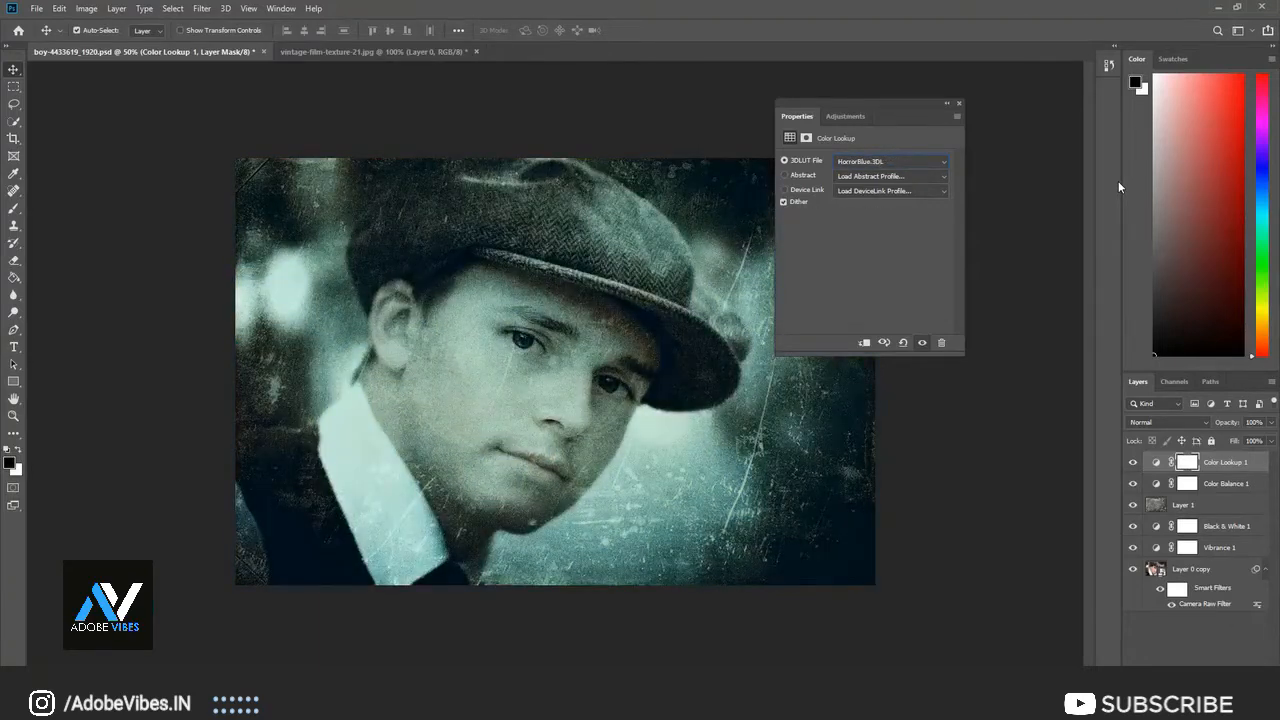
{"action": "key", "text": "Up"}
{"action": "key", "text": "Up"}
{"action": "key", "text": "Up"}
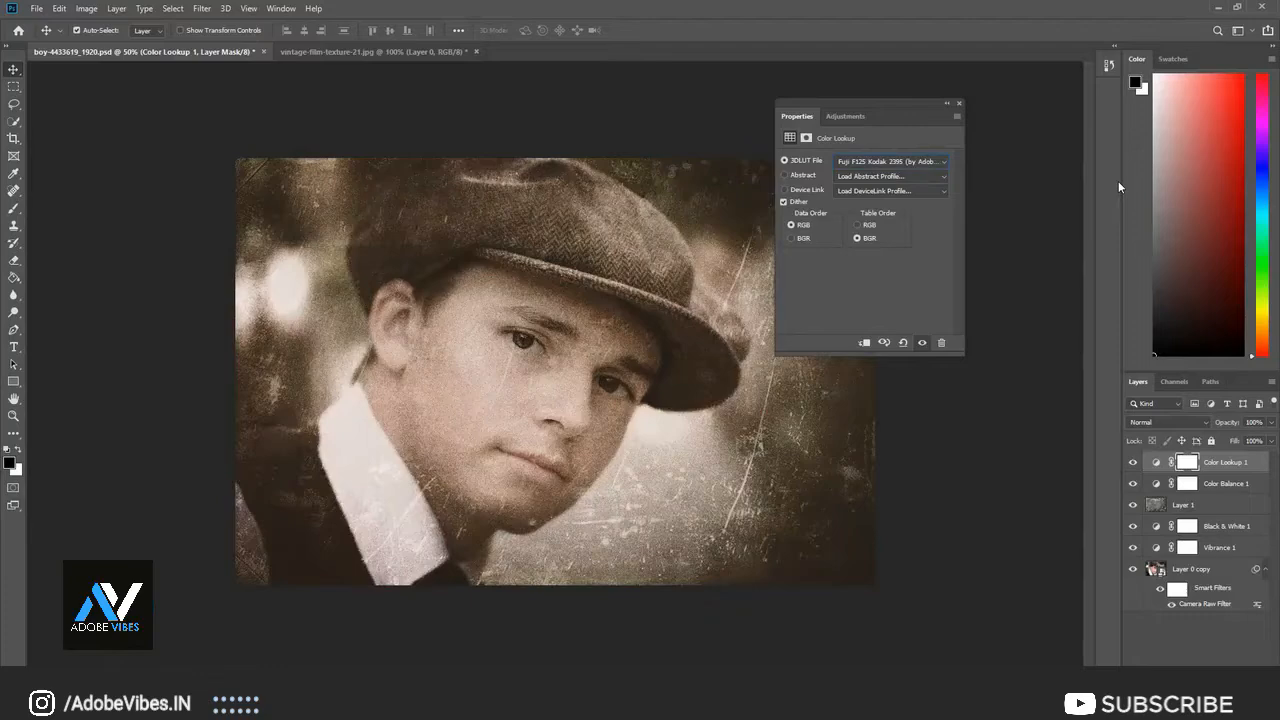
{"action": "key", "text": "Up"}
{"action": "key", "text": "Up"}
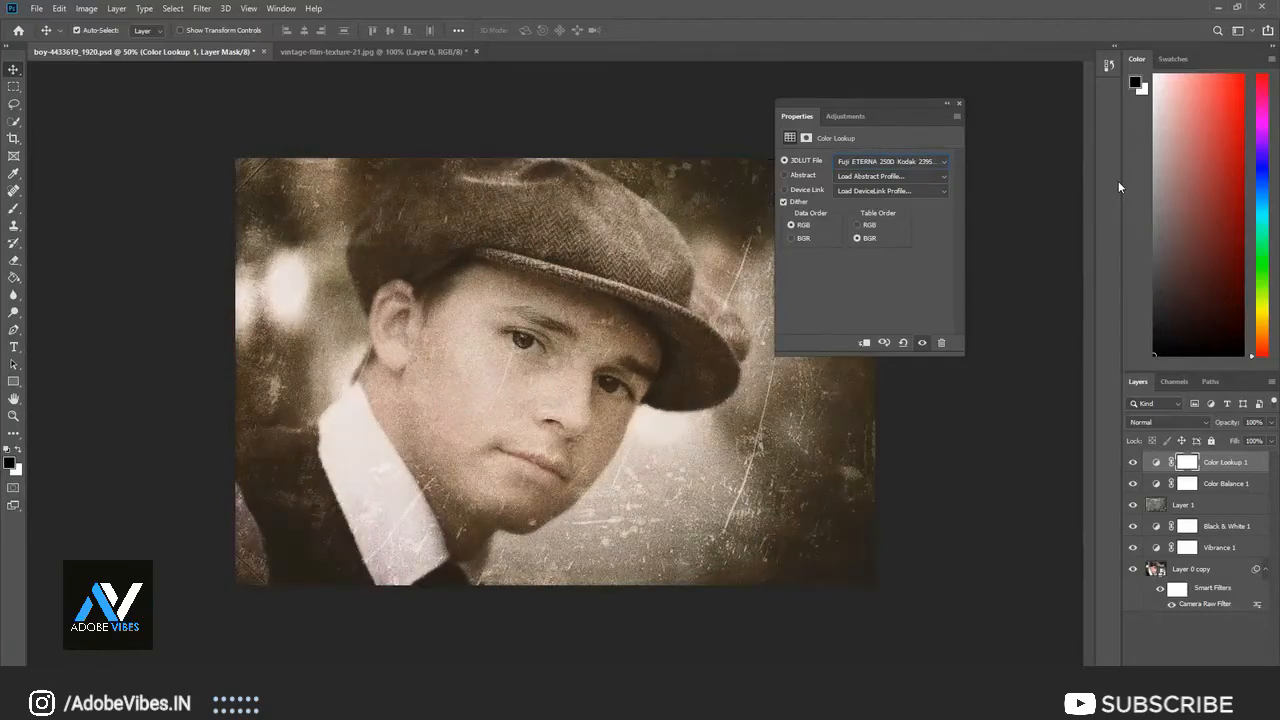
{"action": "key", "text": "Up"}
{"action": "key", "text": "Up"}
{"action": "key", "text": "Up"}
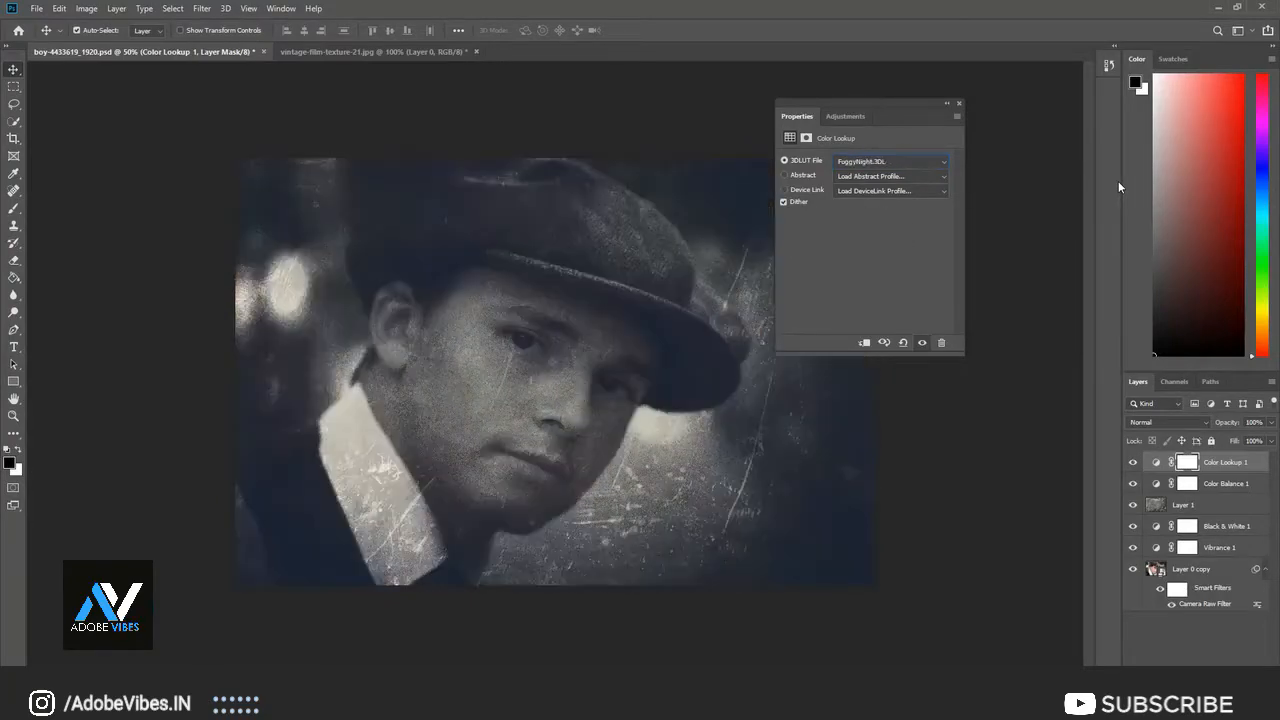
{"action": "key", "text": "Up"}
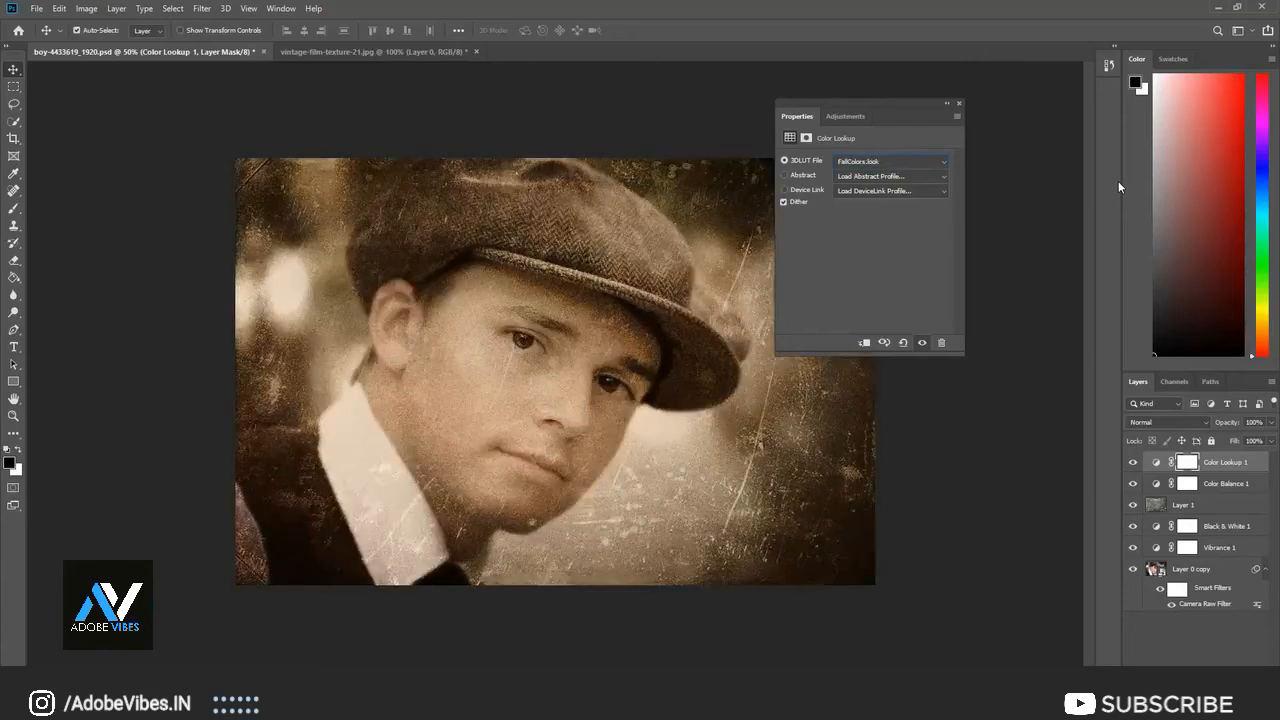
{"action": "key", "text": "Up"}
{"action": "key", "text": "Up"}
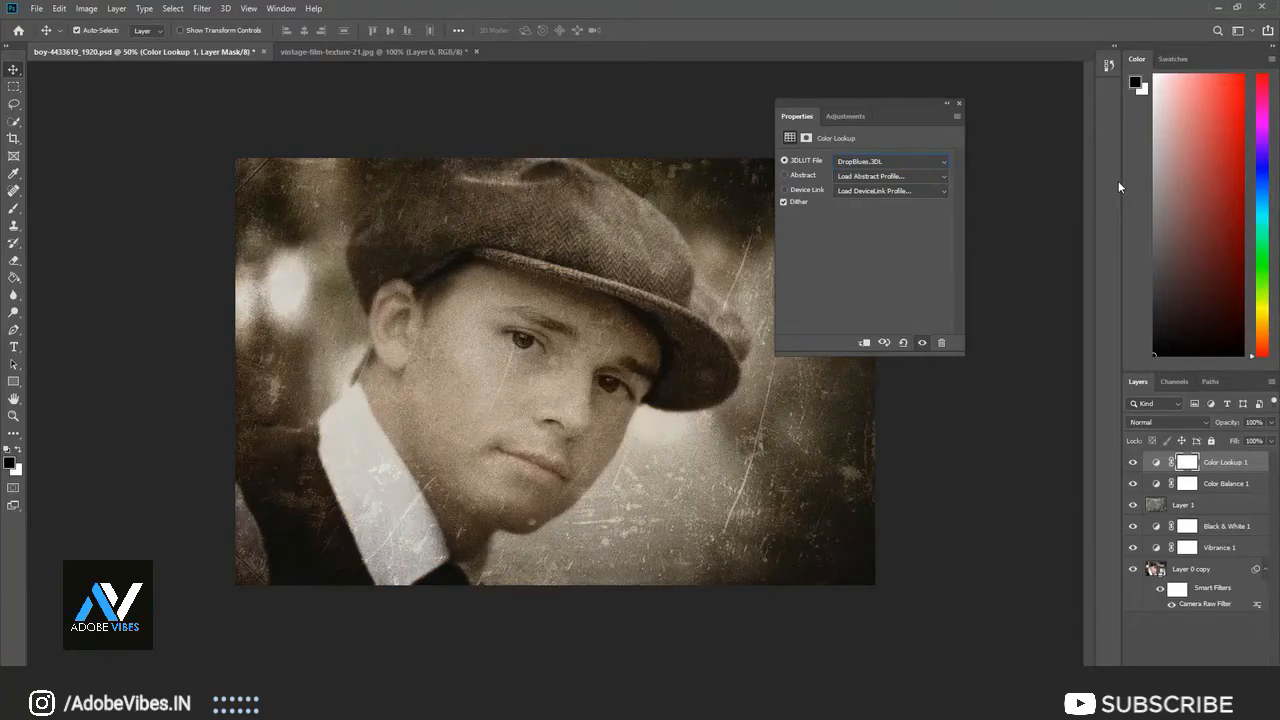
{"action": "key", "text": "Up"}
{"action": "key", "text": "Up"}
{"action": "key", "text": "Up"}
{"action": "key", "text": "Up"}
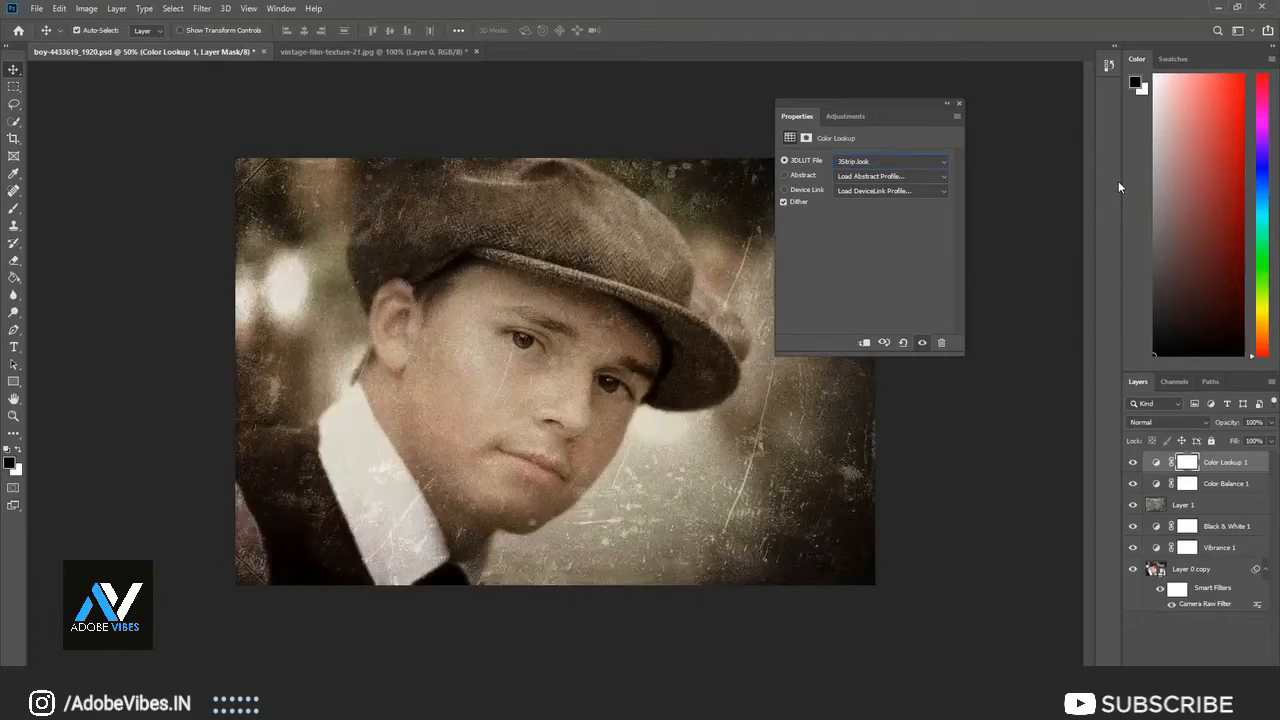
{"action": "key", "text": "Up"}
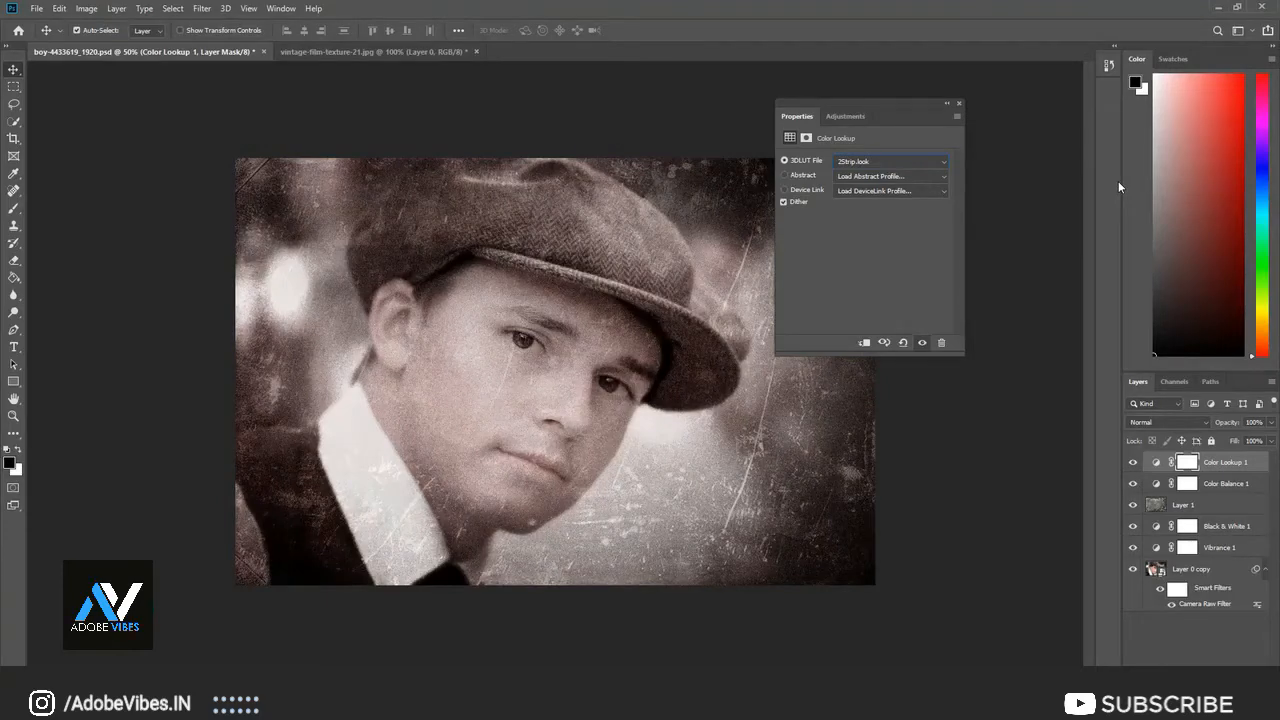
Step: Set the Color Lookup adjustment's 3DLUT file to the Kodak 5218 Kodak 2383 look
{"action": "key", "text": "Down"}
{"action": "key", "text": "Down"}
{"action": "key", "text": "Down"}
{"action": "key", "text": "Down"}
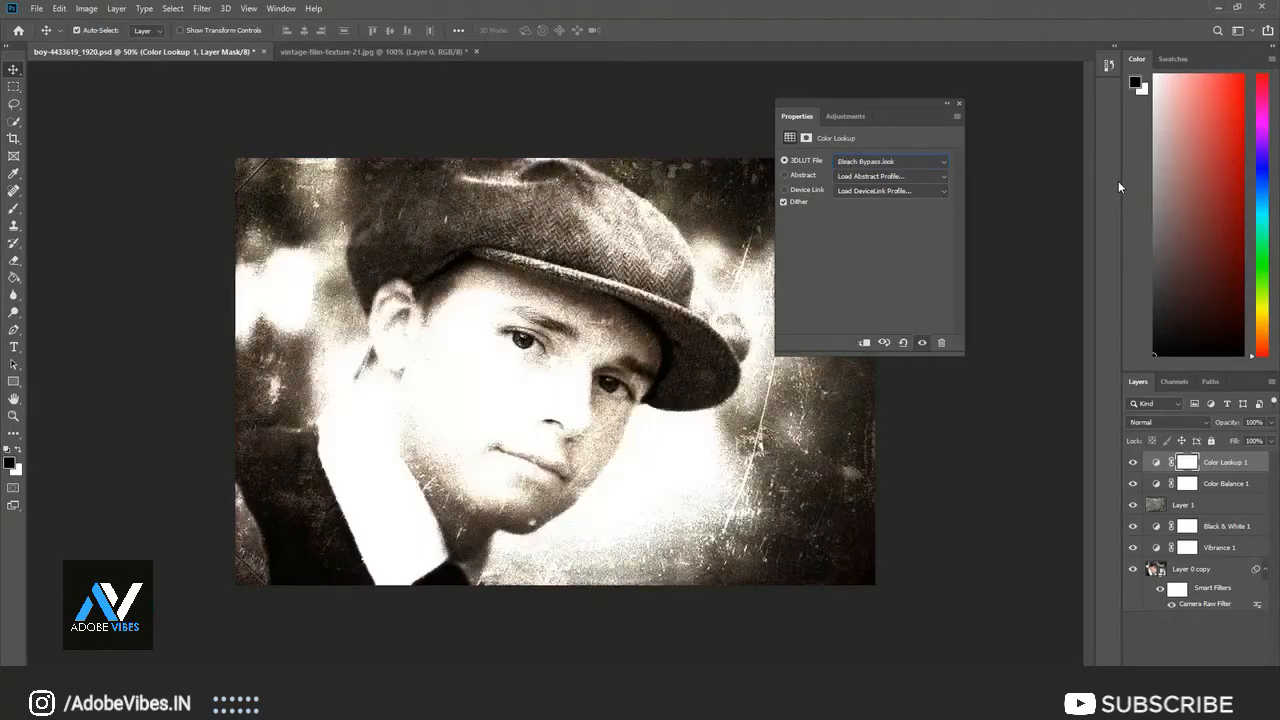
{"action": "key", "text": "Down"}
{"action": "key", "text": "Down"}
{"action": "key", "text": "Down"}
{"action": "key", "text": "Down"}
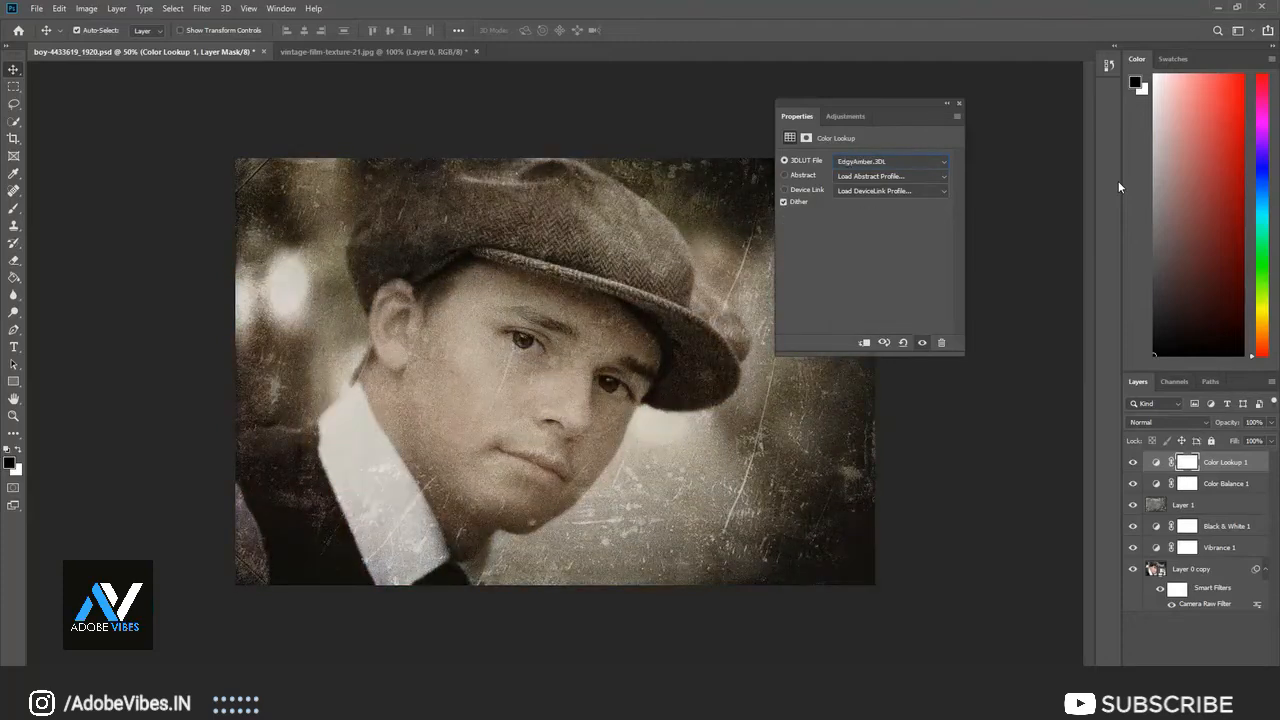
{"action": "key", "text": "Down"}
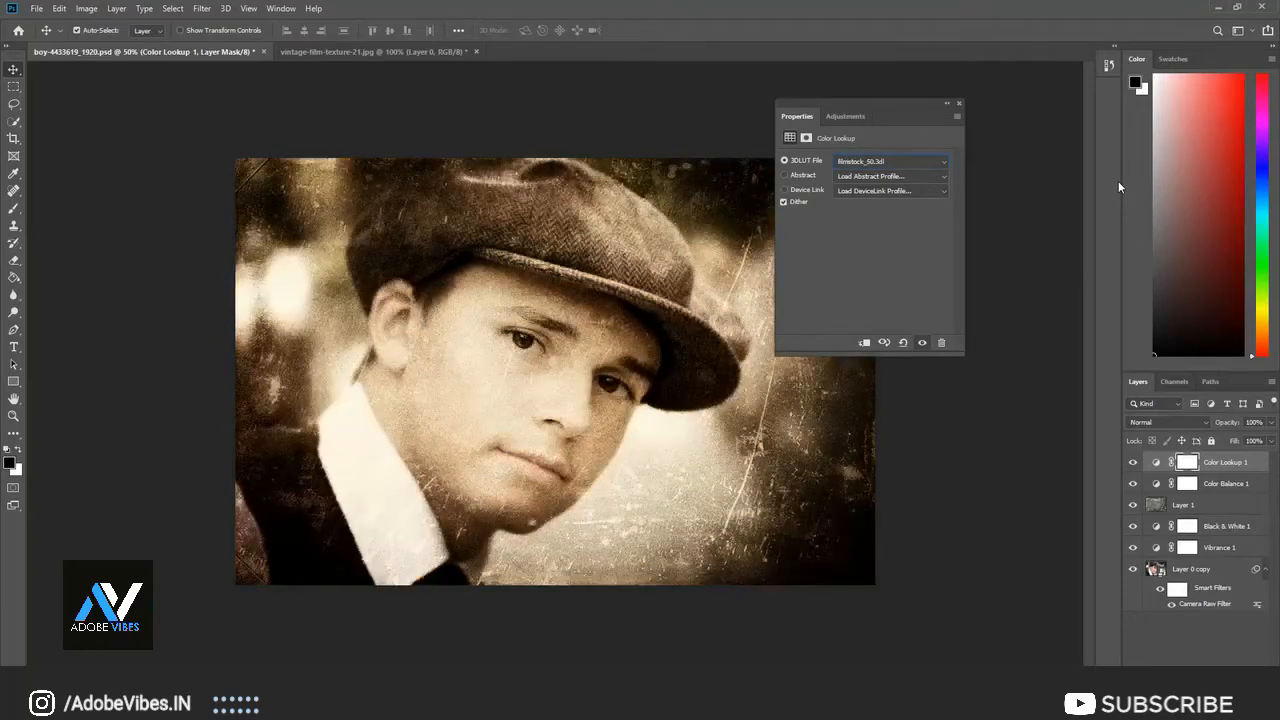
{"action": "key", "text": "Down"}
{"action": "key", "text": "Down"}
{"action": "key", "text": "Down"}
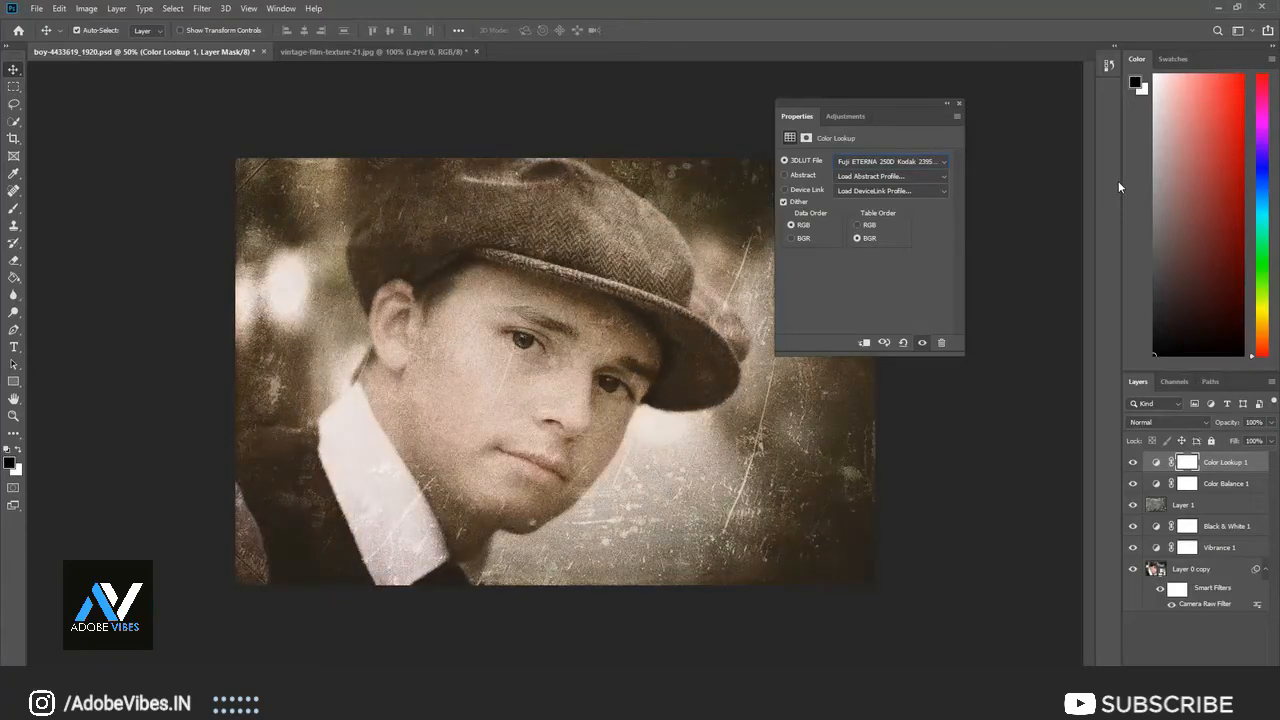
{"action": "key", "text": "Down"}
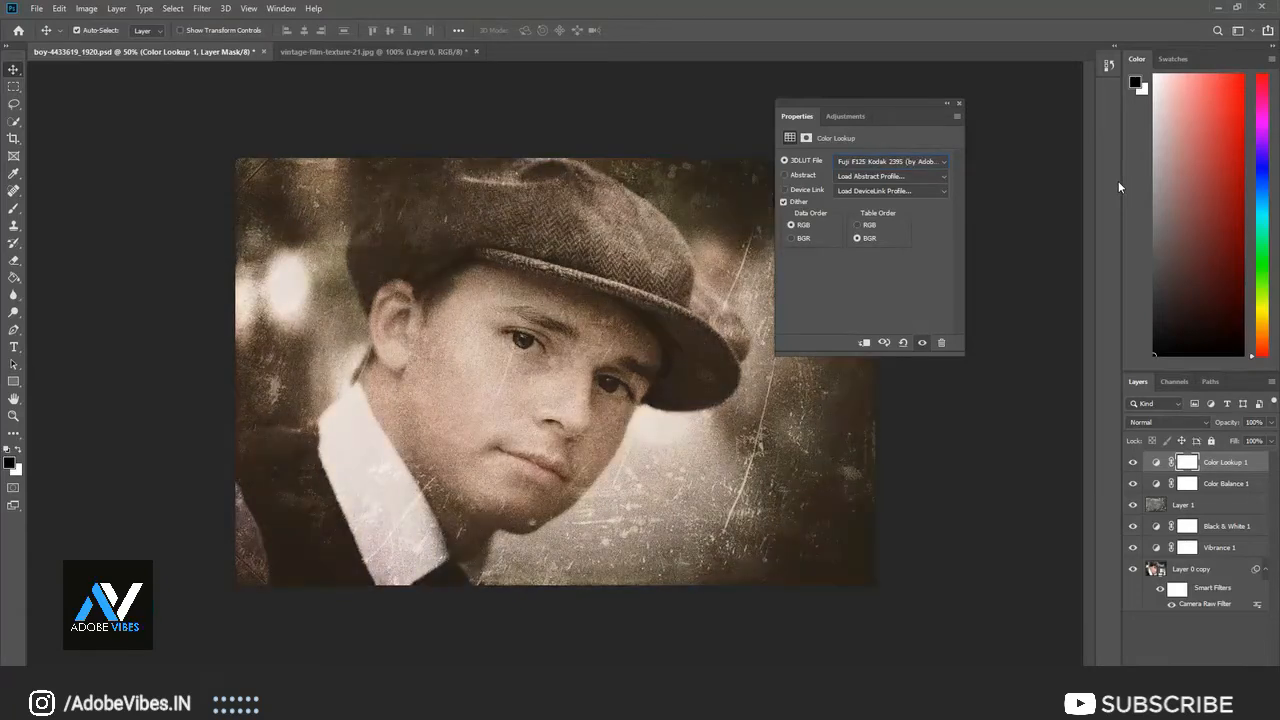
{"action": "key", "text": "Down"}
{"action": "key", "text": "Down"}
{"action": "key", "text": "Down"}
{"action": "key", "text": "Down"}
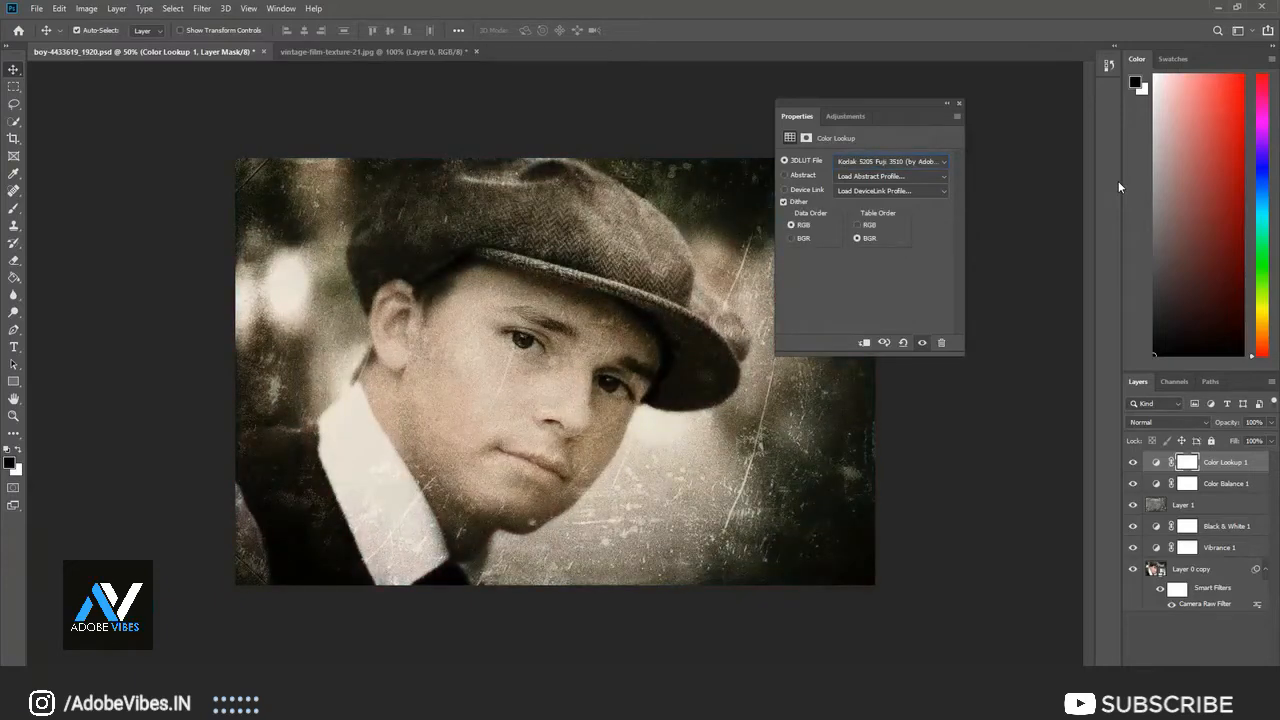
{"action": "key", "text": "Down"}
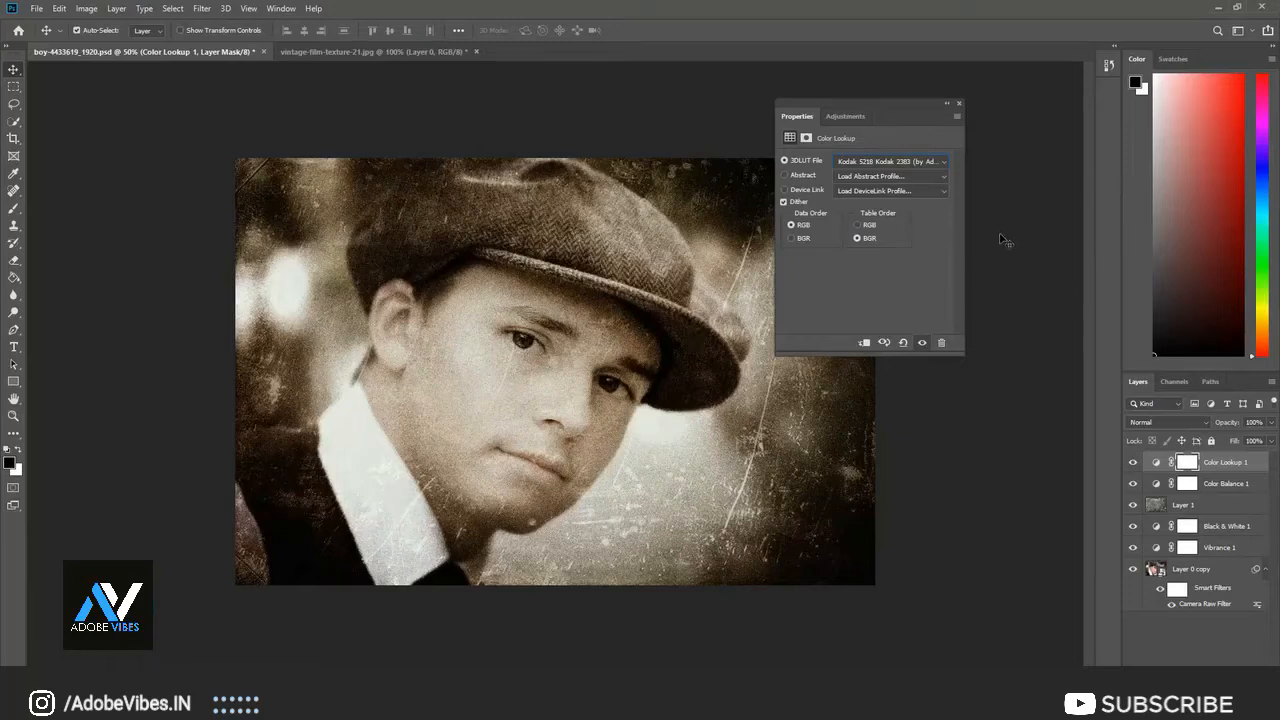
Step: Add a Brightness/Contrast adjustment layer on top with brightness at -50 and contrast slightly reduced, and close its settings
{"action": "left_click", "coordinate": [1203, 672]}
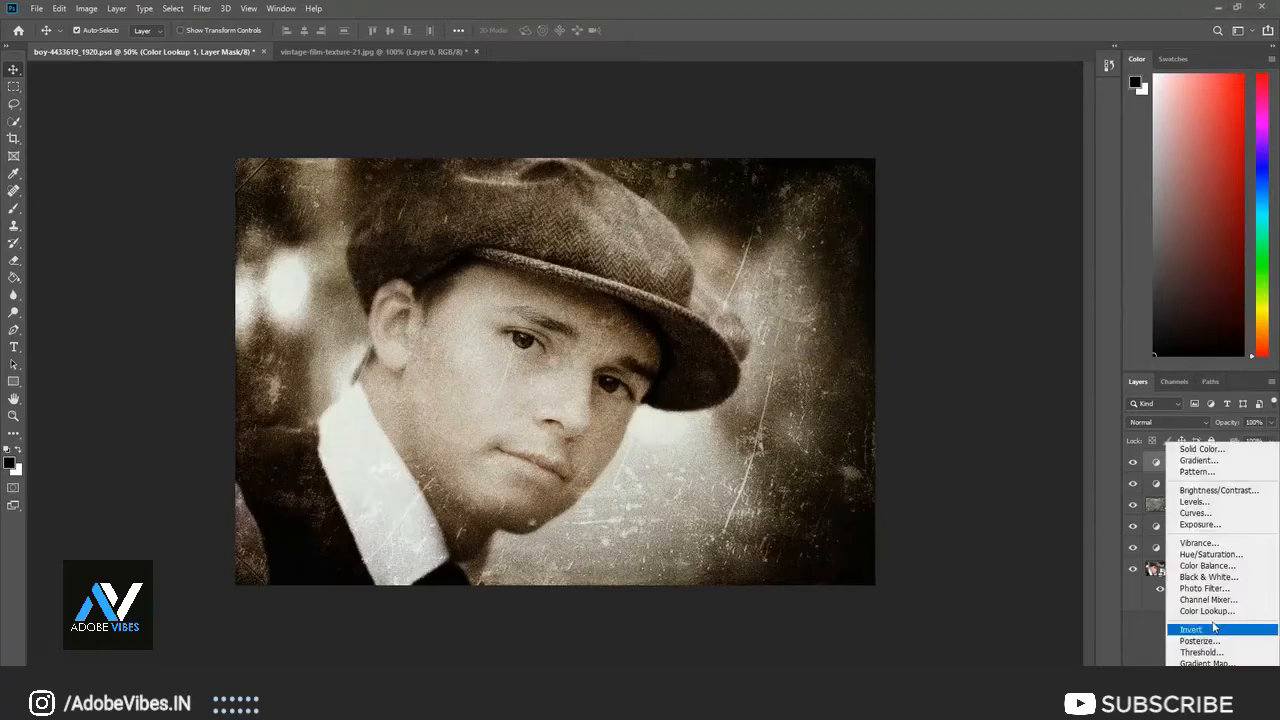
{"action": "left_click", "coordinate": [1218, 490]}
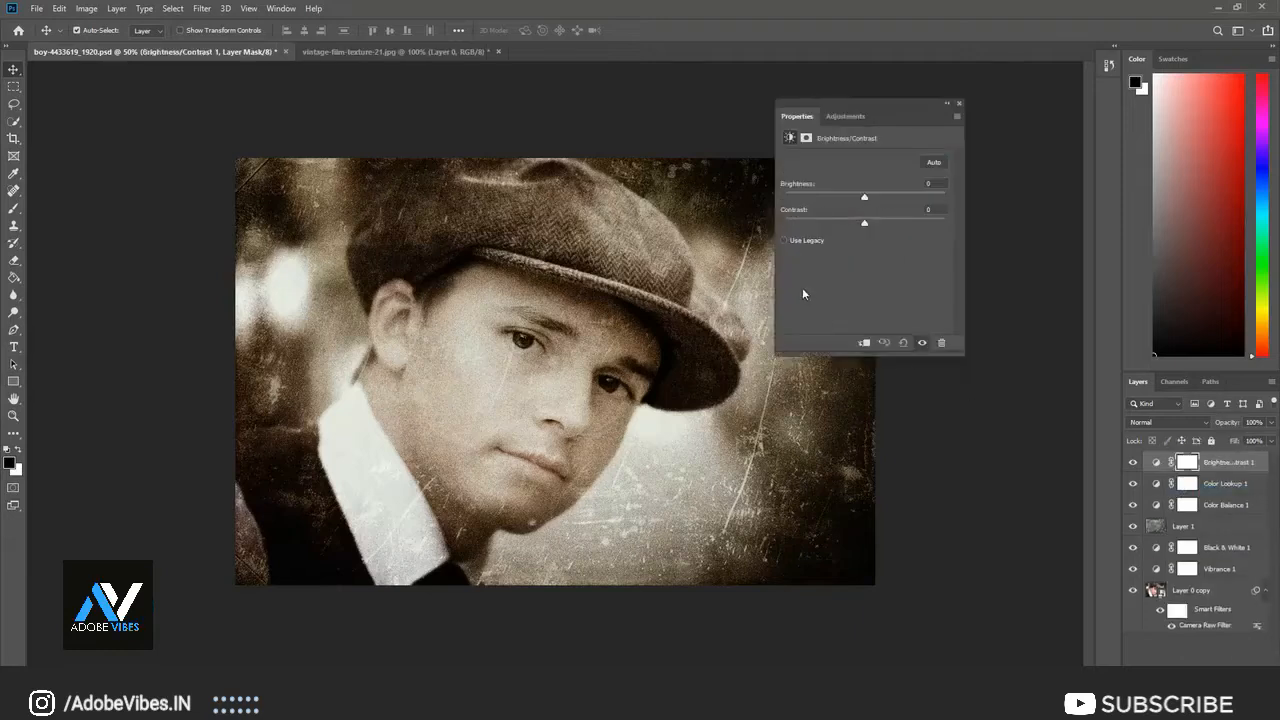
{"action": "left_click_drag", "start_coordinate": [862, 201], "coordinate": [874, 227]}
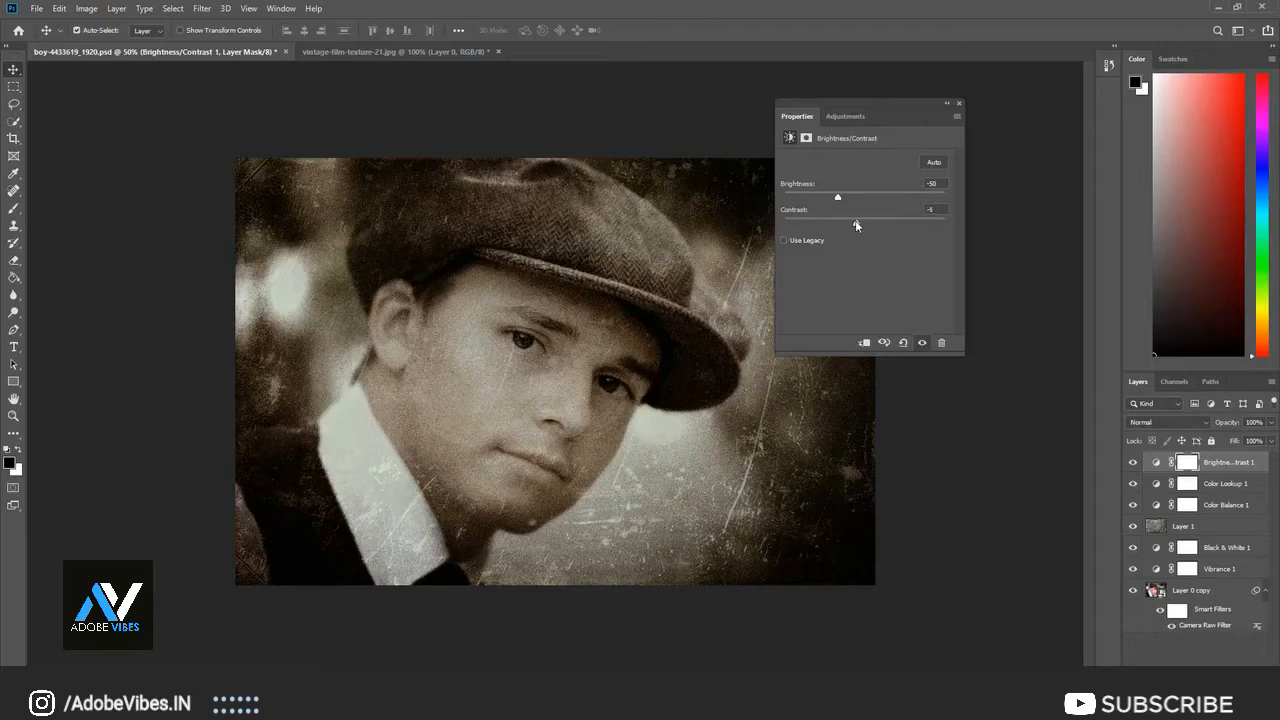
{"action": "mouse_move", "coordinate": [845, 224]}
{"action": "left_mouse_down"}
{"action": "mouse_move", "coordinate": [797, 226]}
{"action": "mouse_move", "coordinate": [853, 224]}
{"action": "left_mouse_up"}
{"action": "left_click", "coordinate": [958, 103]}
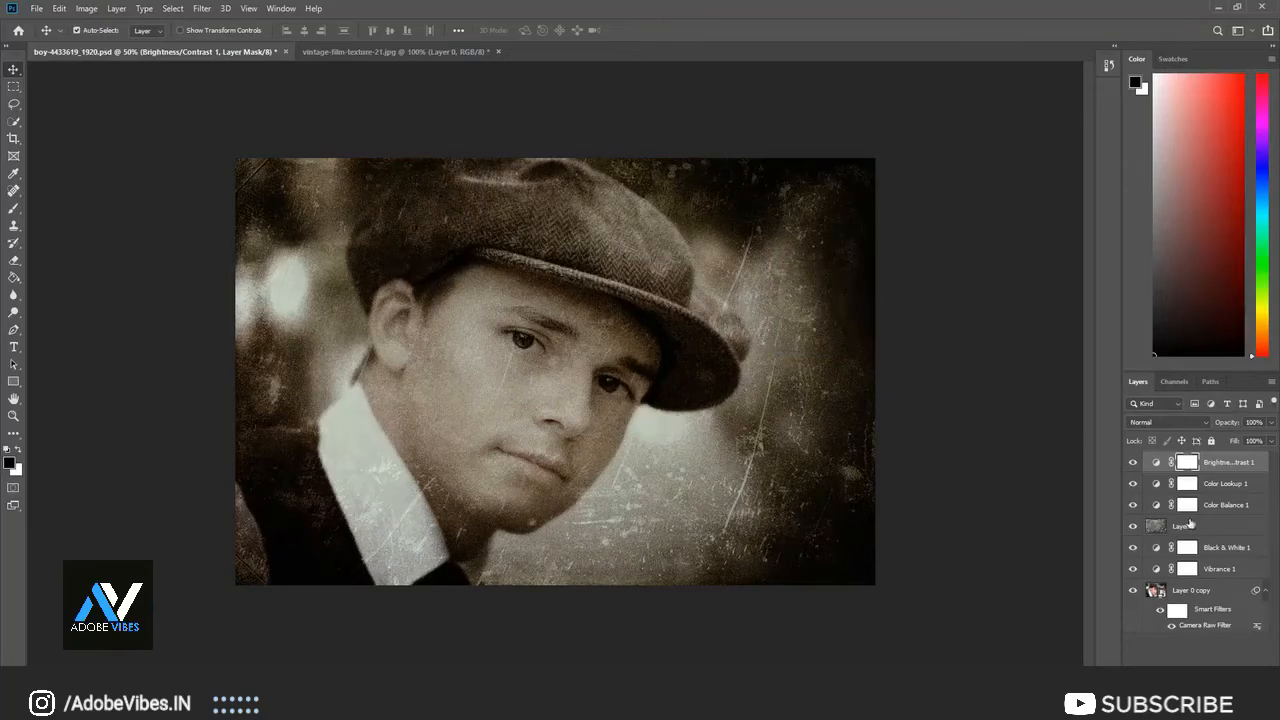
Step: Add a Levels adjustment layer on top and raise the RGB output black level to about 9 to fade the shadows
{"action": "left_click", "coordinate": [1199, 672]}
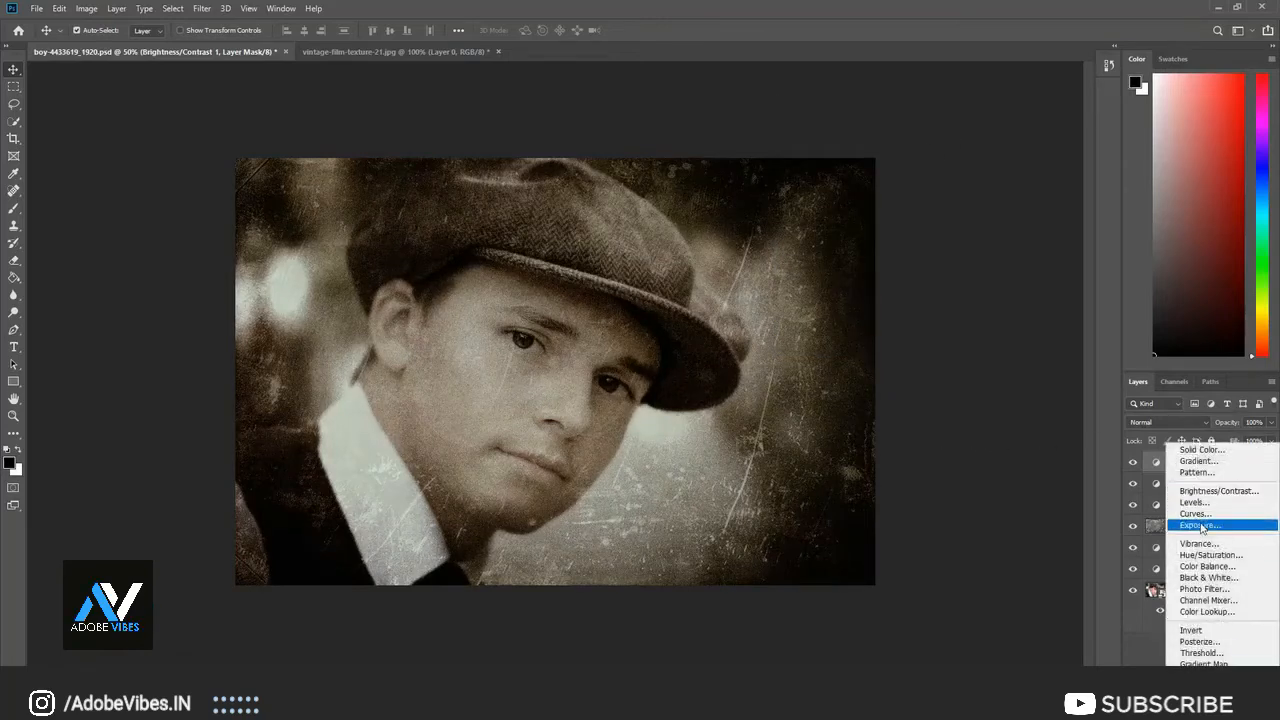
{"action": "left_click", "coordinate": [1195, 502]}
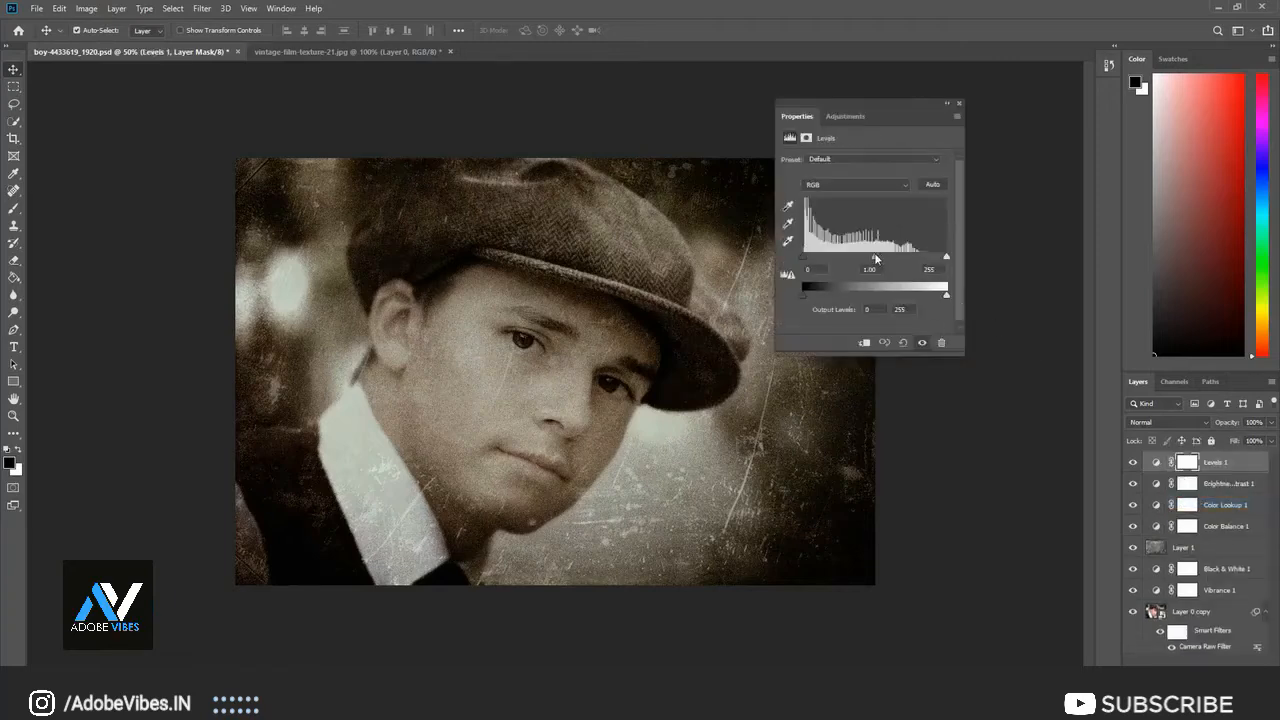
{"action": "left_click_drag", "start_coordinate": [876, 260], "coordinate": [877, 260]}
{"action": "left_click_drag", "start_coordinate": [810, 261], "coordinate": [808, 291]}
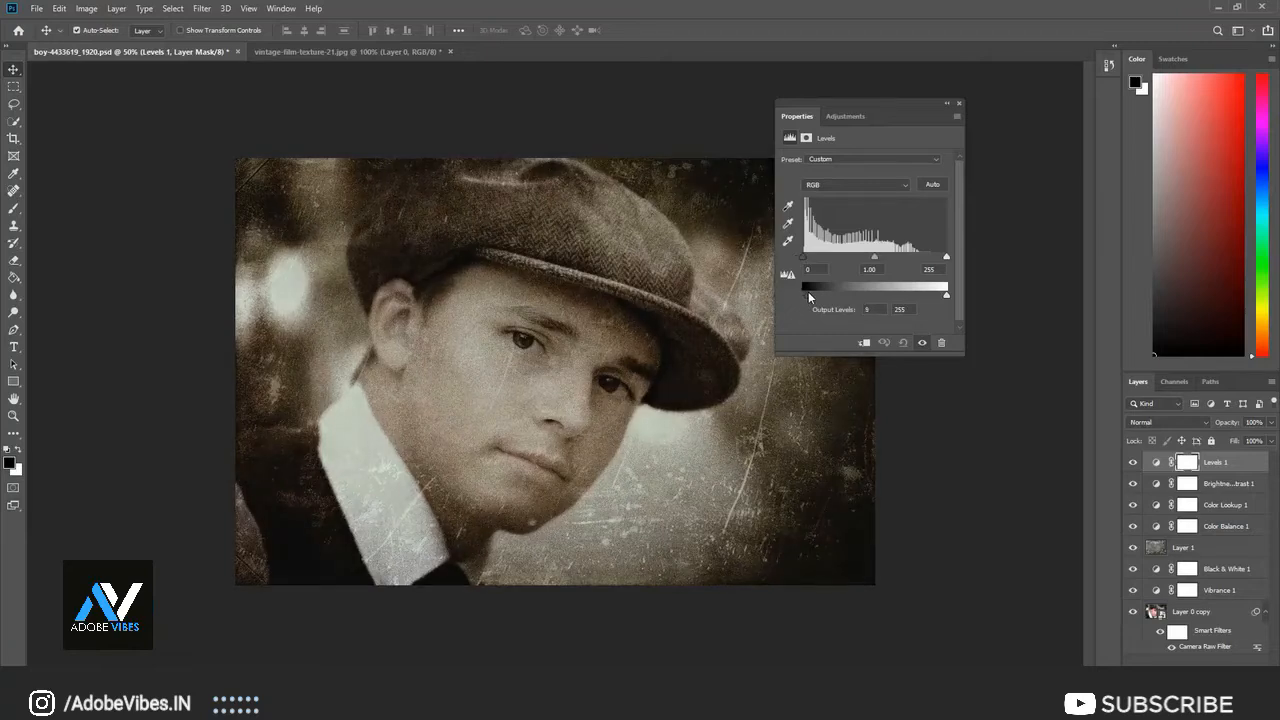
Step: Fine-tune the output black level of the Levels adjustment, slightly lower its output white level, and close its settings
{"action": "left_click_drag", "start_coordinate": [808, 296], "coordinate": [806, 293]}
{"action": "left_click_drag", "start_coordinate": [946, 257], "coordinate": [939, 297]}
{"action": "left_click", "coordinate": [960, 104]}
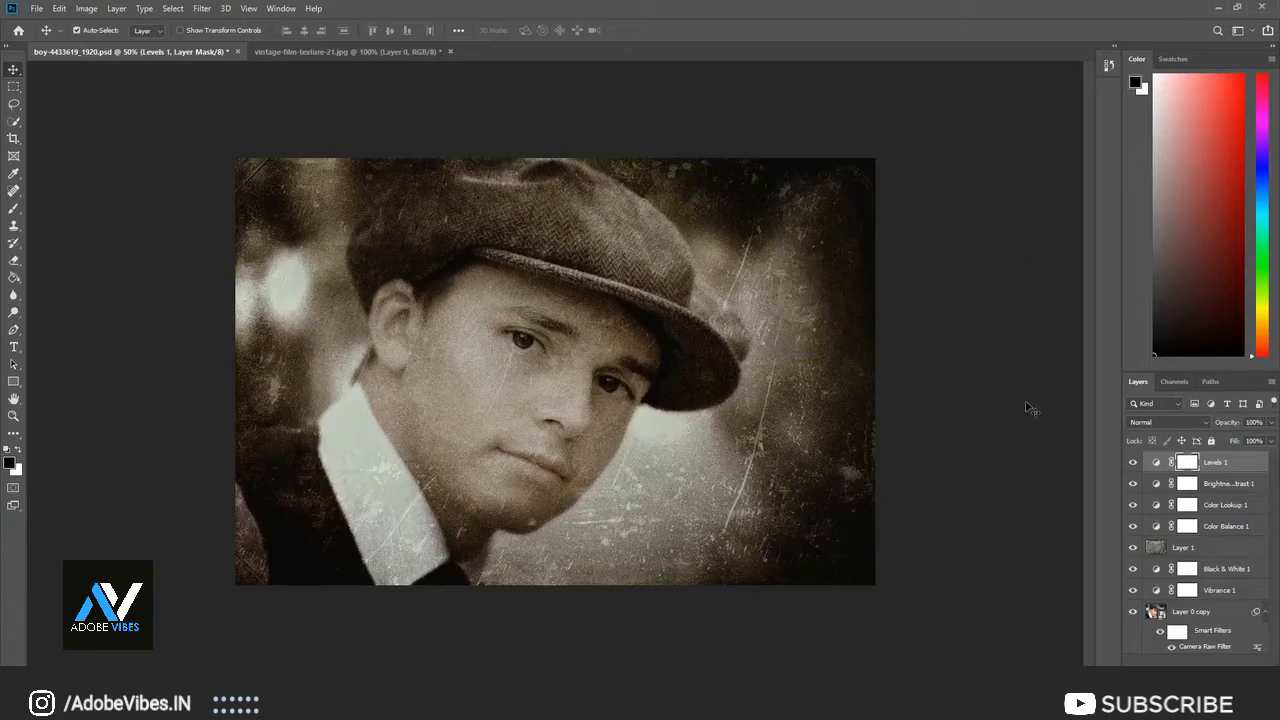
Step: Group all layers from Levels 1 down to Layer 0 copy and stamp the visible result onto a new layer on top
{"action": "left_click", "coordinate": [1207, 617], "text": "shift"}
{"action": "key", "text": "ctrl+g"}
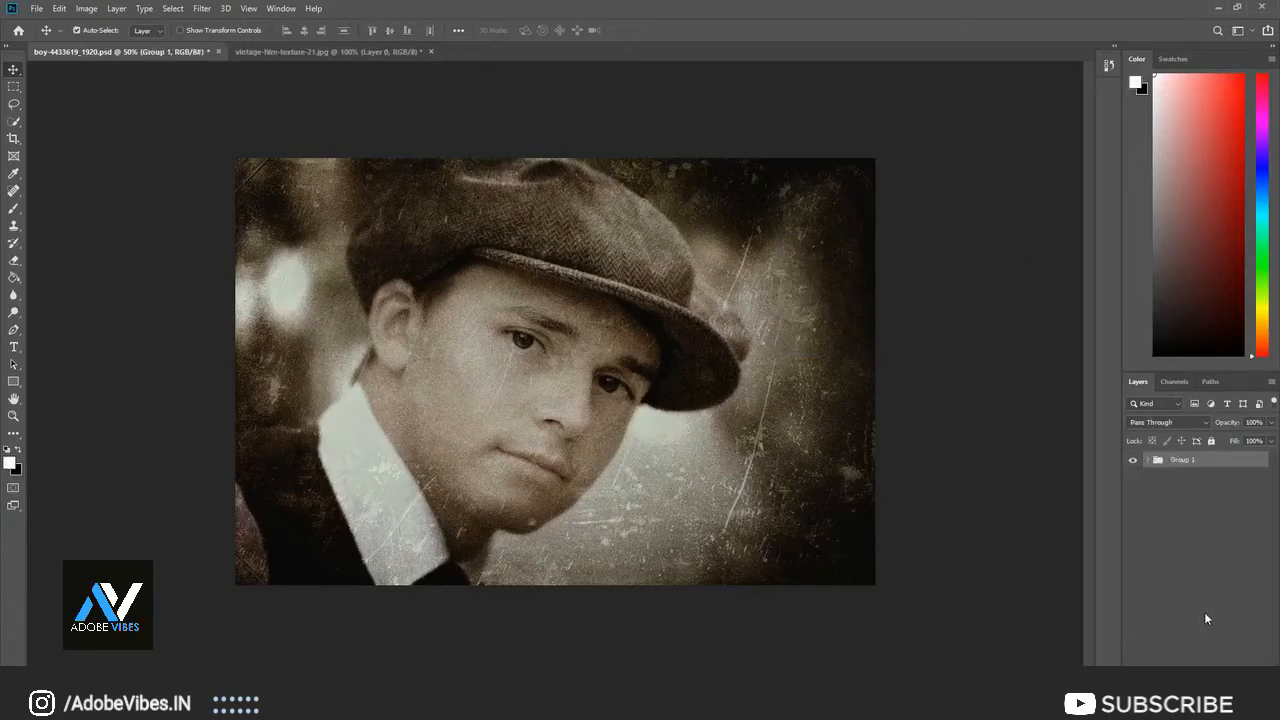
{"action": "key", "text": "ctrl+shift+alt+e"}
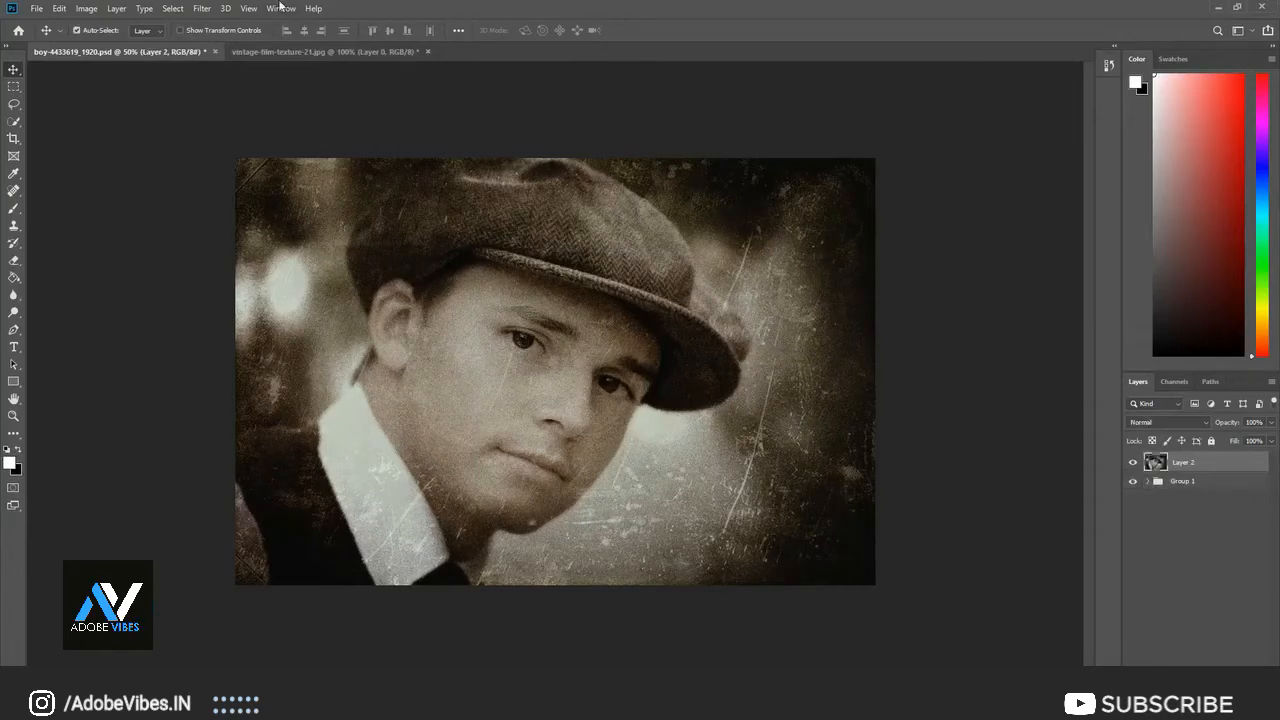
Step: Apply the Color Efex Pro 4 Reflector Efex filter with the Gold method and 50% light intensity to the stamped layer
{"action": "left_click", "coordinate": [202, 8]}
{"action": "mouse_move", "coordinate": [243, 165]}
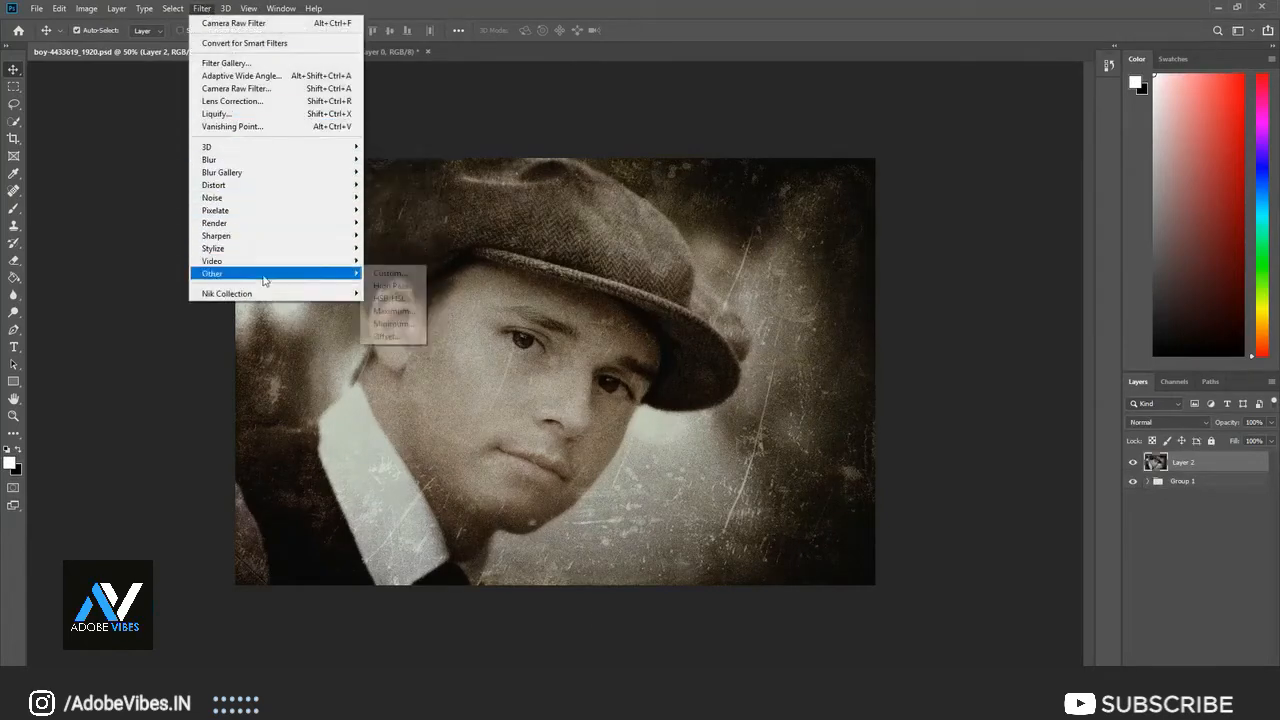
{"action": "mouse_move", "coordinate": [280, 294]}
{"action": "left_click", "coordinate": [430, 305]}
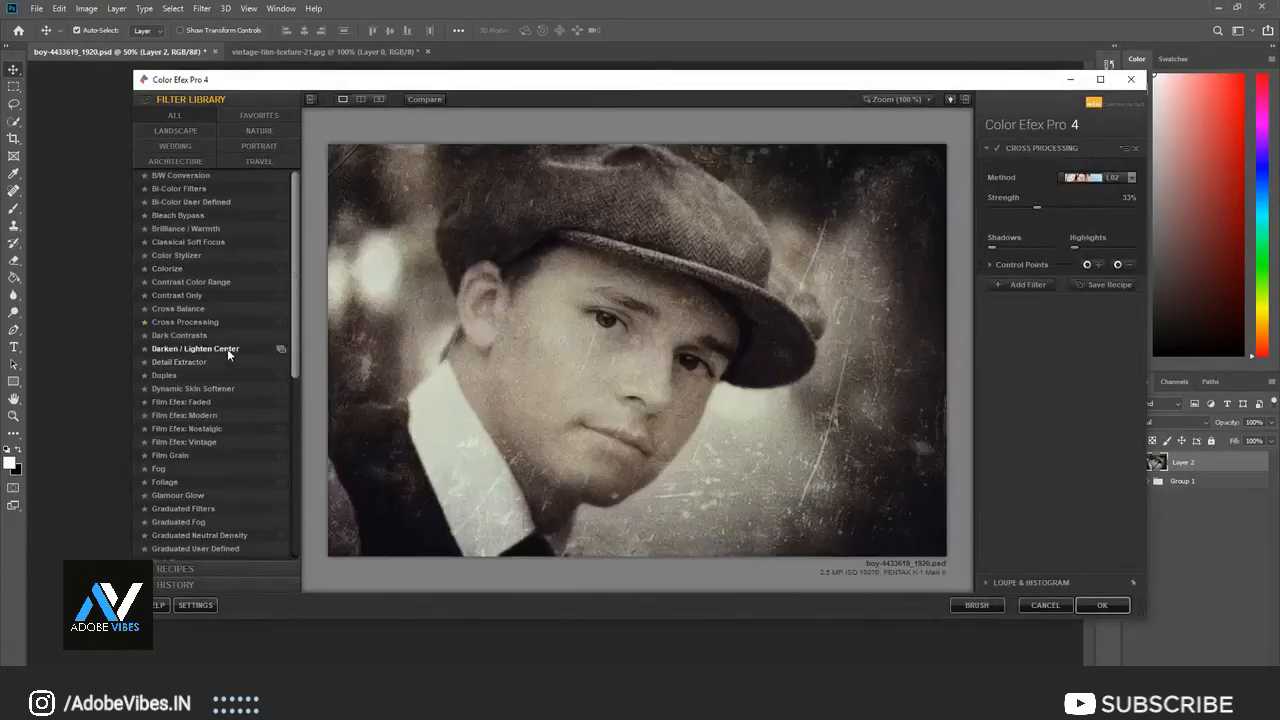
{"action": "scroll", "coordinate": [233, 347], "scroll_direction": "down", "scroll_amount": 1}
{"action": "scroll", "coordinate": [270, 330], "scroll_direction": "down", "scroll_amount": 3}
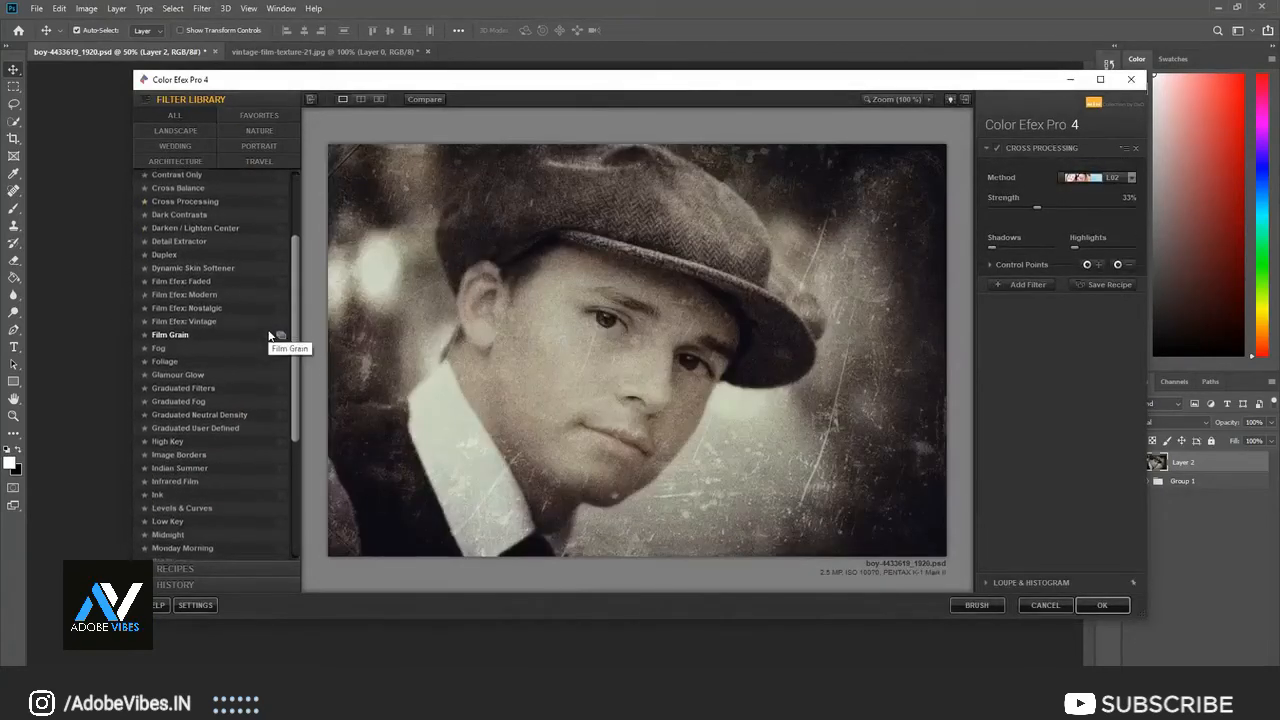
{"action": "scroll", "coordinate": [192, 424], "scroll_direction": "down", "scroll_amount": 2}
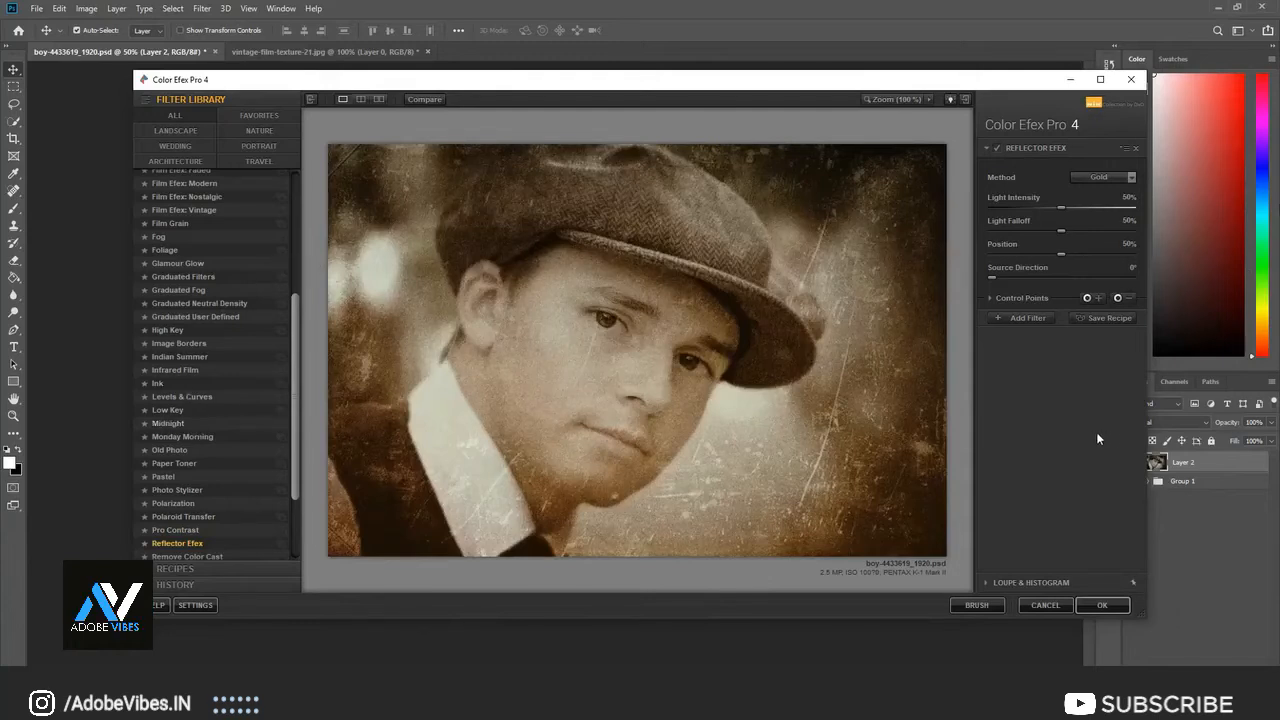
{"action": "left_click", "coordinate": [1112, 606]}
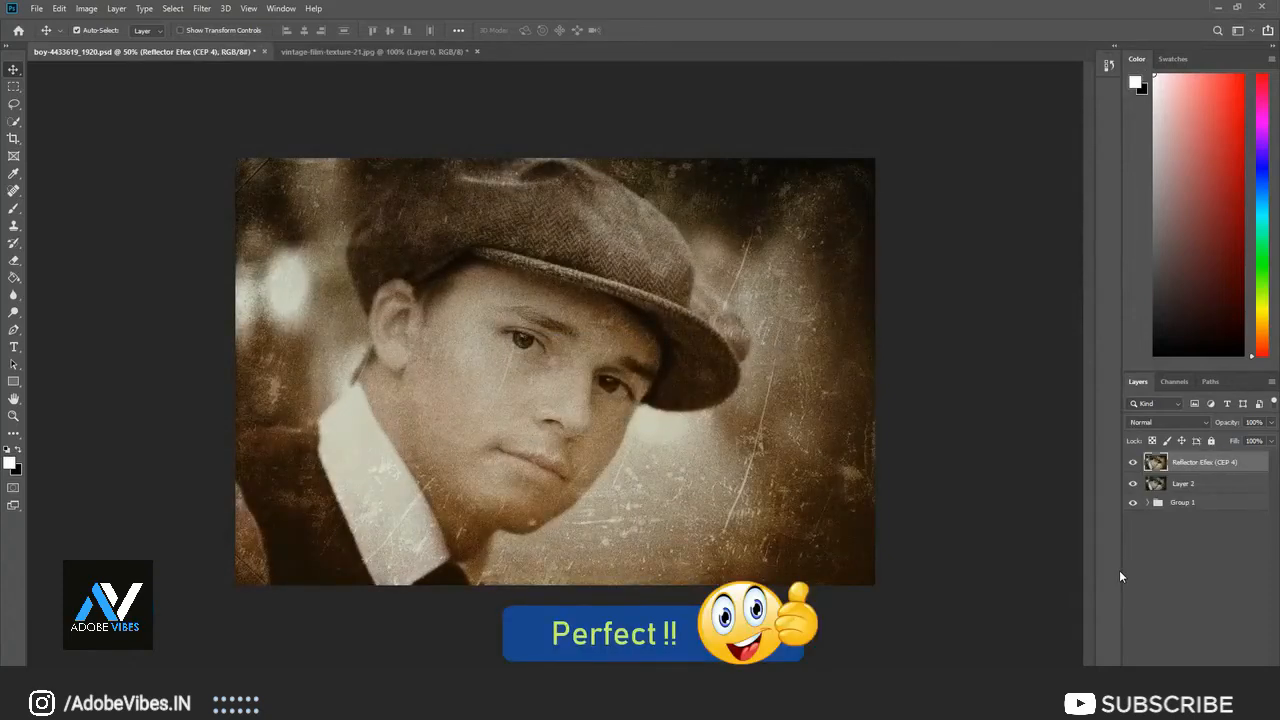
Step: Merge the Reflector Efex (CEP 4) layer with Layer 2 into a single layer
{"action": "left_click", "coordinate": [1185, 486]}
{"action": "left_click", "coordinate": [1199, 460], "text": "ctrl"}
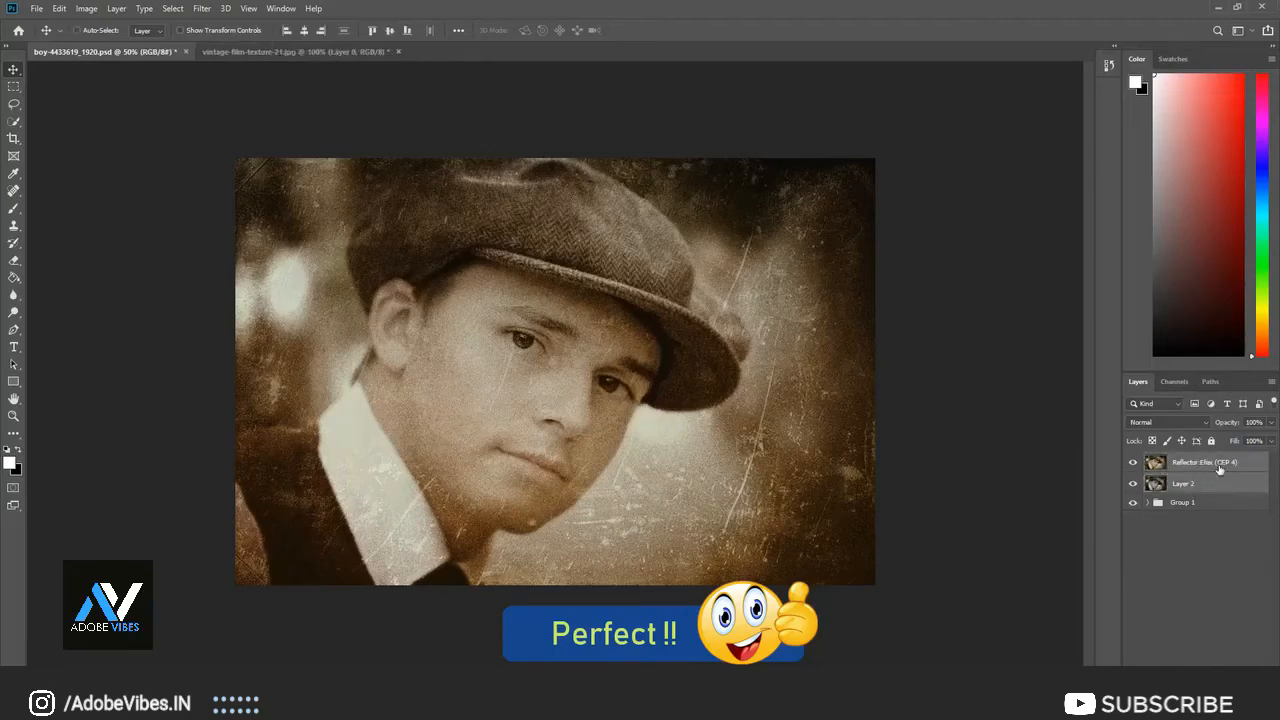
{"action": "right_click", "coordinate": [1212, 468]}
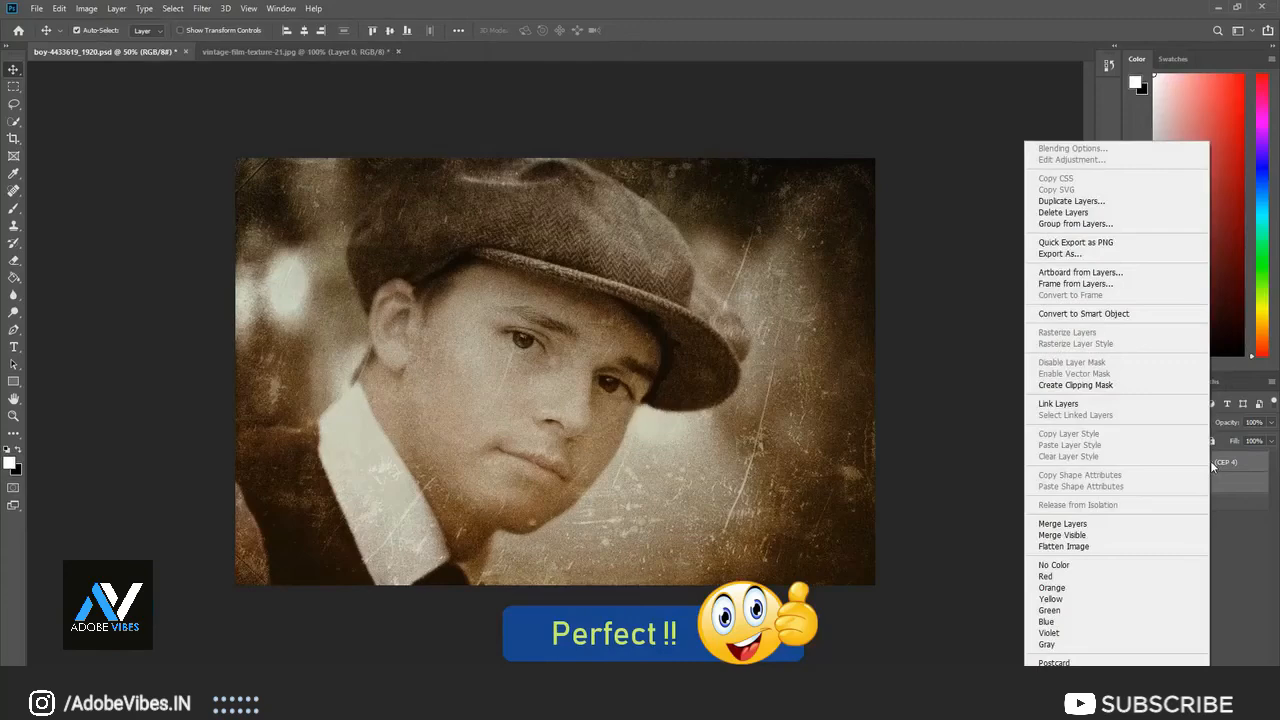
{"action": "left_click", "coordinate": [1096, 524]}
Step: Put the merged Reflector Efex layer in its own group, rename the group Color CC, and collapse it
{"action": "key", "text": "ctrl+g"}
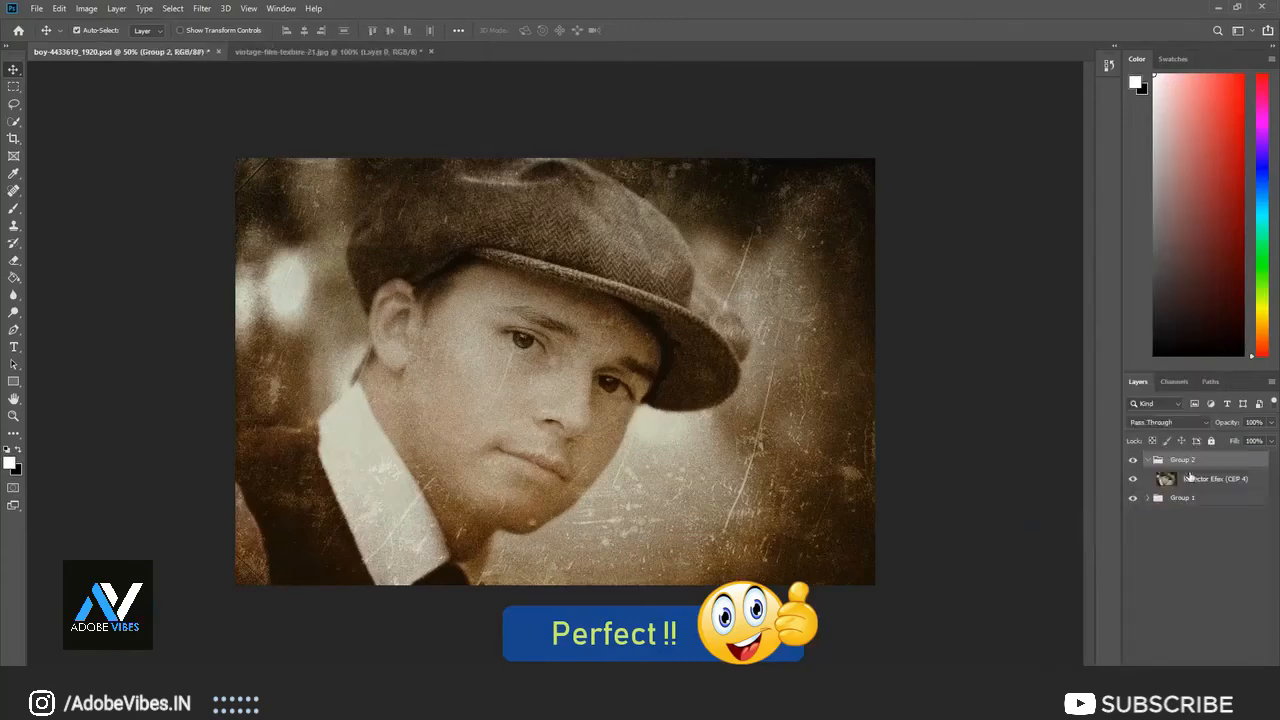
{"action": "double_click", "coordinate": [1178, 460]}
{"action": "type", "text": "Col"}
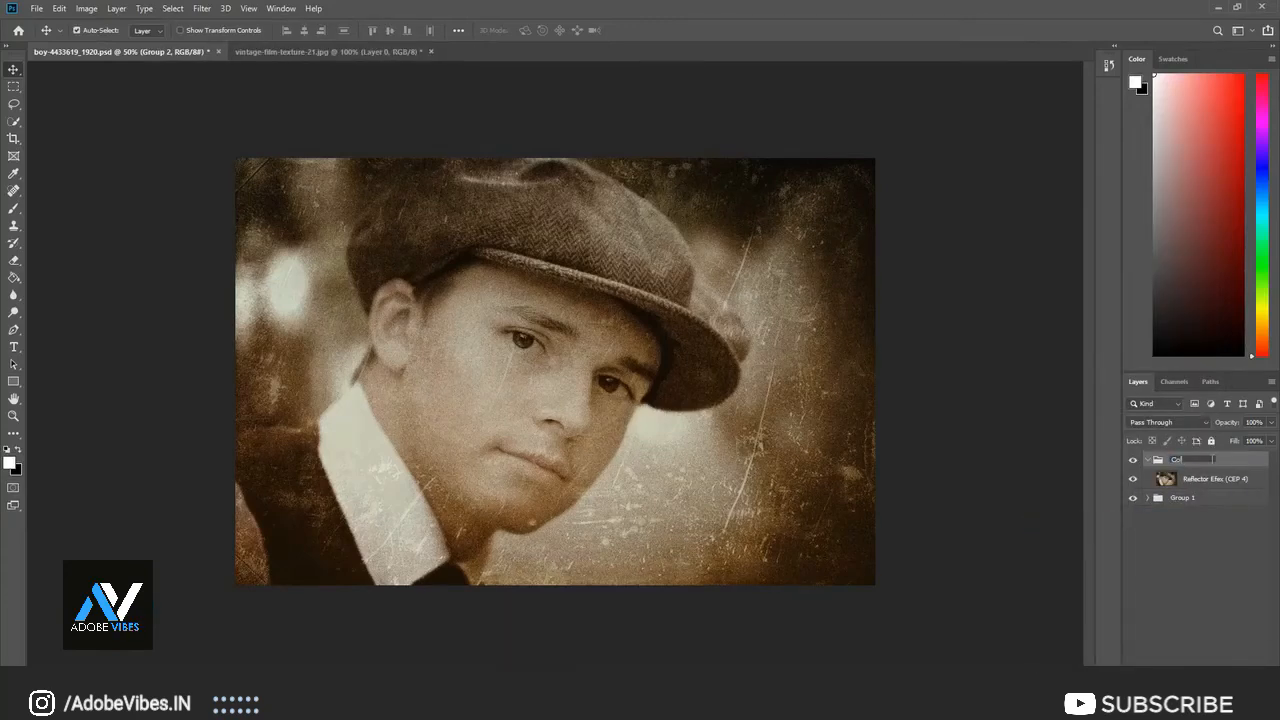
{"action": "type", "text": "or CC"}
{"action": "key", "text": "Return"}
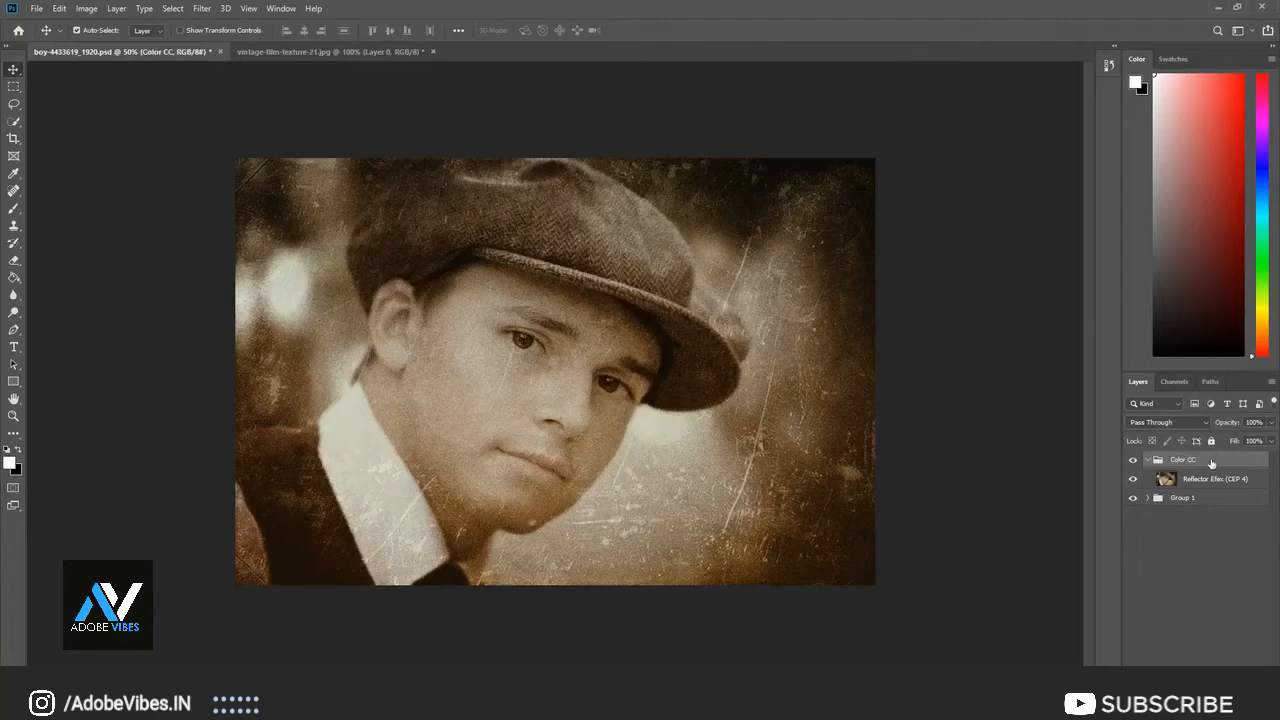
{"action": "left_click", "coordinate": [1147, 460]}
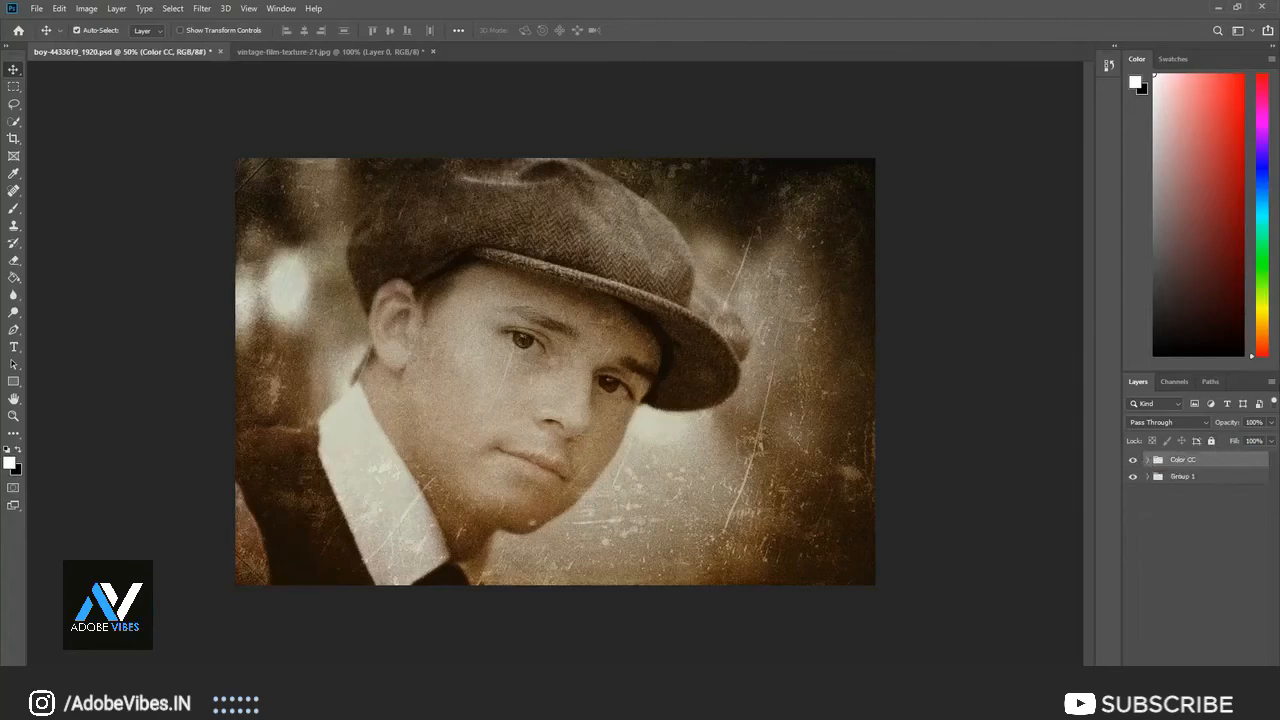